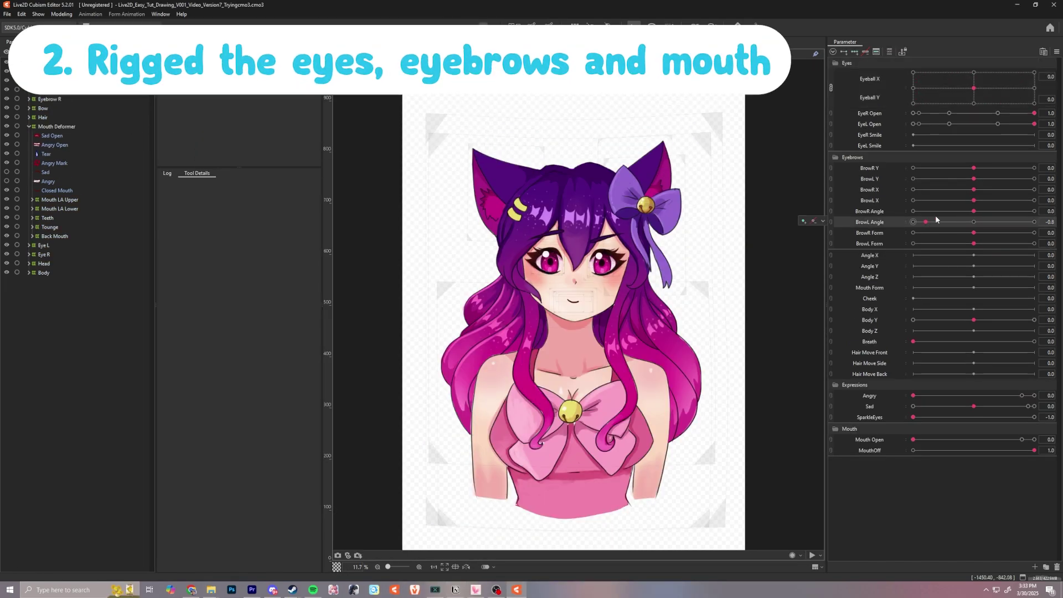
# - Tilt the right eyebrow angle, then reset Angry to 0 and preview the Sad expression
pyautogui.moveTo(935, 215); pyautogui.dragTo(919, 213)
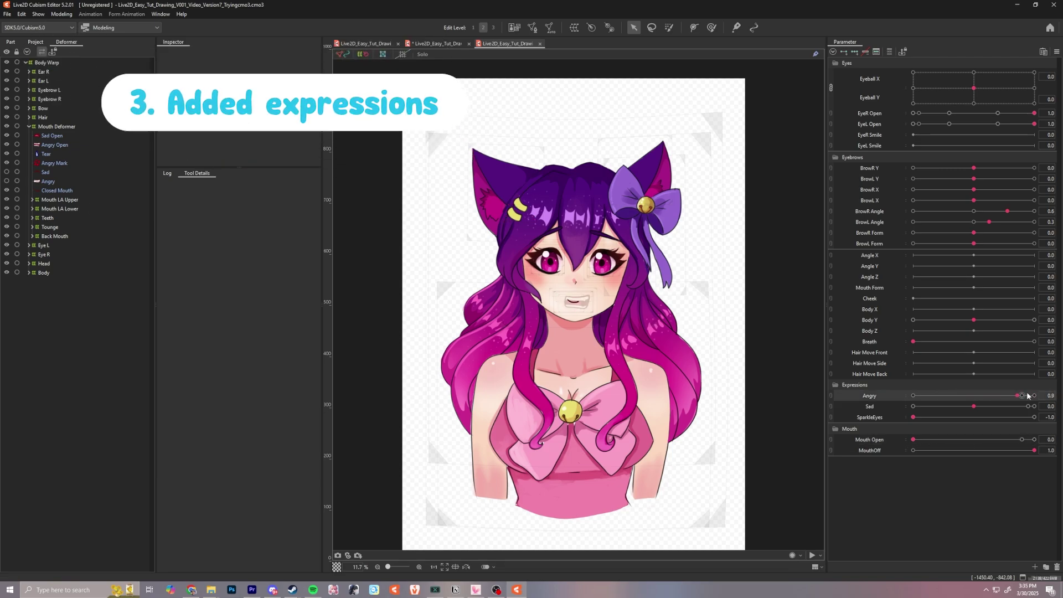
pyautogui.moveTo(1027, 396); pyautogui.dragTo(941, 399)
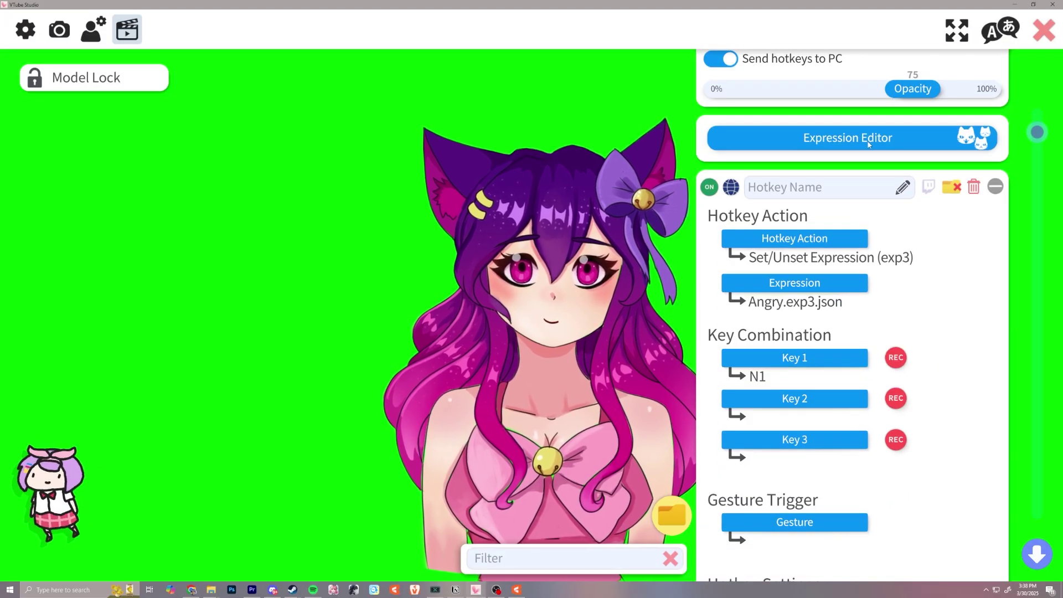
pyautogui.click(869, 144)
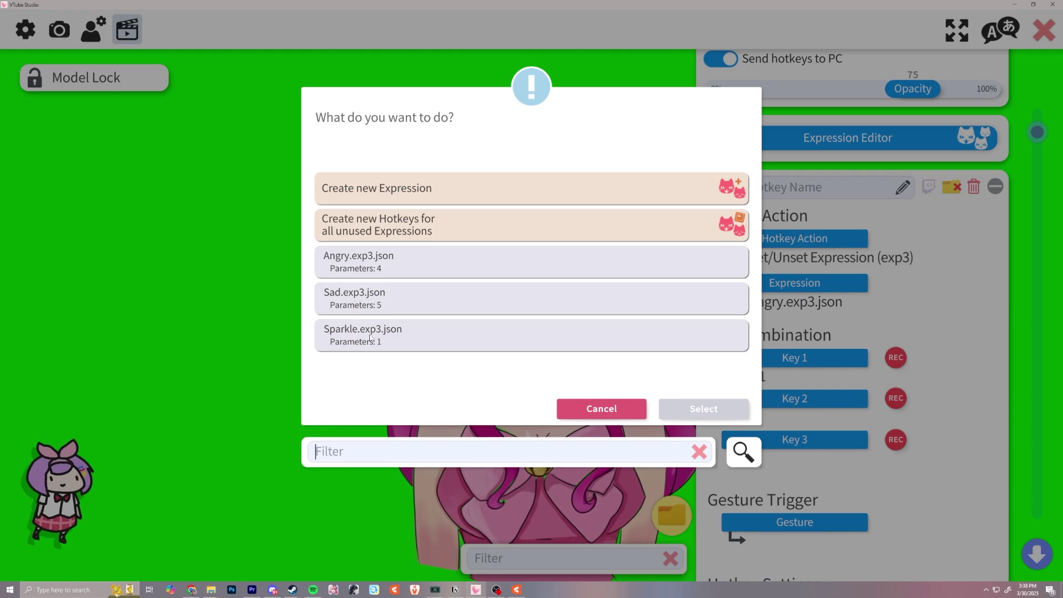
pyautogui.click(593, 408)
pyautogui.scroll(-5, 831, 406)
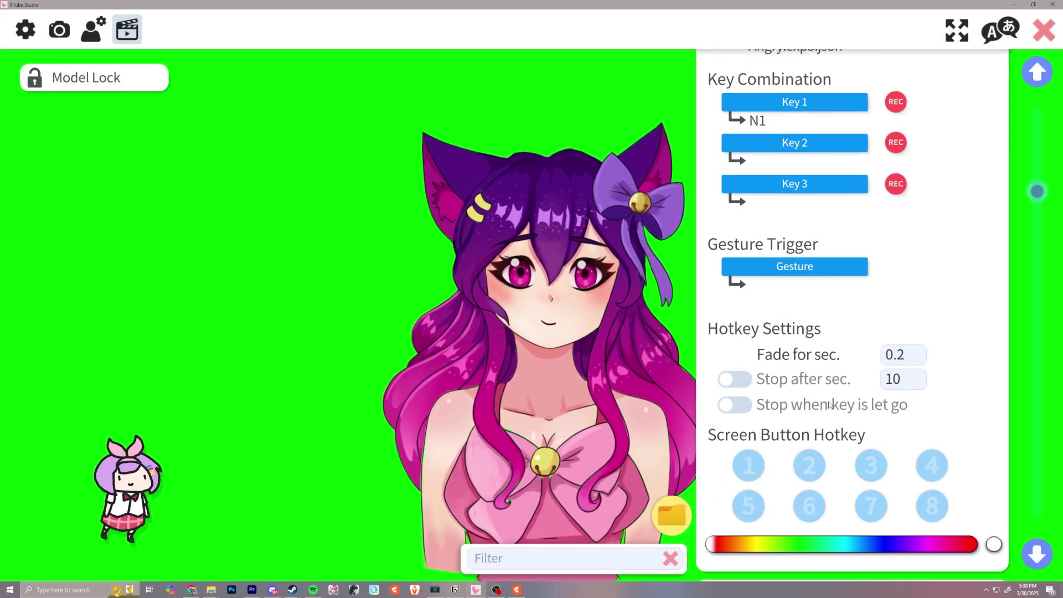
pyautogui.scroll(-6, 830, 406)
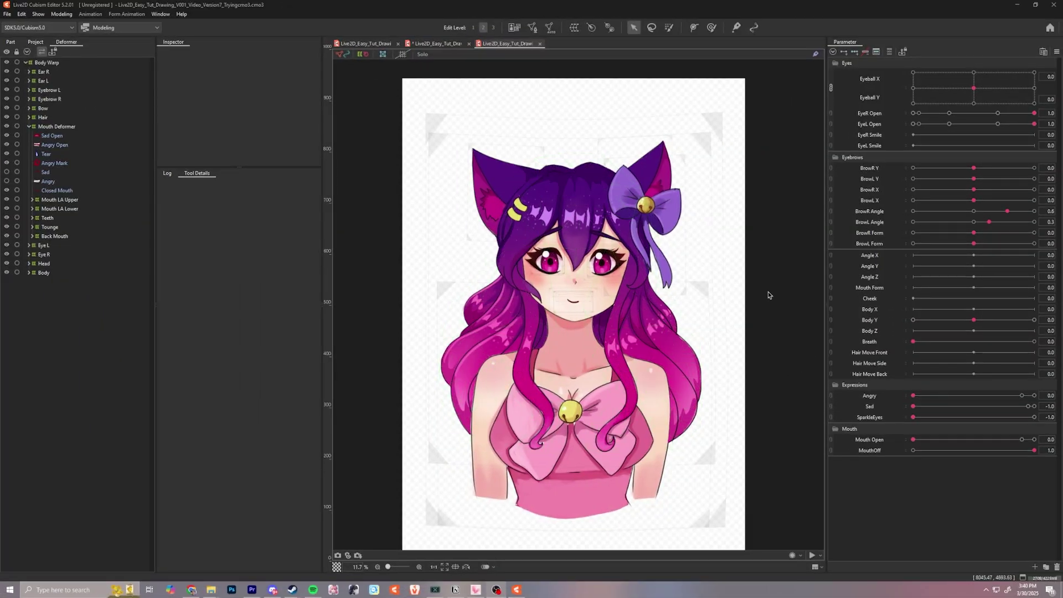
# - Zoom the canvas out and back in on the cat-girl model
pyautogui.scroll(-2, 602, 385)
pyautogui.scroll(2, 602, 385)
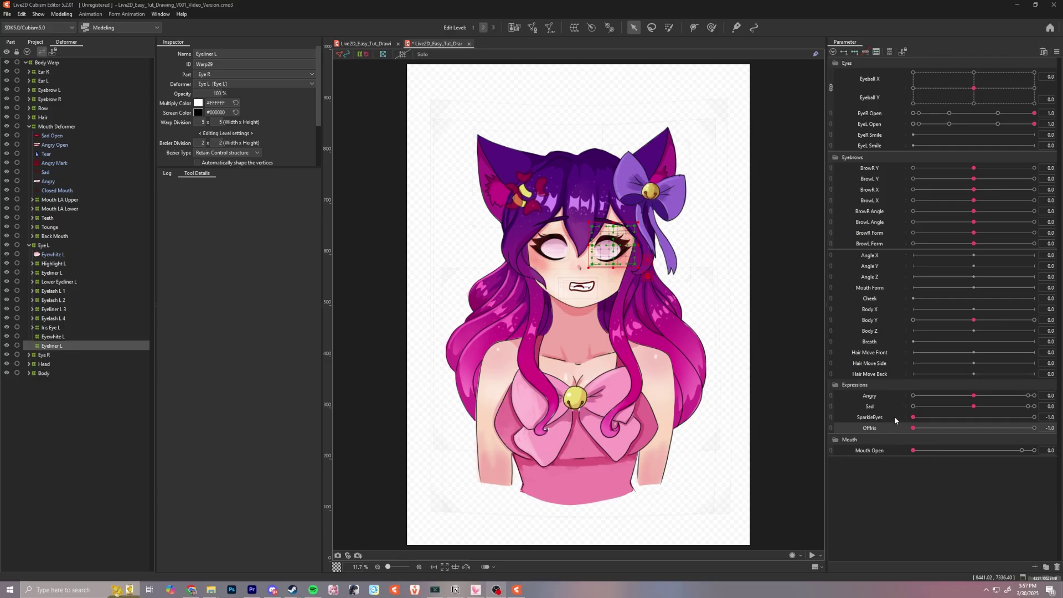
# - Delete the OffIris parameter from the Parameter panel
pyautogui.click(896, 418)
pyautogui.rightClick(898, 428)
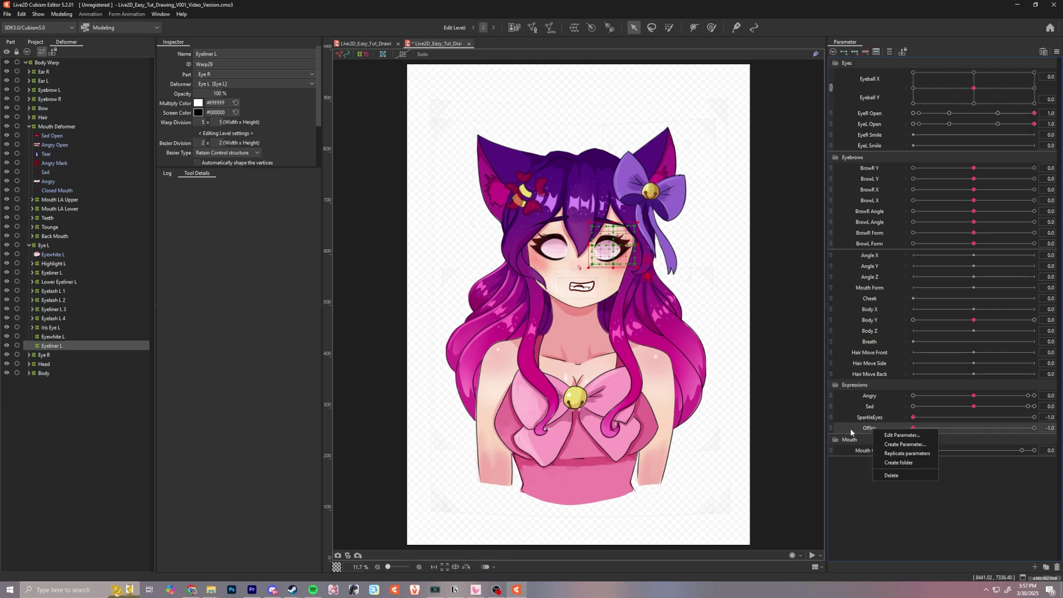
pyautogui.click(896, 474)
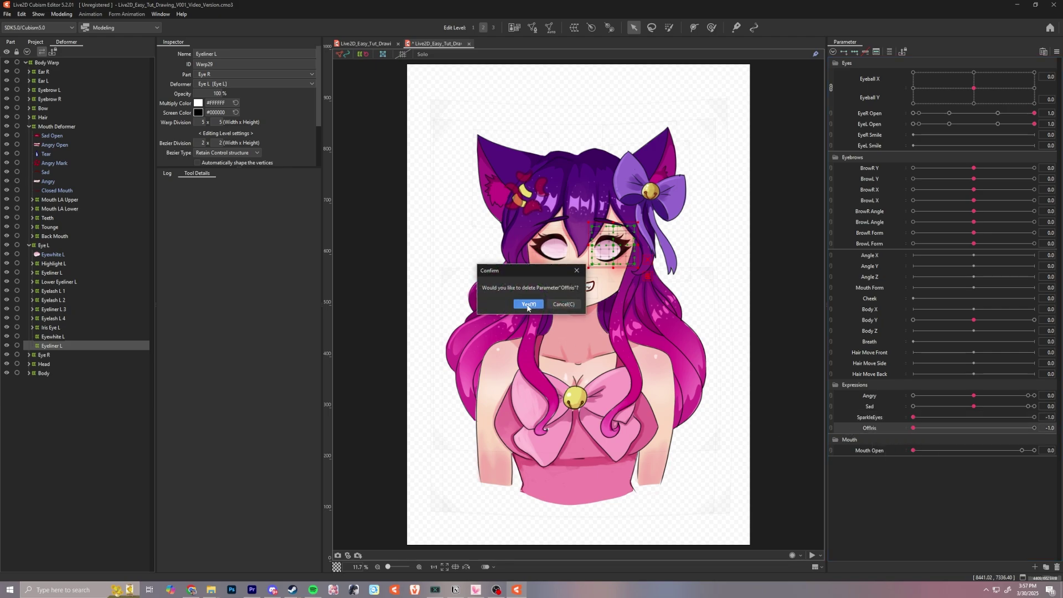
pyautogui.click(528, 304)
# - Set SparkleEyes to 1.0 and key Sparkle Eye L and R to 100% opacity
pyautogui.moveTo(913, 417)
pyautogui.mouseDown()
pyautogui.moveTo(1046, 416)
pyautogui.moveTo(882, 412)
pyautogui.moveTo(1053, 414)
pyautogui.moveTo(913, 418)
pyautogui.mouseUp()
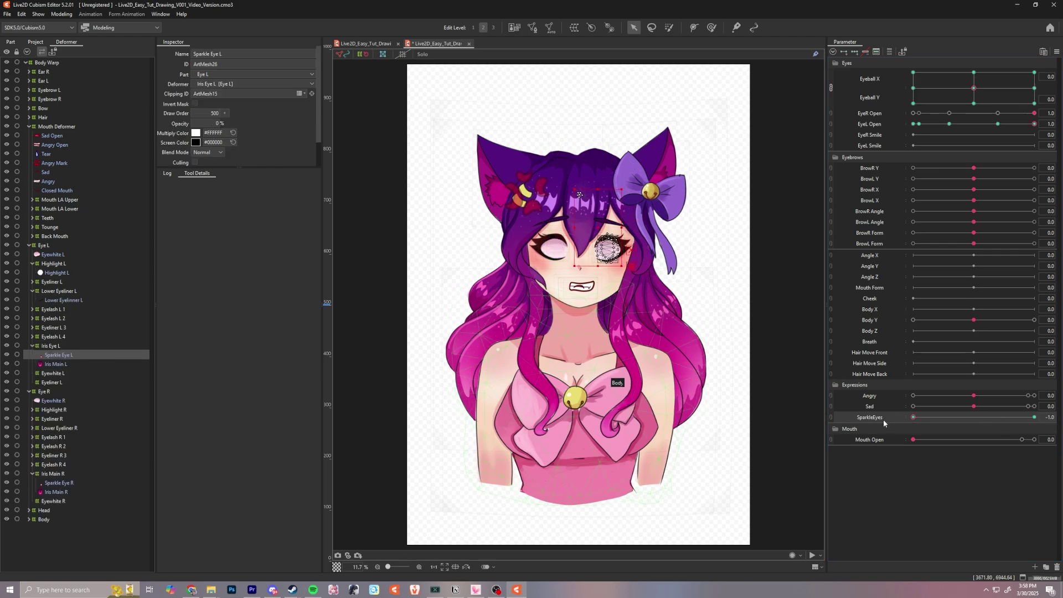
pyautogui.moveTo(915, 418)
pyautogui.mouseDown()
pyautogui.moveTo(1058, 424)
pyautogui.moveTo(895, 419)
pyautogui.mouseUp()
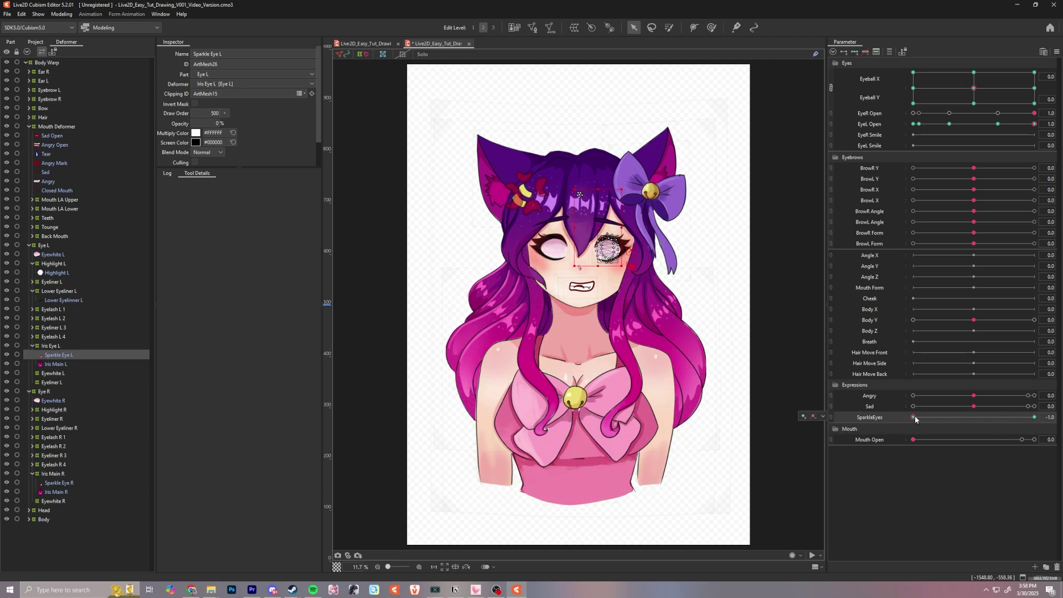
pyautogui.click(805, 419)
pyautogui.press('Return')
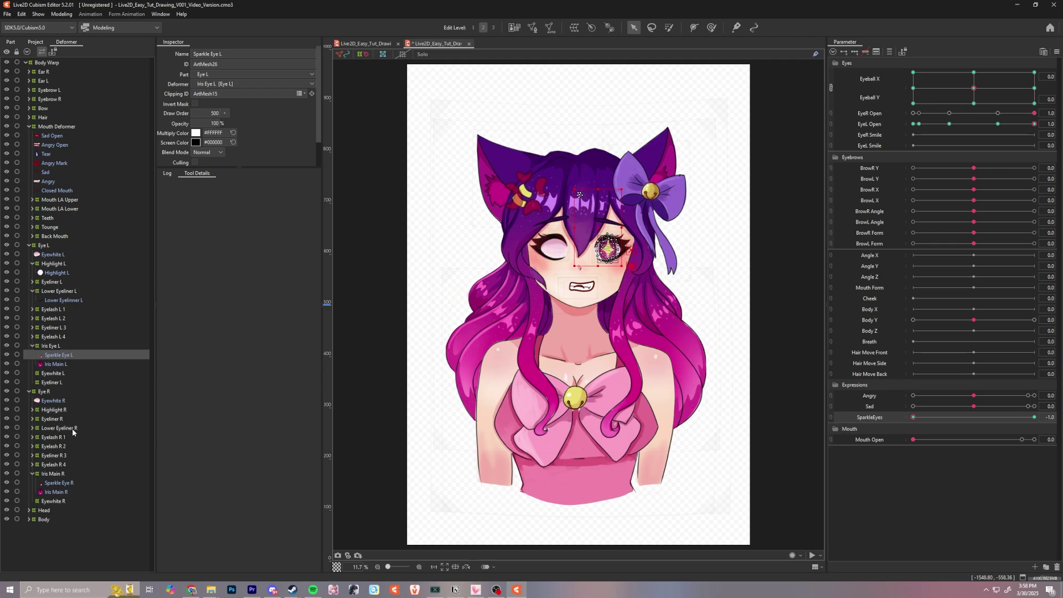
pyautogui.click(65, 482)
pyautogui.moveTo(803, 419)
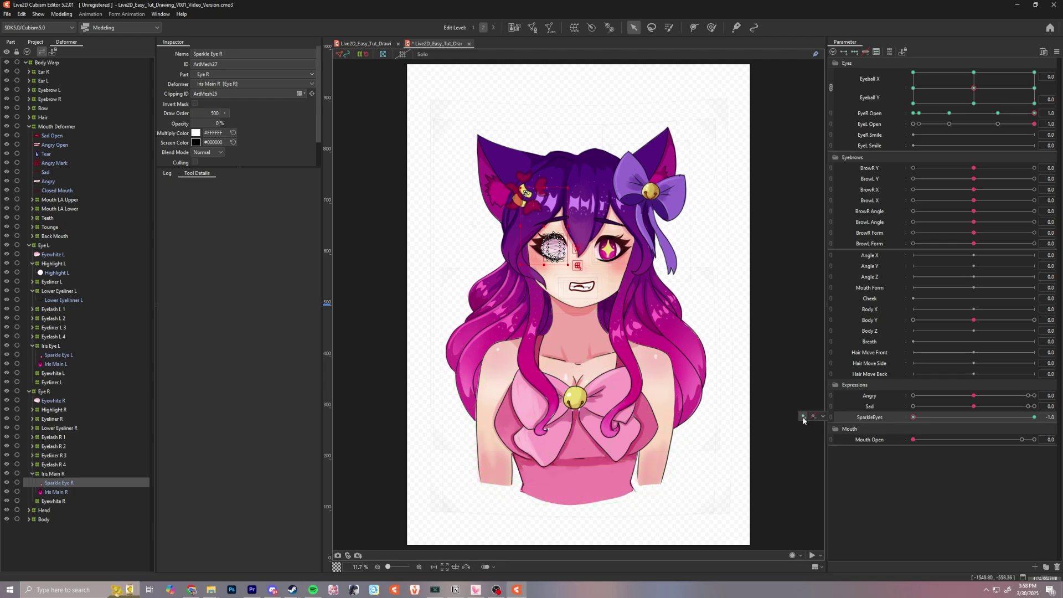
pyautogui.click(209, 123)
pyautogui.write('100')
pyautogui.press('Return')
# - Remove Sparkle Eye L's SparkleEyes key and key Iris Main L and R at 100% opacity
pyautogui.click(823, 416)
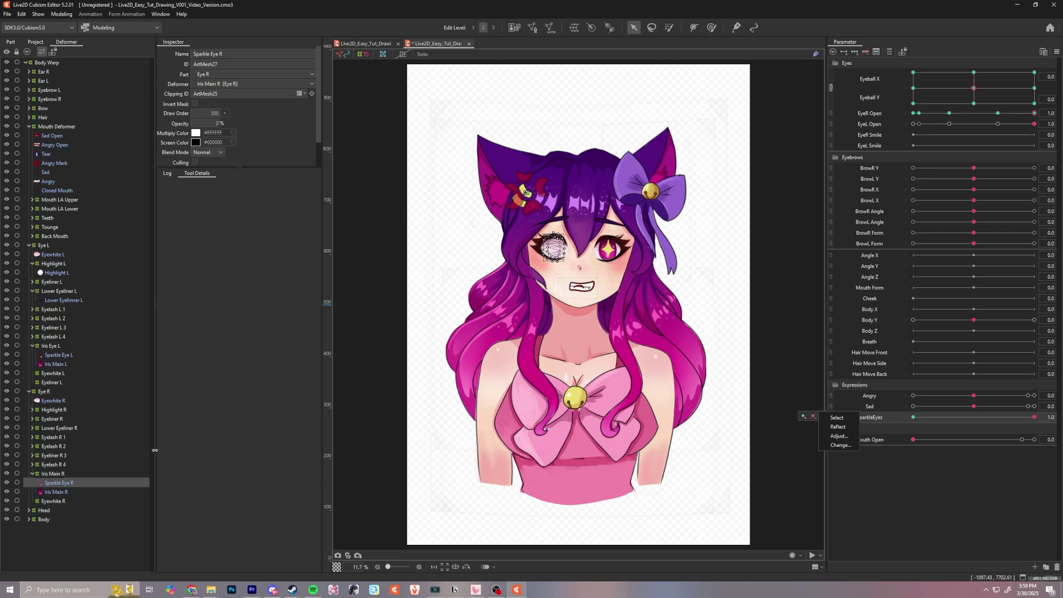
pyautogui.click(59, 355)
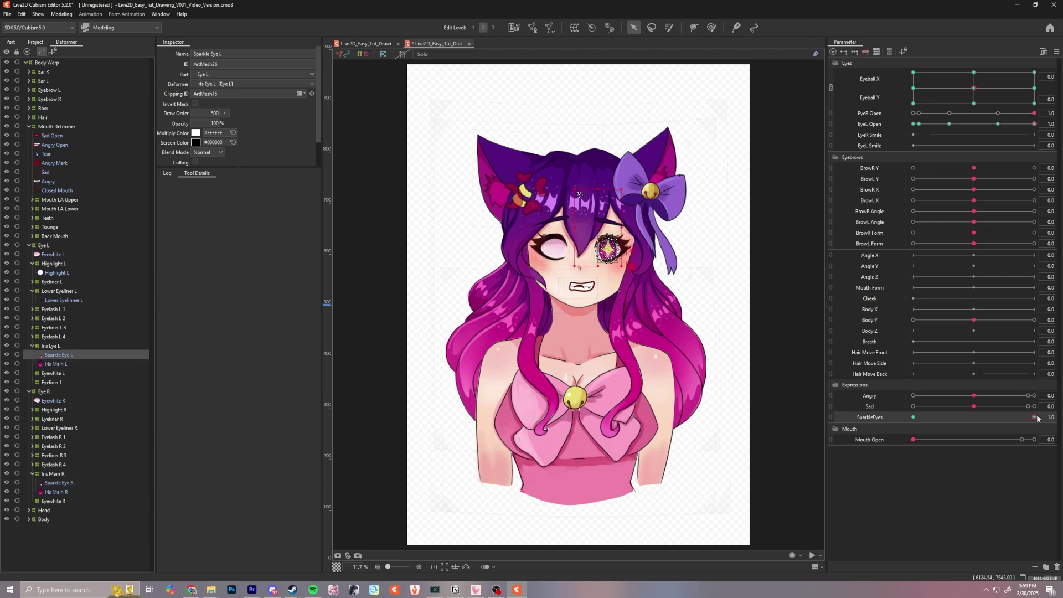
pyautogui.click(821, 419)
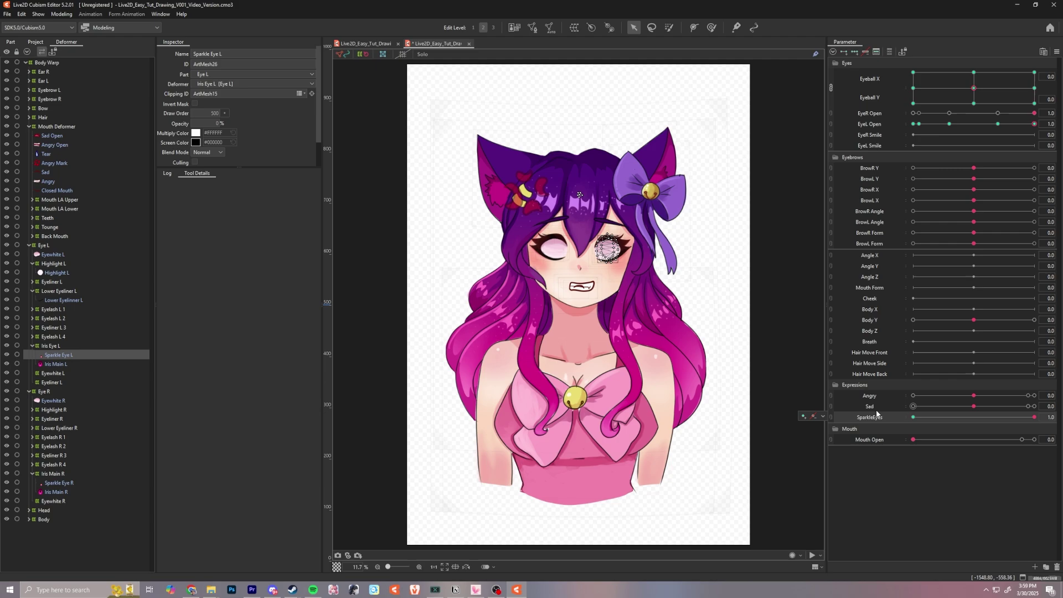
pyautogui.click(66, 365)
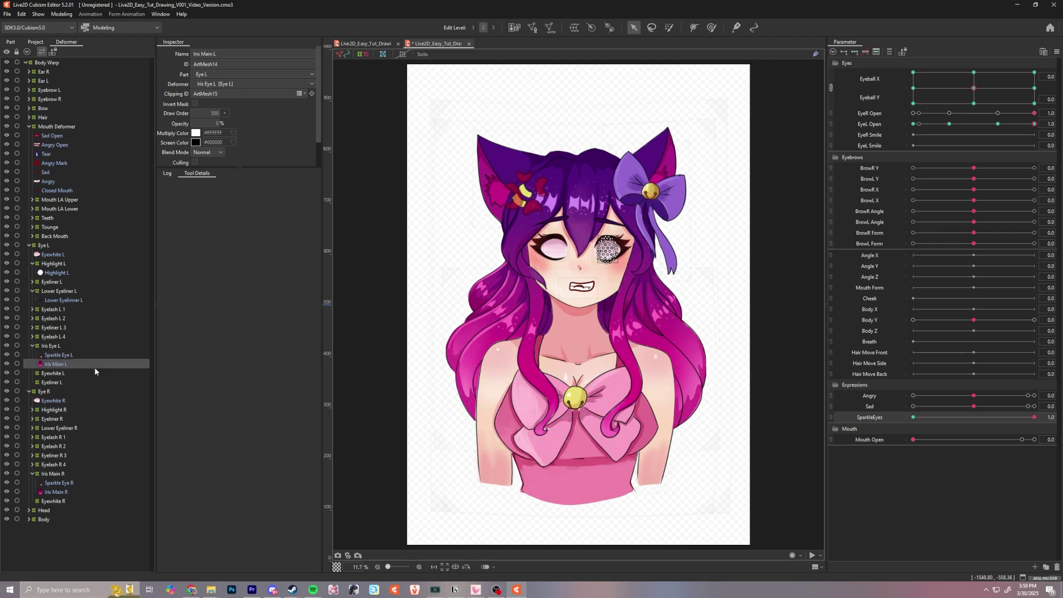
pyautogui.click(803, 417)
pyautogui.doubleClick(215, 124)
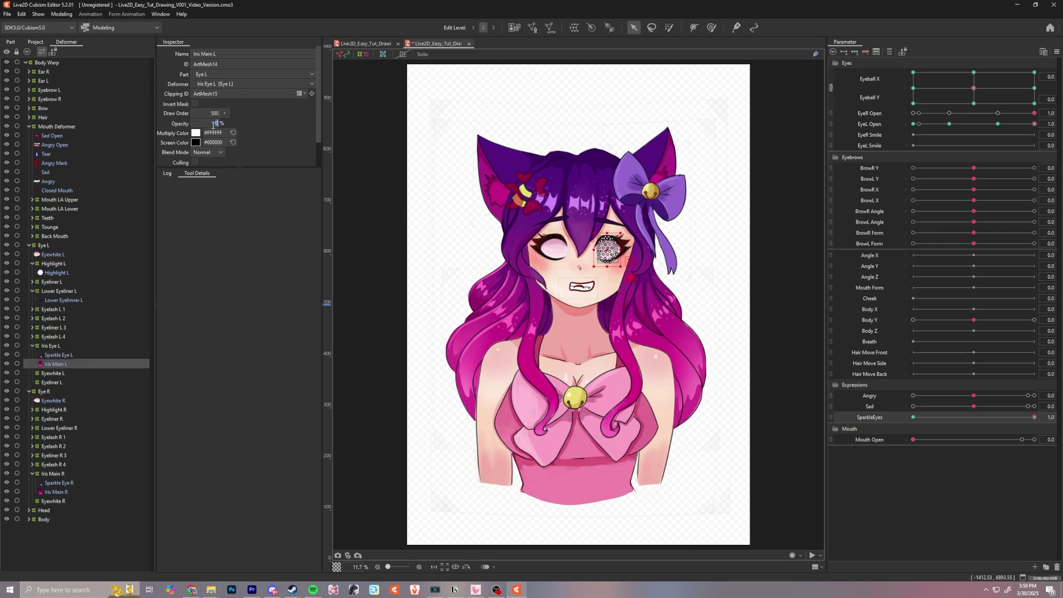
pyautogui.click(59, 492)
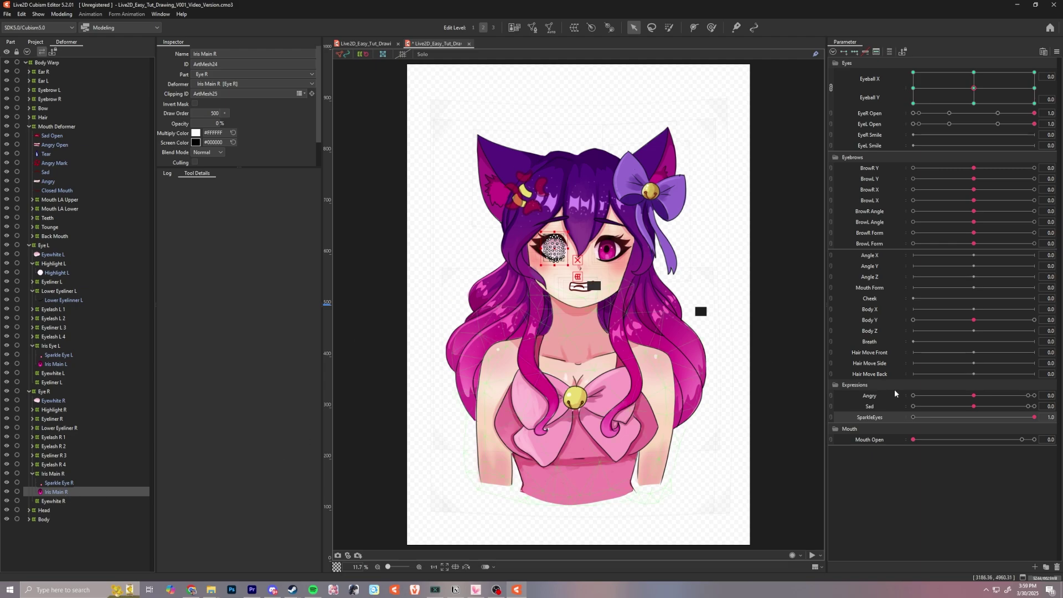
pyautogui.doubleClick(217, 124)
pyautogui.write('100')
pyautogui.press('Return')
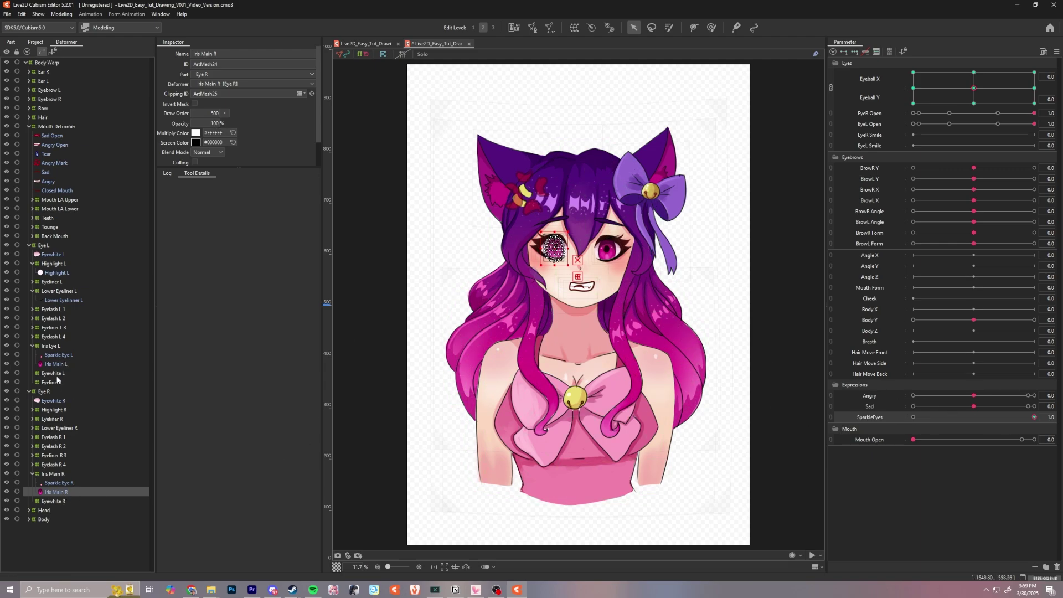
# - Add a SparkleEyes keyform for the Highlight L mesh and compare plain and sparkle eyes
pyautogui.click(56, 273)
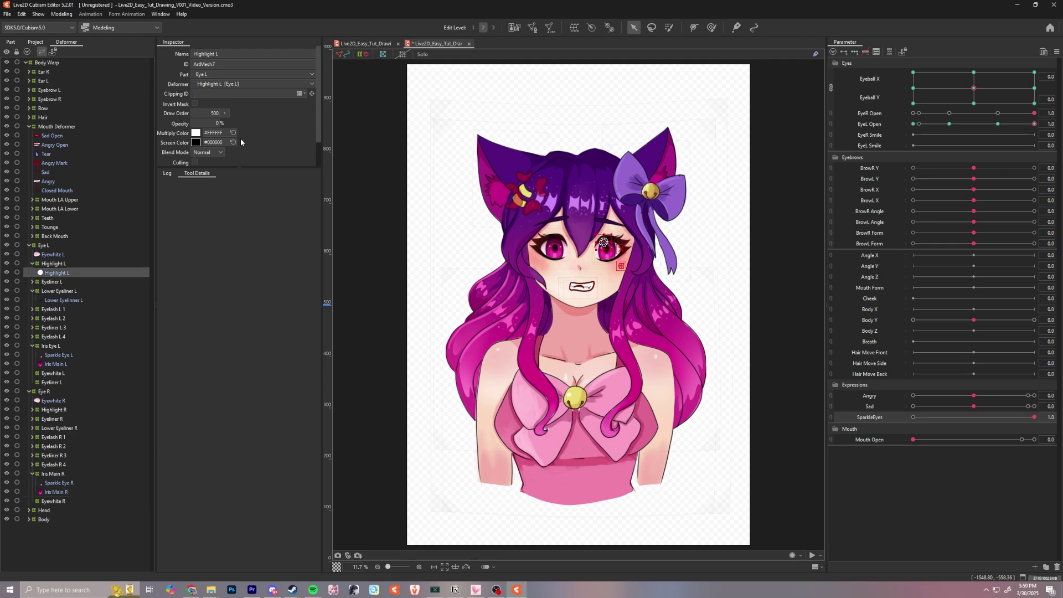
pyautogui.moveTo(1006, 420)
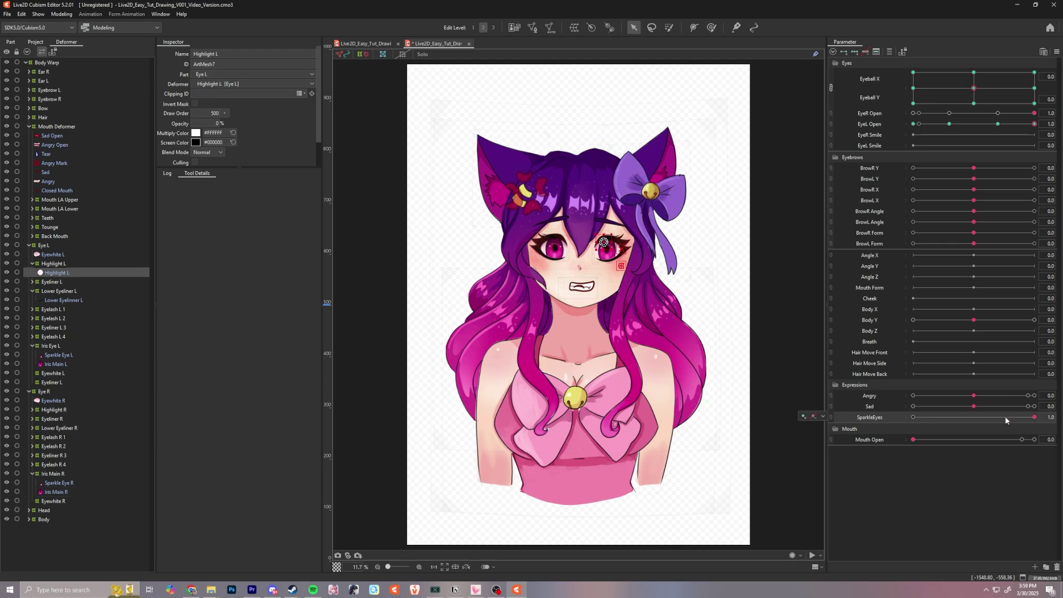
pyautogui.click(804, 416)
pyautogui.click(531, 332)
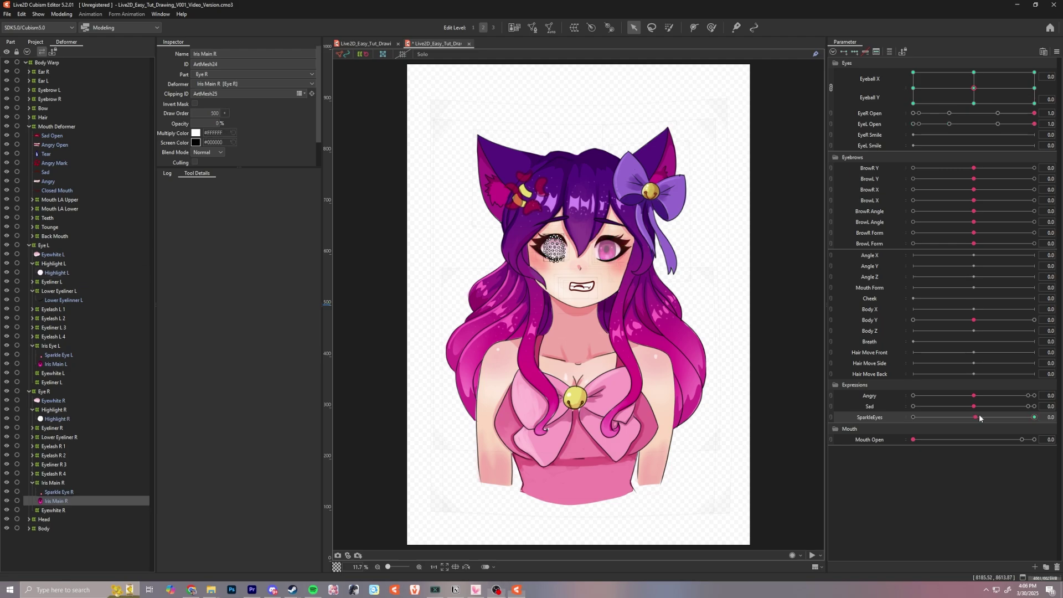
pyautogui.moveTo(1033, 417); pyautogui.dragTo(912, 419)
# - Adjust the SparkleEyes keyforms and Iris Main R opacity, then check the iris swap
pyautogui.click(823, 416)
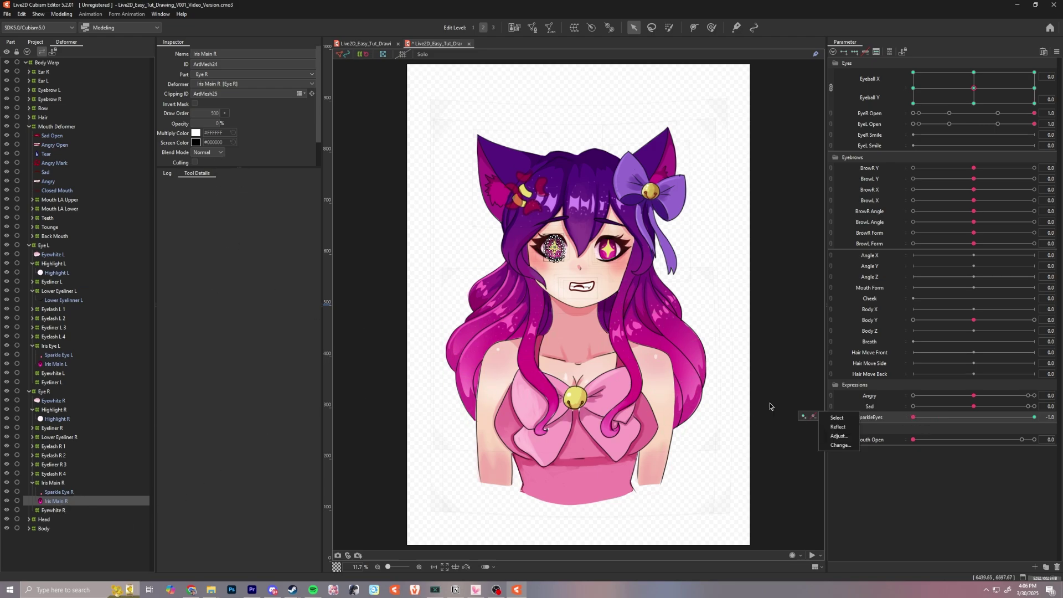
pyautogui.click(840, 420)
pyautogui.click(876, 420)
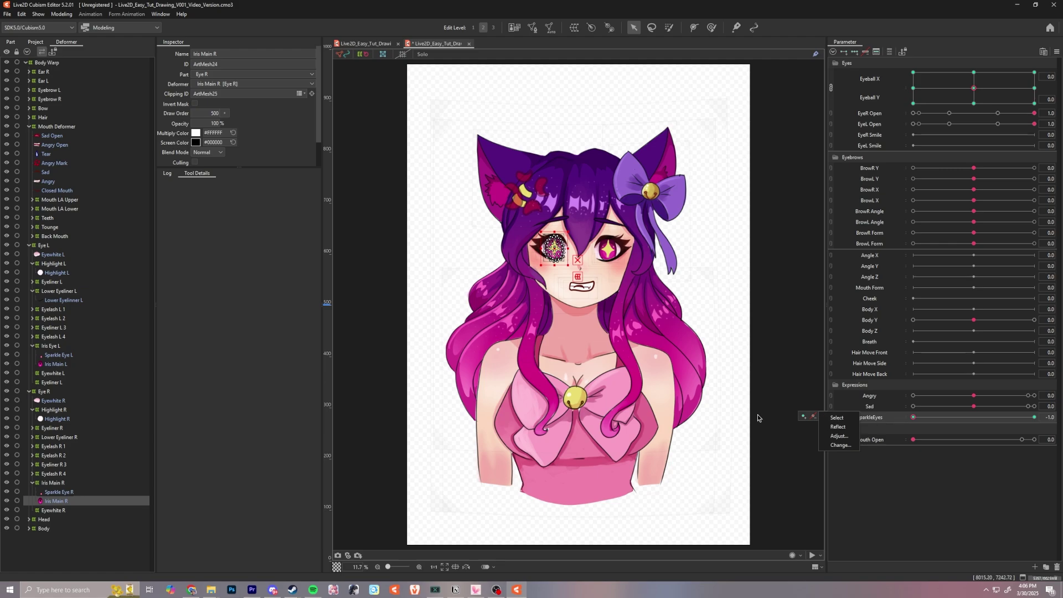
pyautogui.click(211, 122)
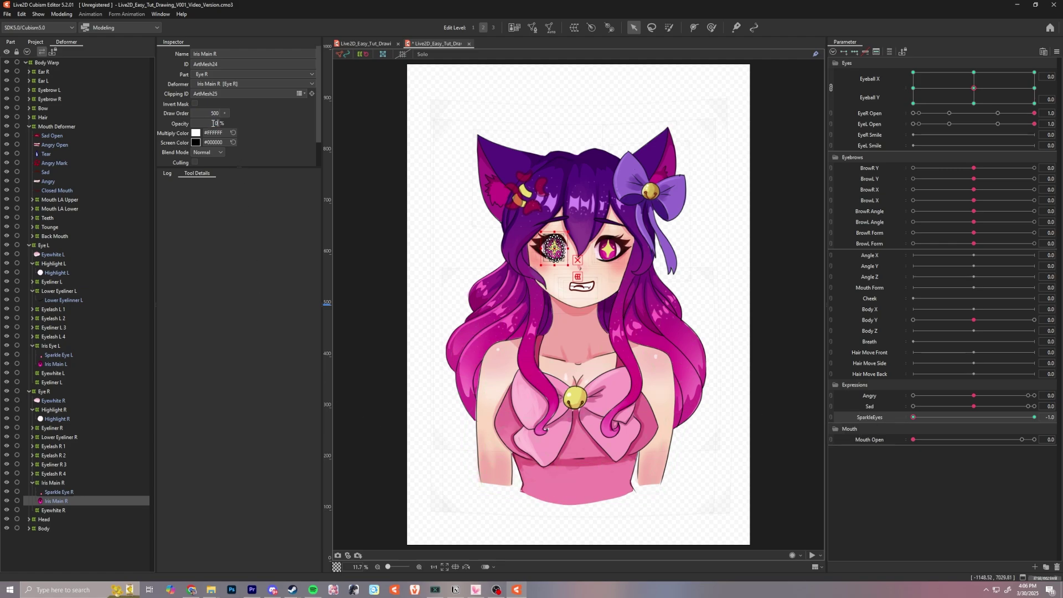
pyautogui.click(65, 364)
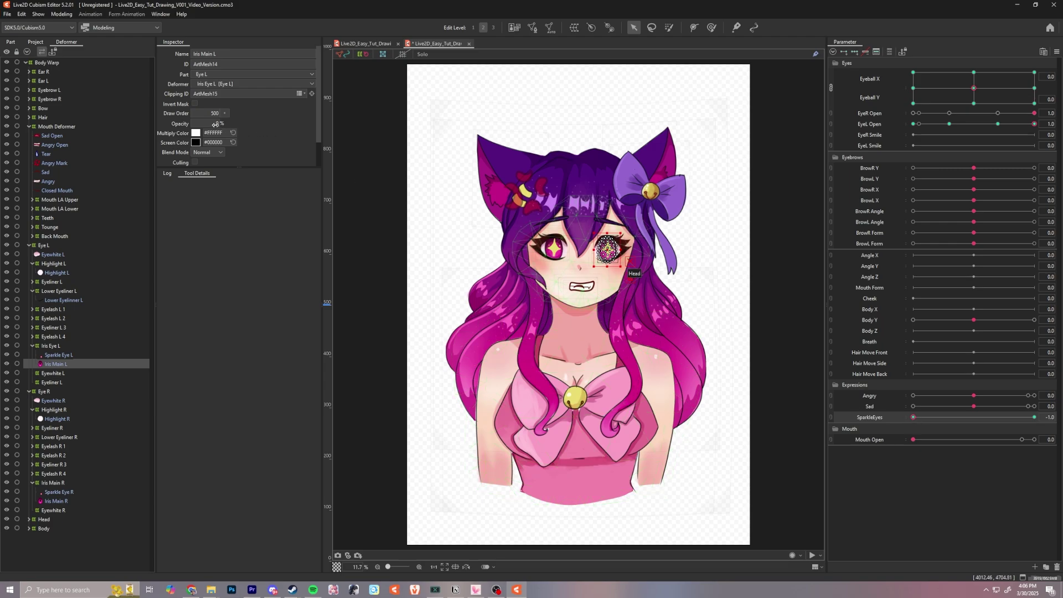
pyautogui.moveTo(968, 419); pyautogui.dragTo(1032, 418)
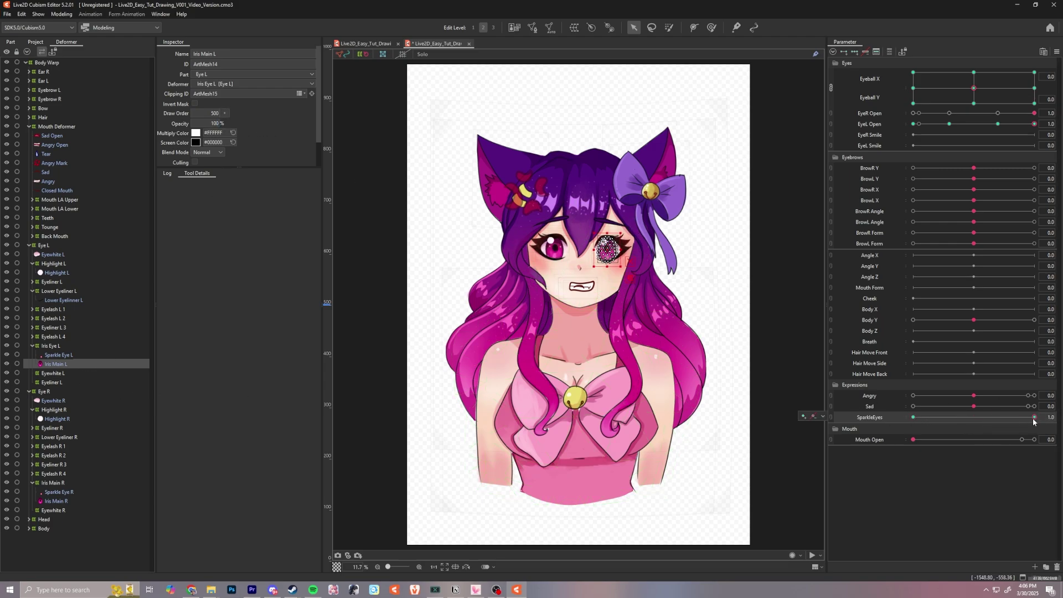
# - Key Sparkle Eye L and R at SparkleEyes 1.0, with Sparkle Eye R at 0% opacity
pyautogui.click(60, 358)
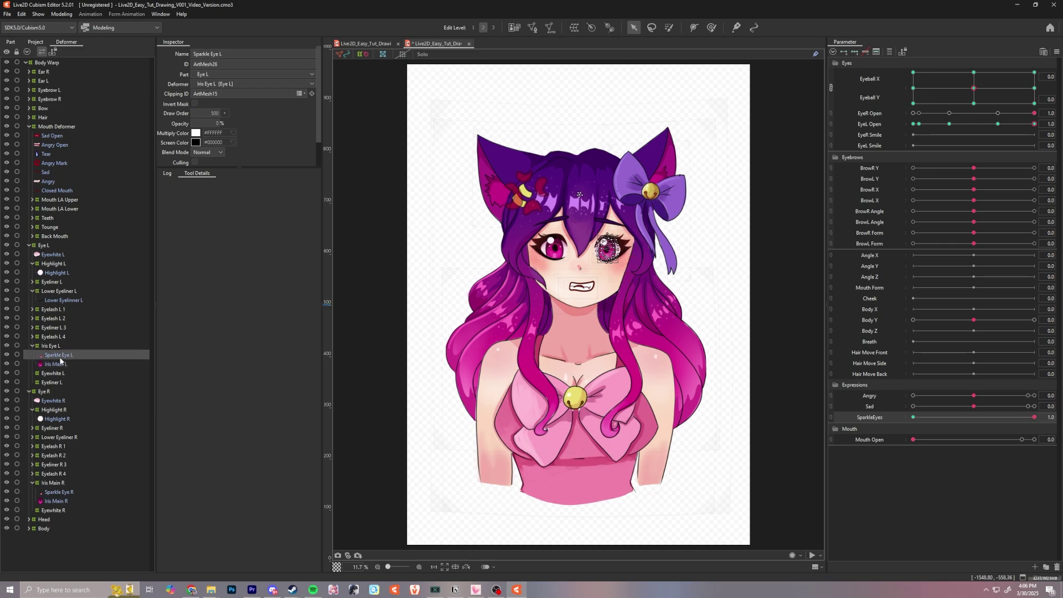
pyautogui.click(1034, 418)
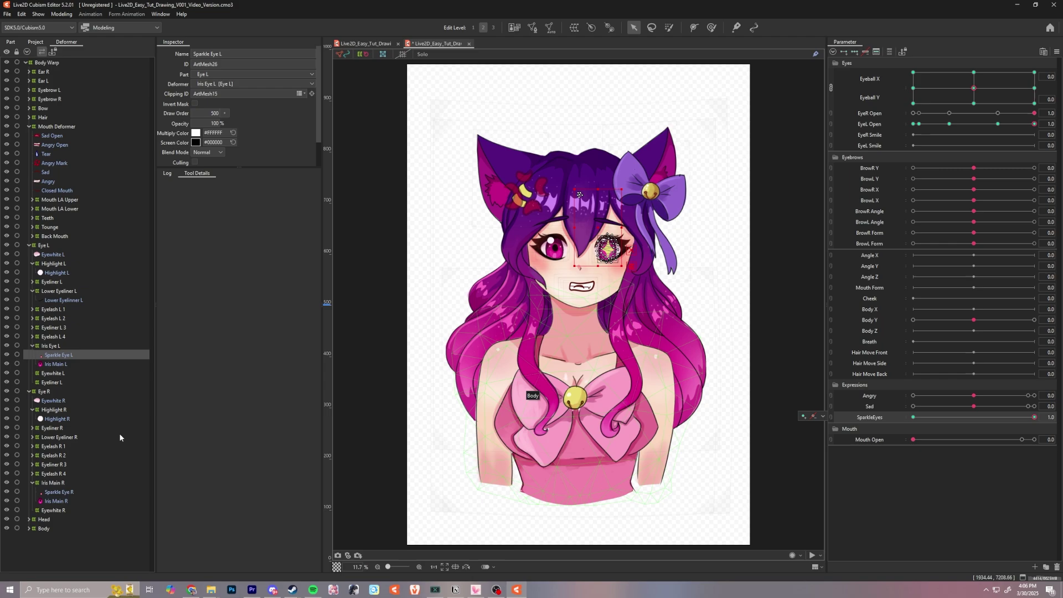
pyautogui.doubleClick(217, 123)
pyautogui.click(69, 492)
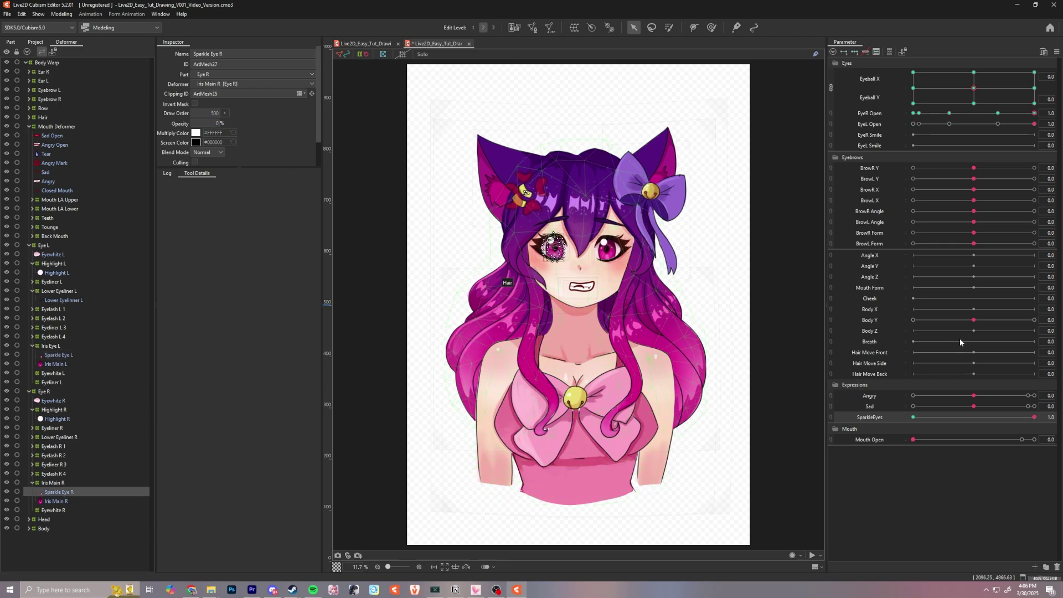
pyautogui.click(1035, 418)
pyautogui.click(823, 416)
pyautogui.click(830, 427)
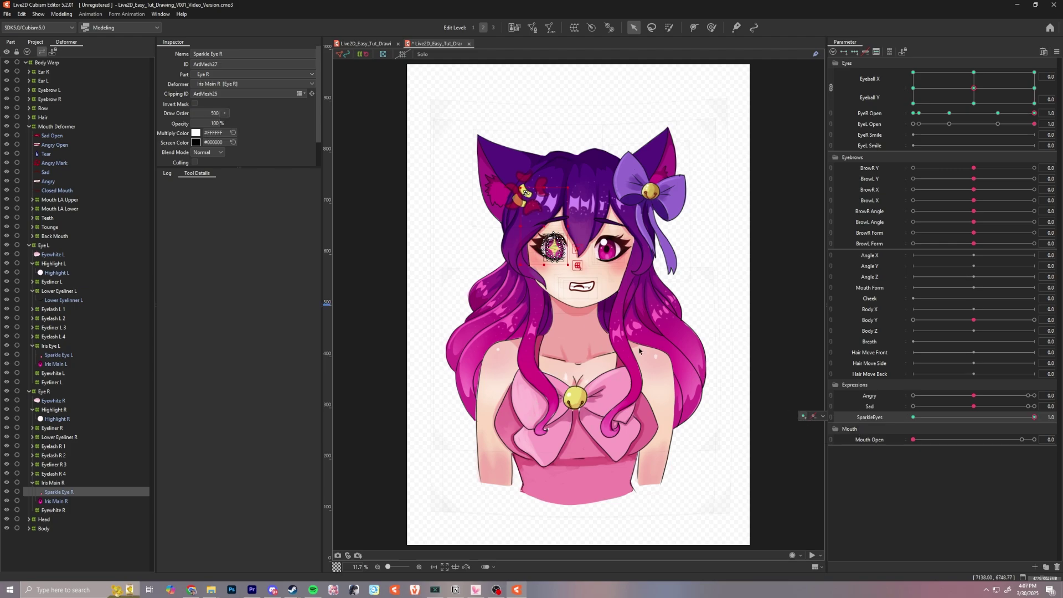
pyautogui.doubleClick(217, 121)
pyautogui.write('0')
pyautogui.press('Return')
pyautogui.moveTo(1033, 411); pyautogui.dragTo(881, 421)
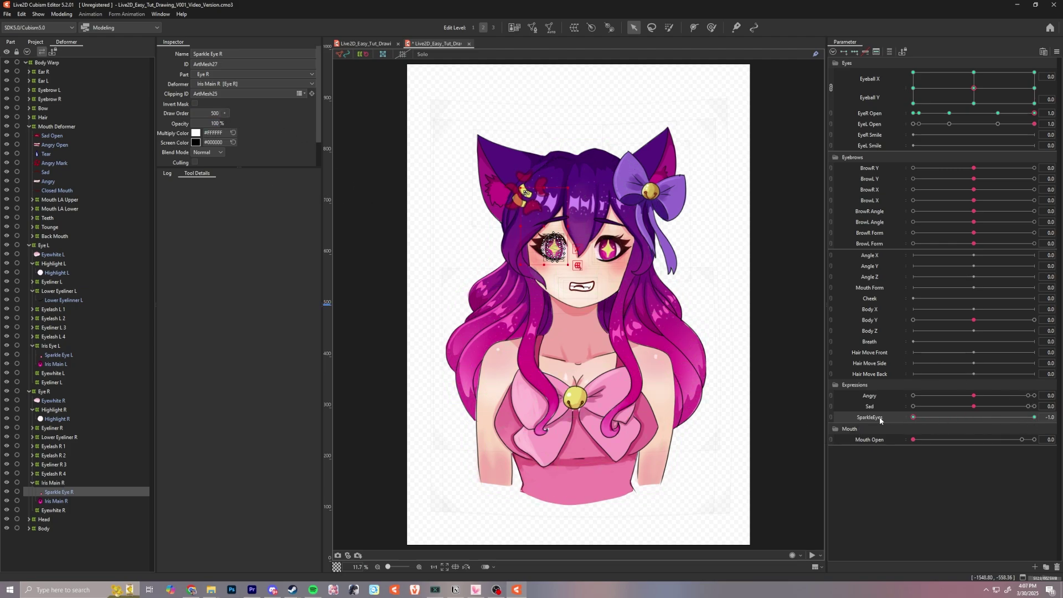
# - Review the SparkleEyes parameter's range and -1.0 default in Edit Parameter
pyautogui.rightClick(848, 418)
pyautogui.click(870, 427)
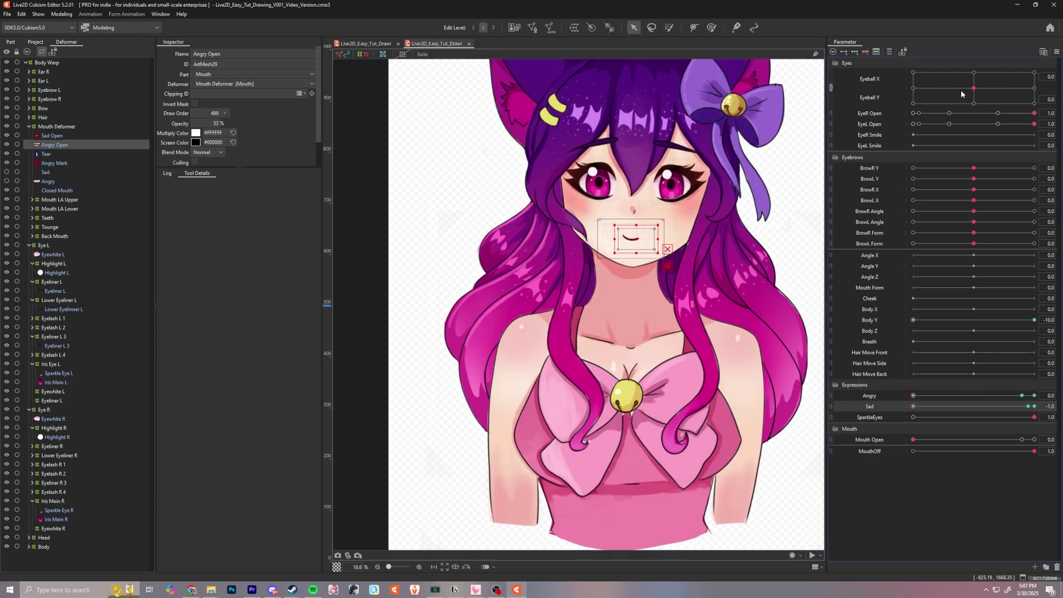
pyautogui.moveTo(962, 94)
pyautogui.mouseDown()
pyautogui.moveTo(925, 90)
pyautogui.moveTo(973, 88)
pyautogui.mouseUp()
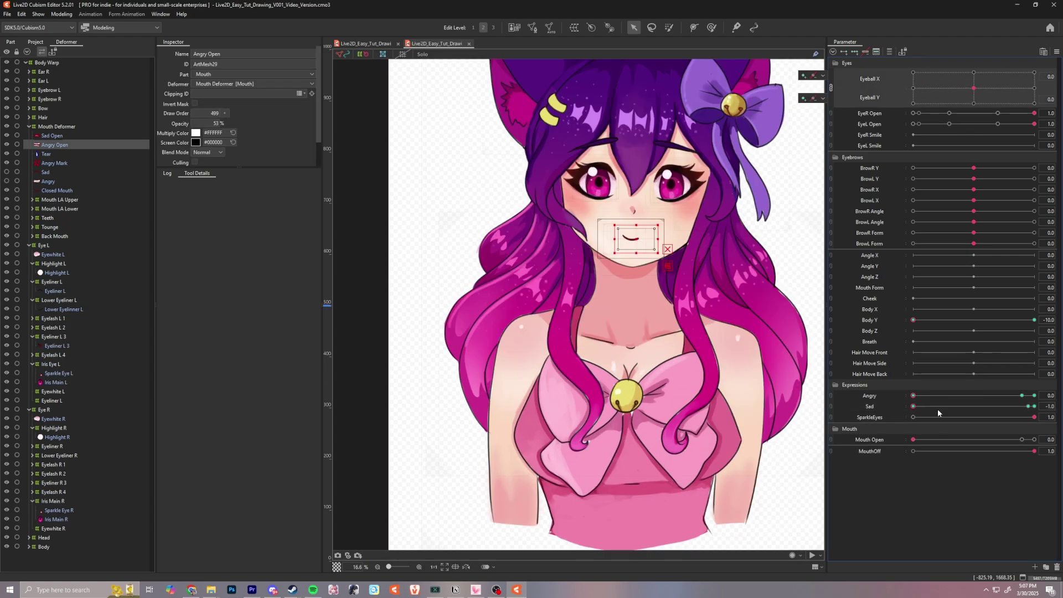
# - Move the SparkleEyes slider to its left end so both eyes show star sparkles
pyautogui.click(1005, 419)
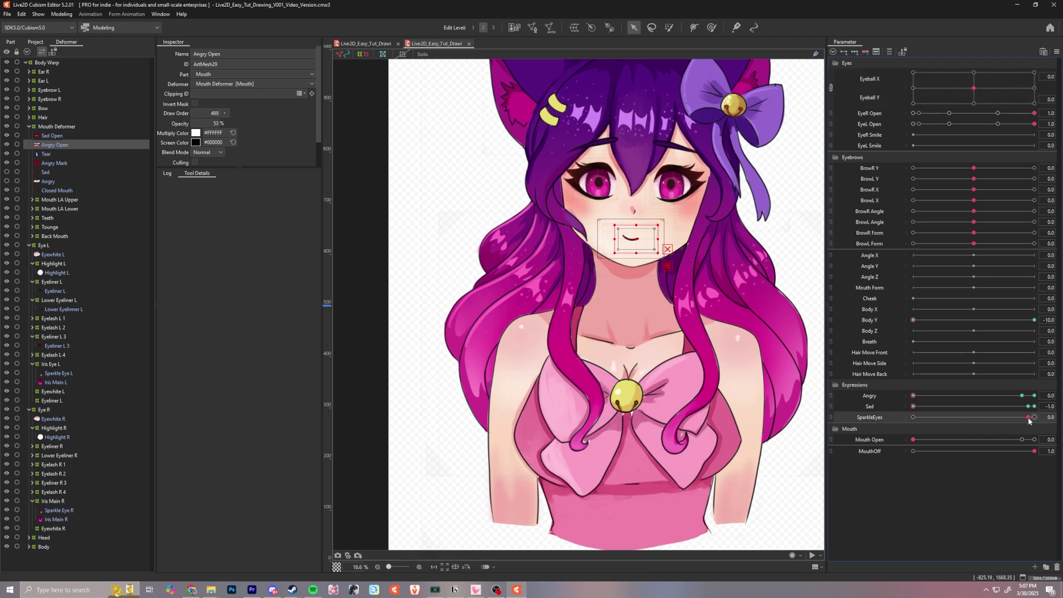
pyautogui.click(1033, 417)
pyautogui.moveTo(1036, 425); pyautogui.dragTo(1038, 424)
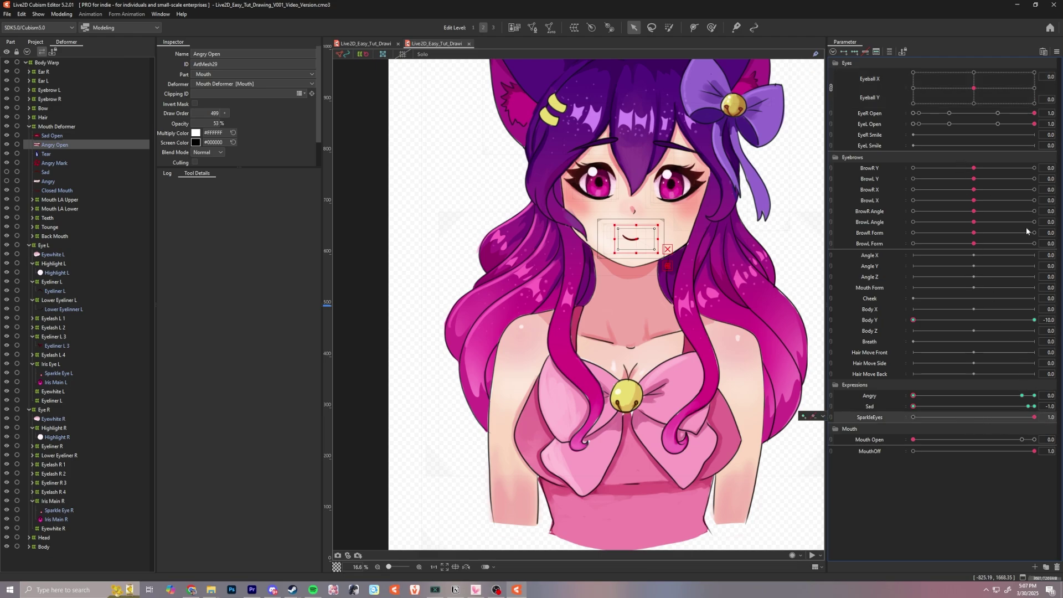
pyautogui.moveTo(974, 88)
pyautogui.mouseDown()
pyautogui.moveTo(940, 112)
pyautogui.moveTo(912, 105)
pyautogui.moveTo(966, 90)
pyautogui.mouseUp()
pyautogui.click(915, 419)
# - Split Eyeball X and Y into separate 1D sliders and step through their key points
pyautogui.click(832, 87)
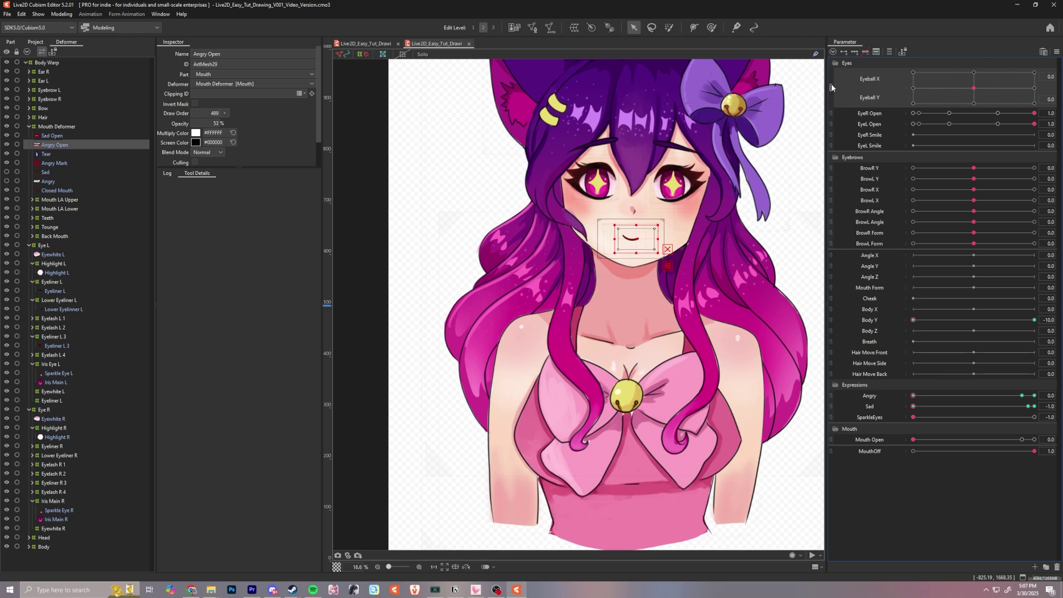
pyautogui.click(1034, 74)
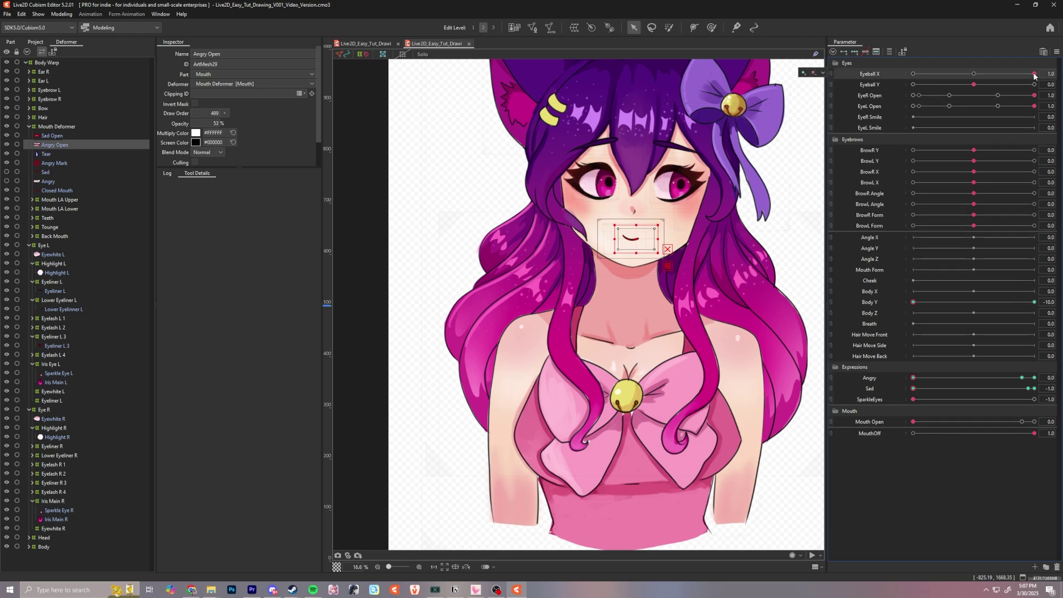
pyautogui.click(974, 74)
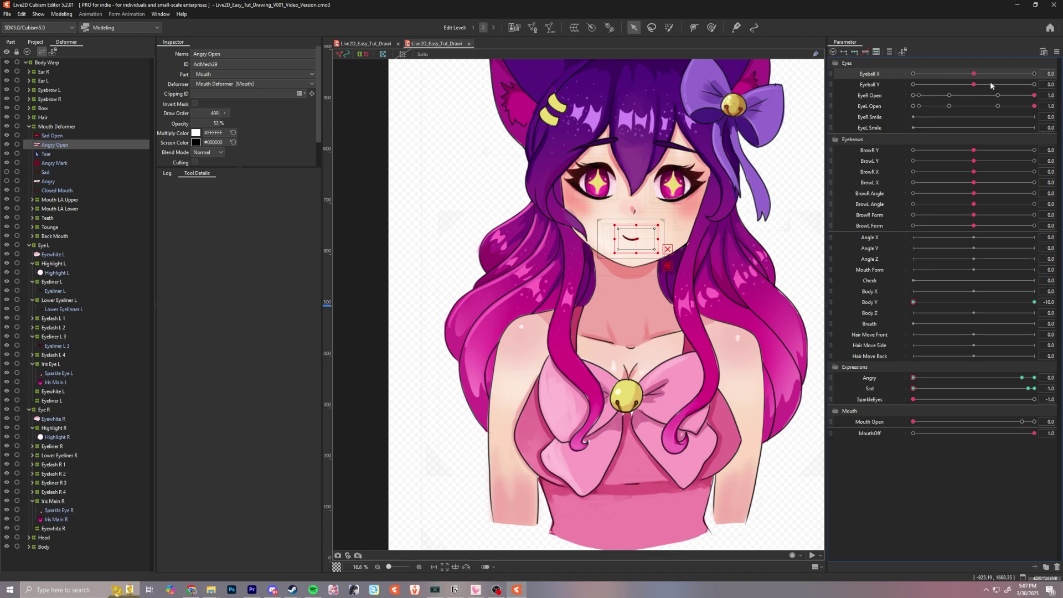
pyautogui.moveTo(973, 85); pyautogui.dragTo(964, 85)
pyautogui.click(974, 84)
pyautogui.click(1034, 73)
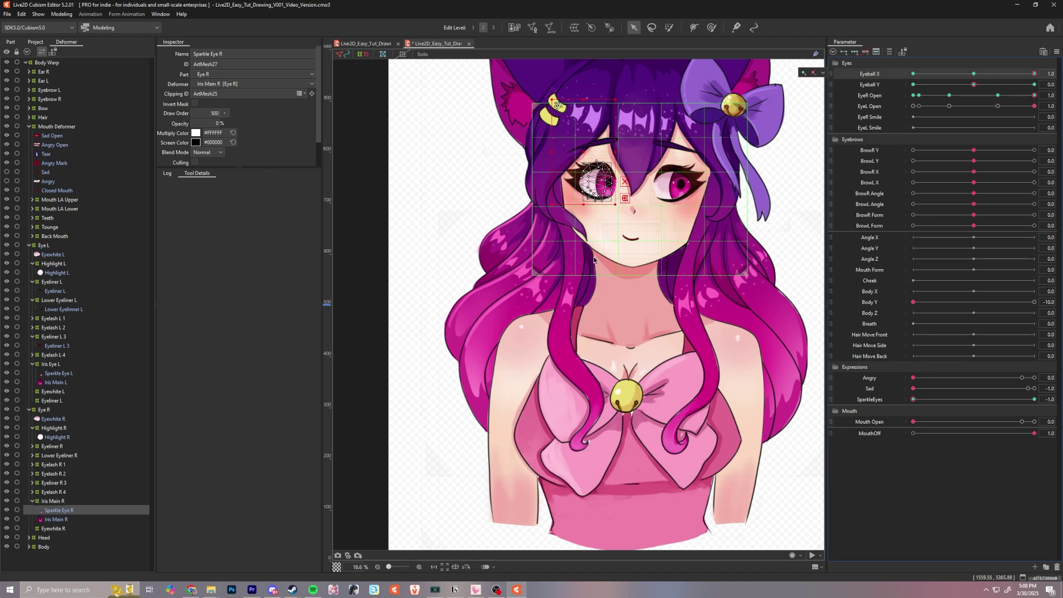
pyautogui.moveTo(1034, 74); pyautogui.dragTo(914, 74)
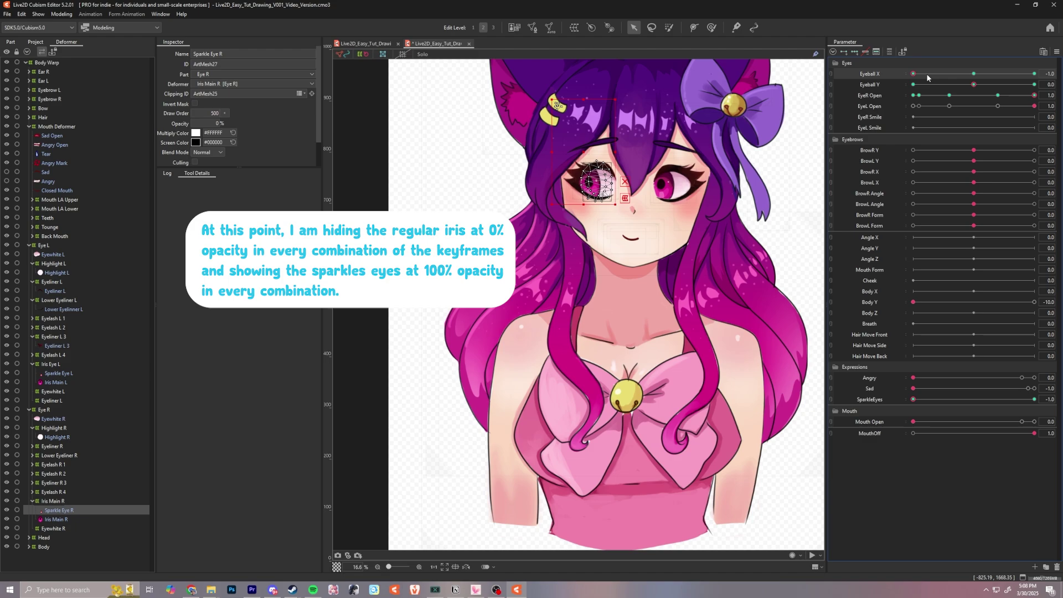
pyautogui.click(1034, 74)
# - Select Iris Main R and Iris Main L and step through the Eyeball X/Y keyforms
pyautogui.click(56, 519)
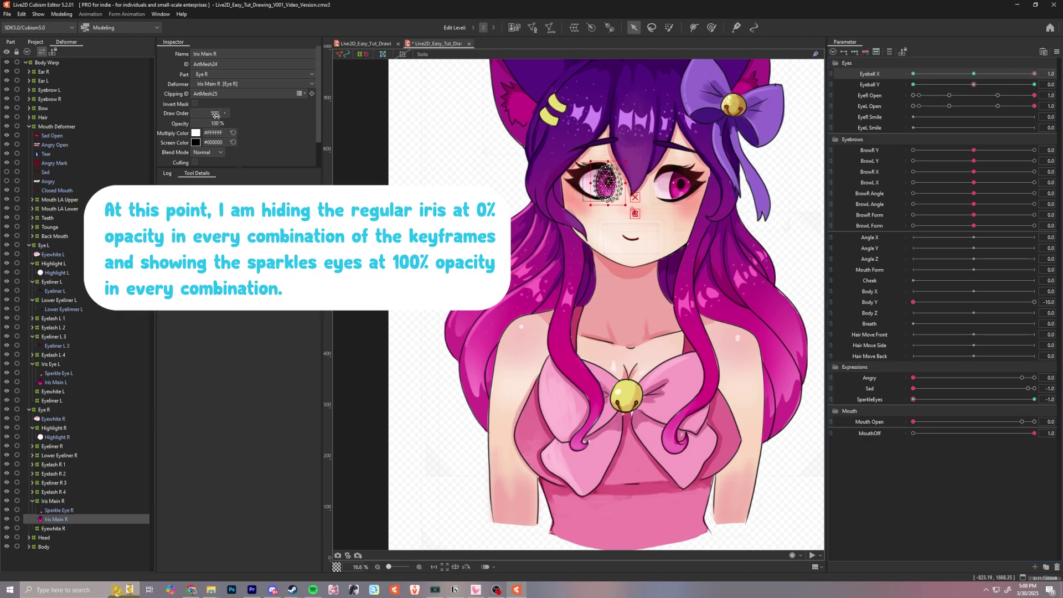
pyautogui.click(65, 384)
pyautogui.click(1034, 84)
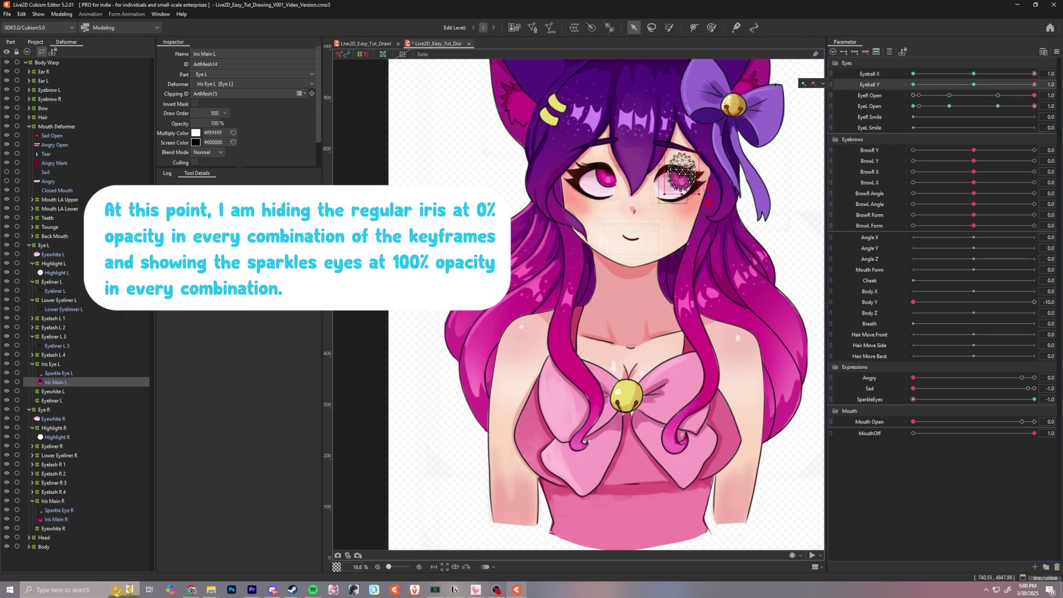
pyautogui.click(55, 520)
pyautogui.click(974, 74)
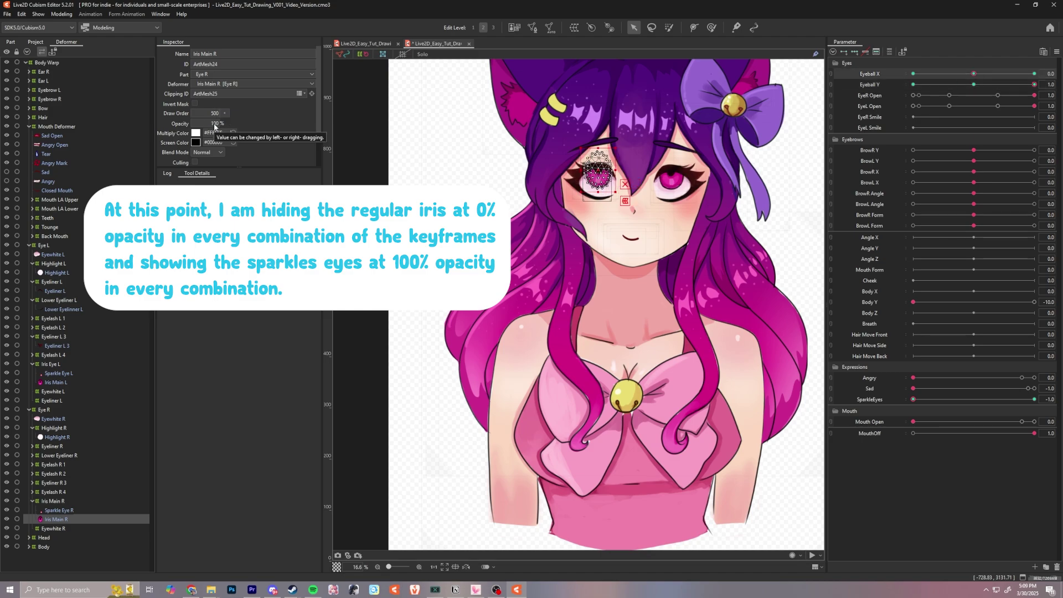
pyautogui.click(913, 74)
pyautogui.click(974, 85)
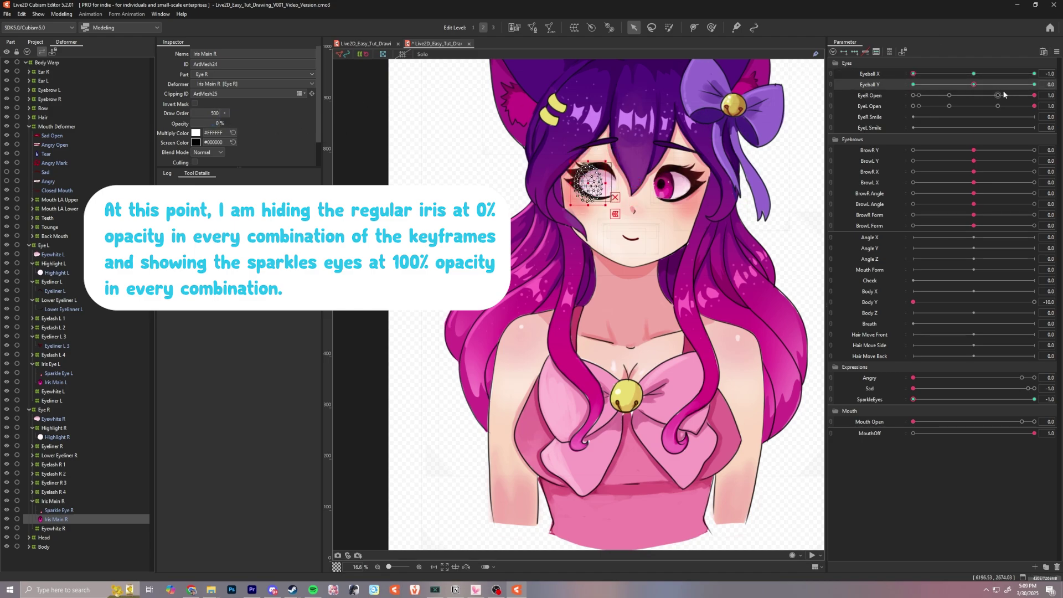
pyautogui.click(1034, 85)
pyautogui.click(1034, 74)
pyautogui.click(974, 84)
pyautogui.click(913, 84)
pyautogui.click(974, 73)
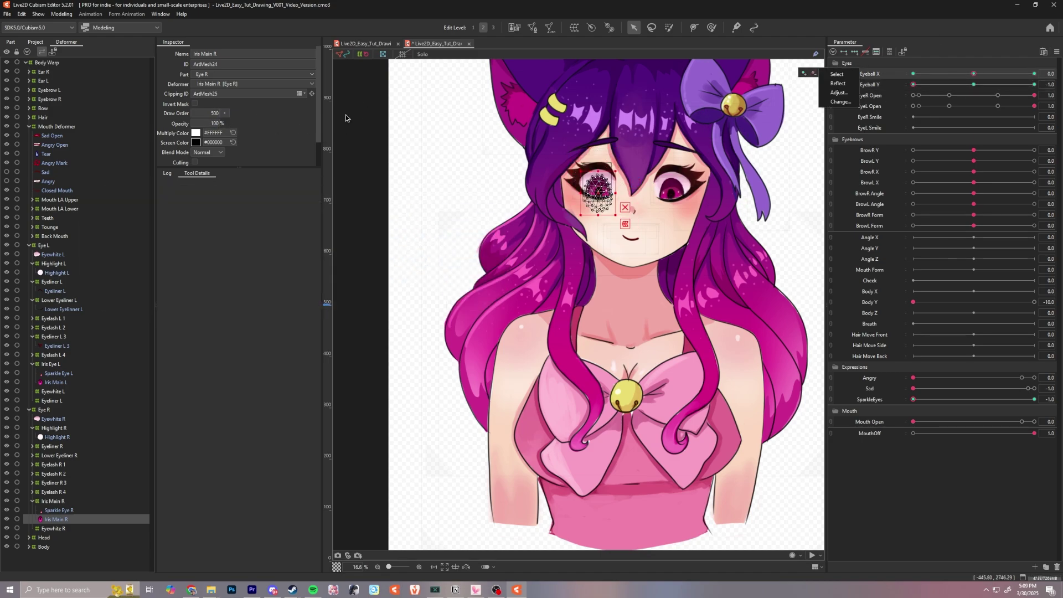
pyautogui.click(913, 73)
# - Set the regular irises' opacity to 0 at the first eyeball keyforms
pyautogui.click(974, 84)
pyautogui.click(974, 73)
pyautogui.click(1034, 73)
pyautogui.click(1035, 85)
pyautogui.click(913, 73)
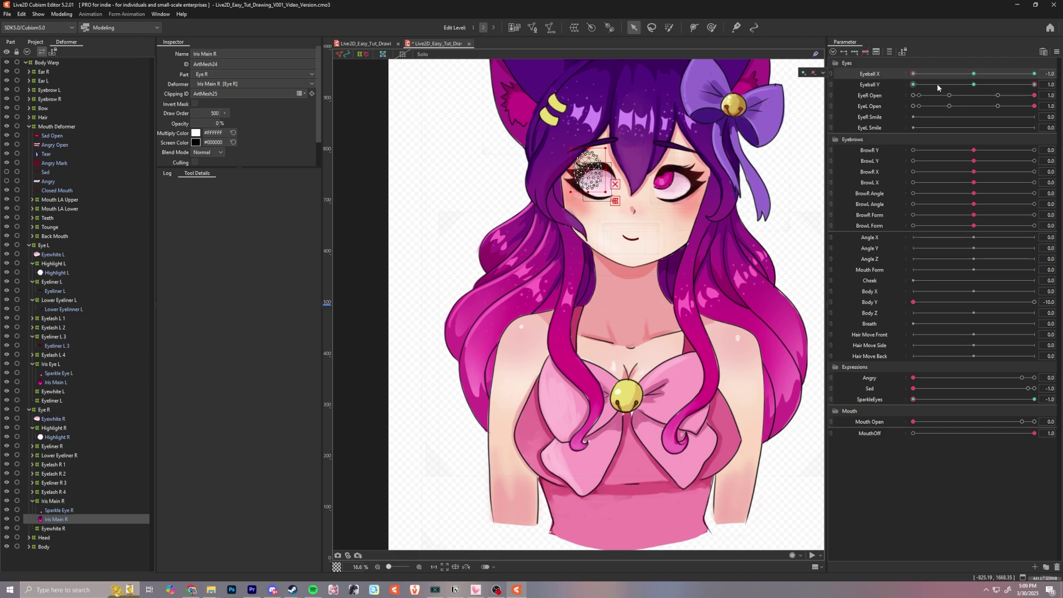
pyautogui.click(913, 84)
pyautogui.click(1034, 73)
pyautogui.click(974, 84)
pyautogui.click(974, 74)
pyautogui.click(57, 382)
pyautogui.click(1034, 84)
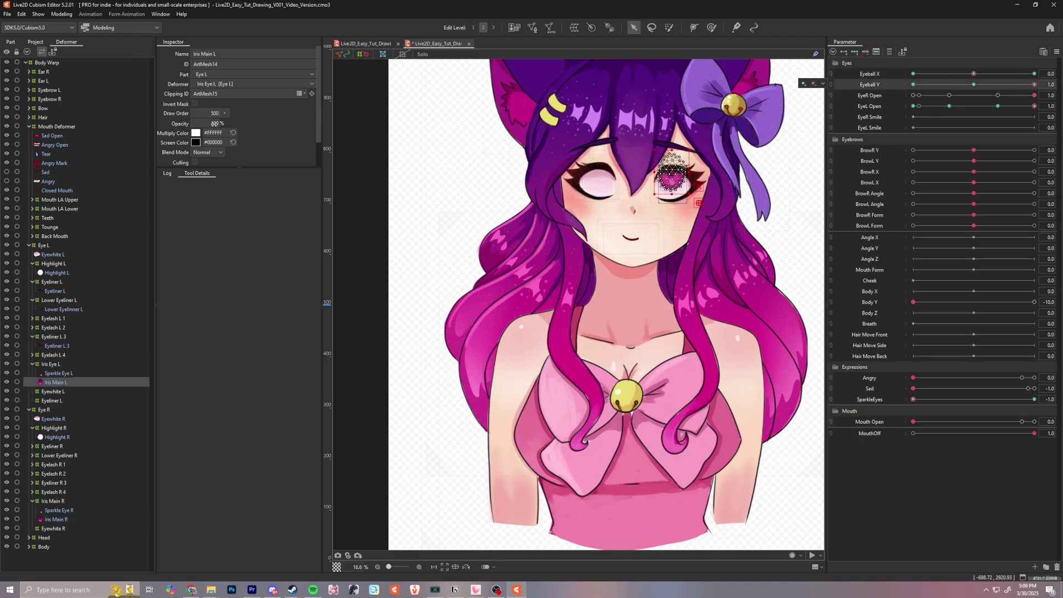
pyautogui.click(913, 74)
pyautogui.write('0')
pyautogui.click(914, 84)
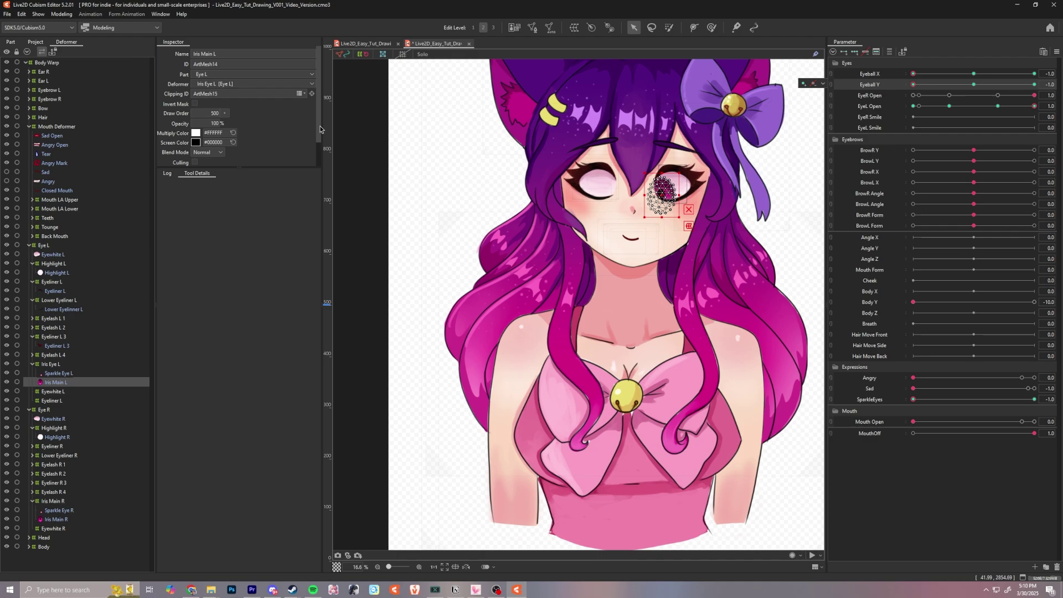
# - Hide the irises at 0% opacity in the remaining Eyeball X/Y keyforms
pyautogui.moveTo(913, 84); pyautogui.dragTo(1036, 76)
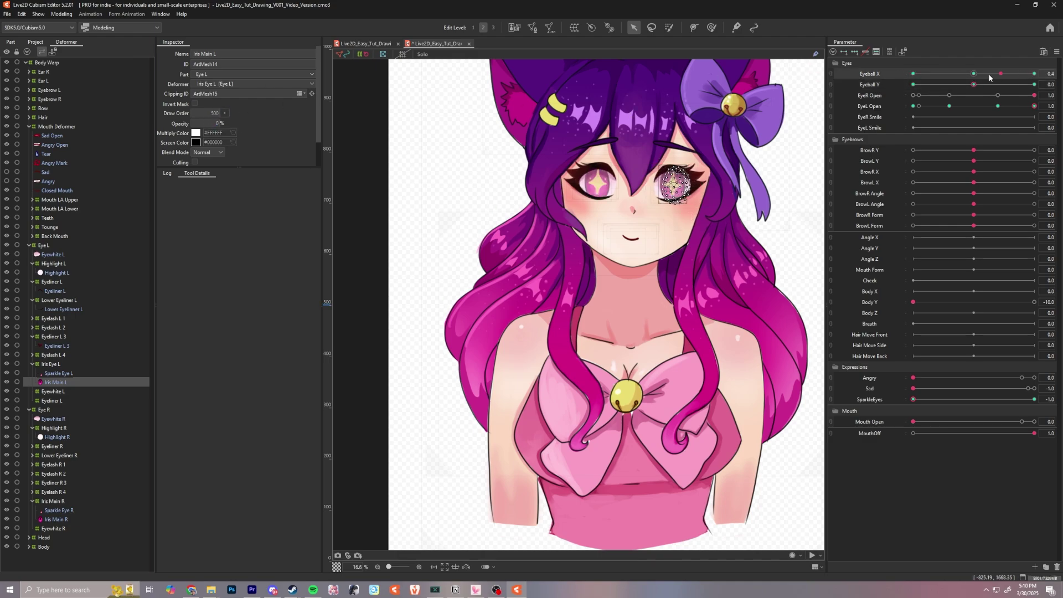
pyautogui.moveTo(990, 78); pyautogui.dragTo(974, 75)
pyautogui.click(974, 85)
pyautogui.click(1034, 74)
pyautogui.click(974, 75)
pyautogui.click(913, 85)
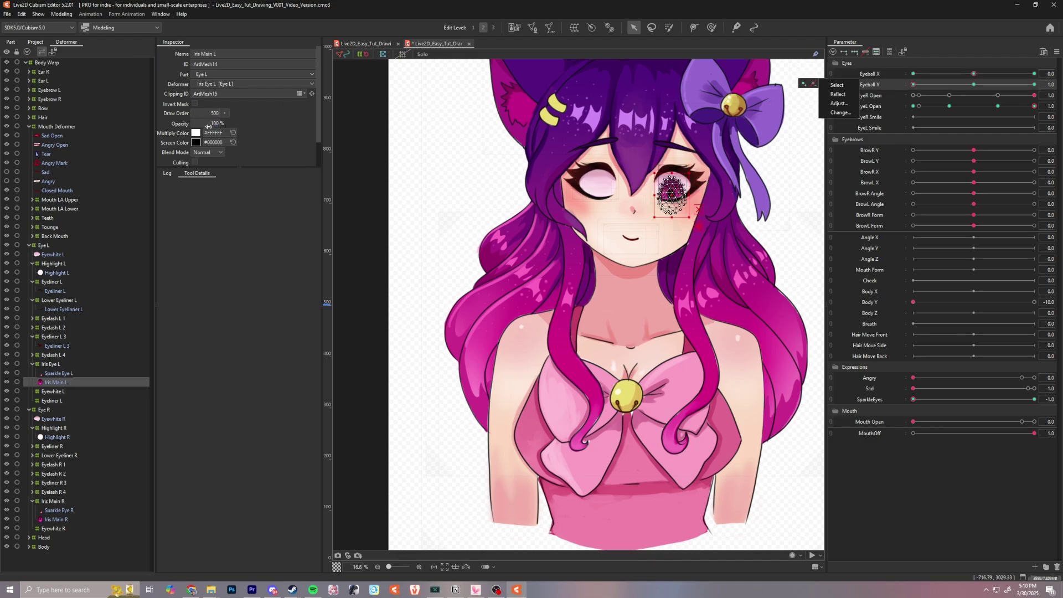
pyautogui.click(208, 126)
pyautogui.write('0')
pyautogui.click(913, 74)
pyautogui.click(1034, 74)
pyautogui.click(215, 124)
pyautogui.write('0')
pyautogui.click(913, 74)
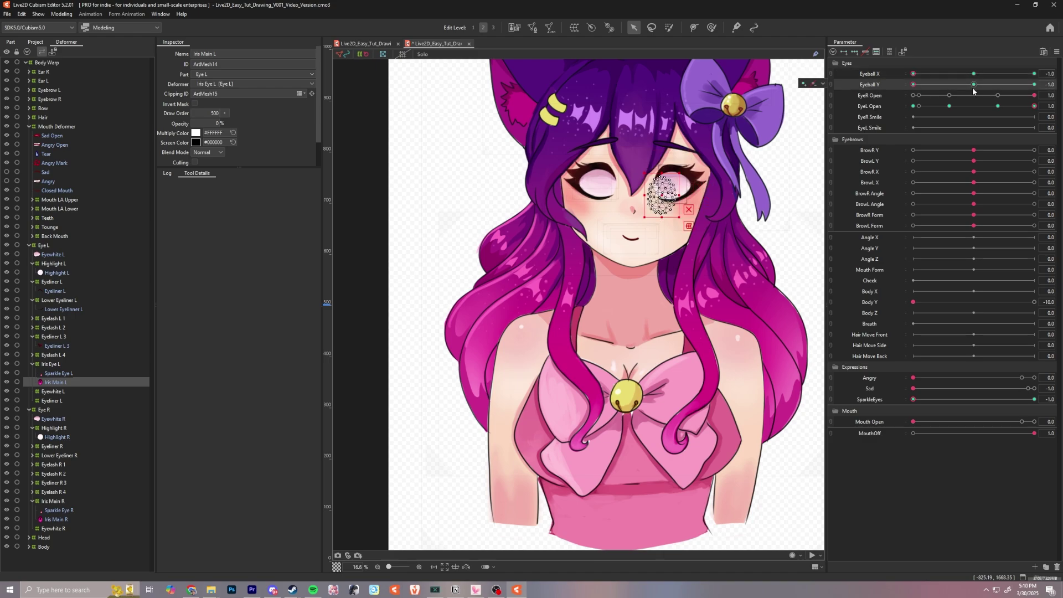
pyautogui.click(1033, 85)
pyautogui.click(974, 74)
pyautogui.click(974, 85)
pyautogui.click(913, 75)
# - Select Sparkle Eye L and R and set their opacity to 100 at the first keyforms
pyautogui.click(81, 373)
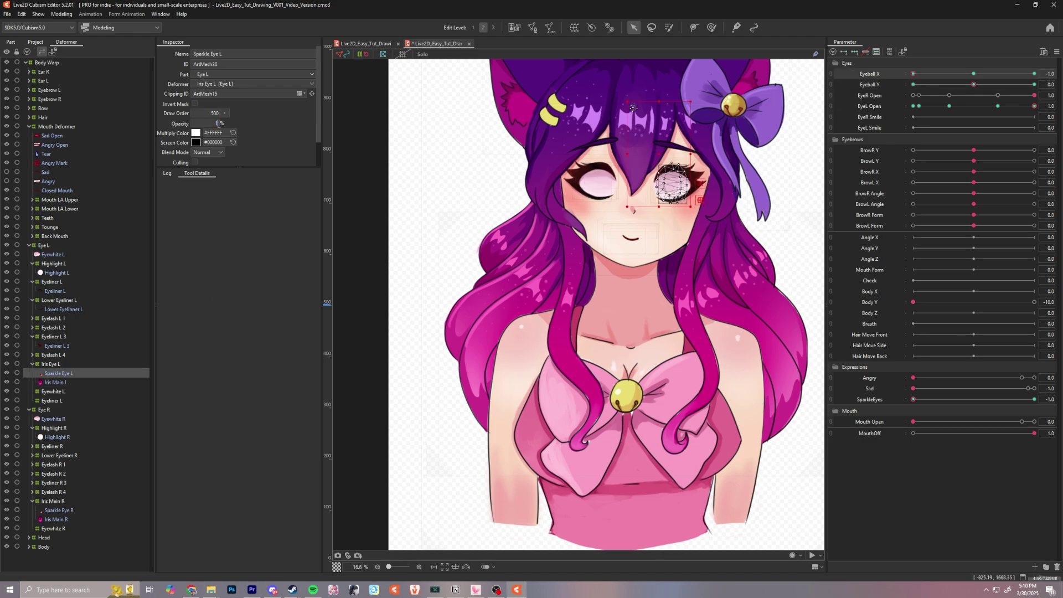
pyautogui.click(974, 74)
pyautogui.click(913, 74)
pyautogui.click(1034, 74)
pyautogui.click(914, 85)
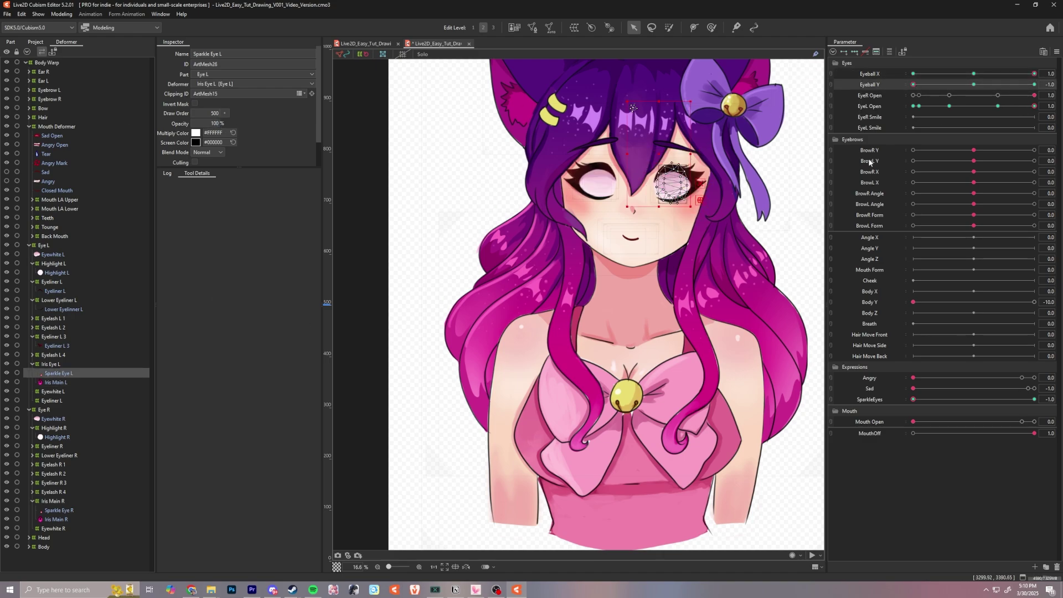
pyautogui.click(974, 74)
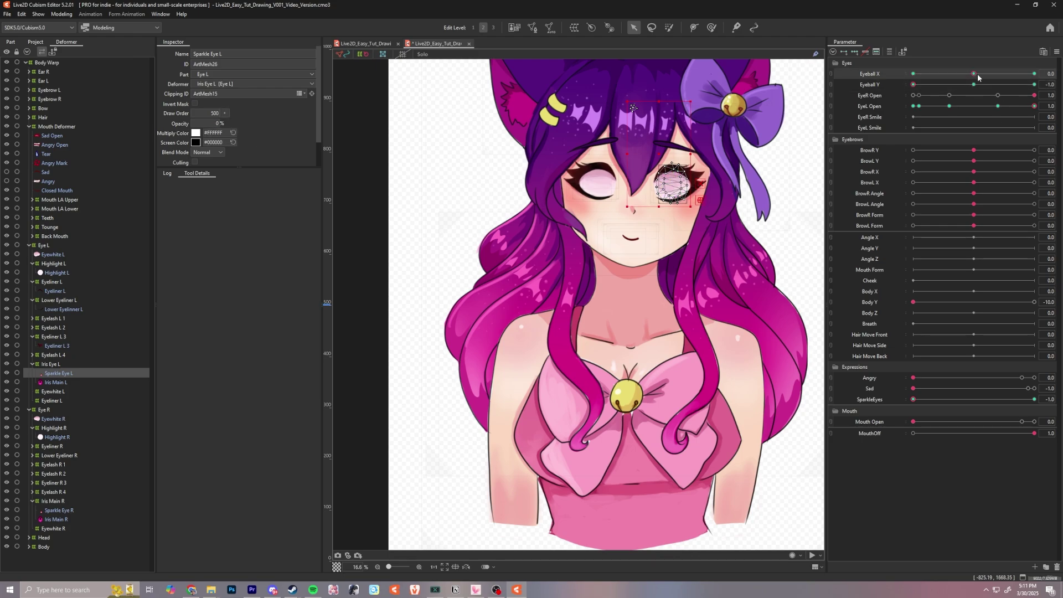
pyautogui.click(974, 85)
pyautogui.click(913, 75)
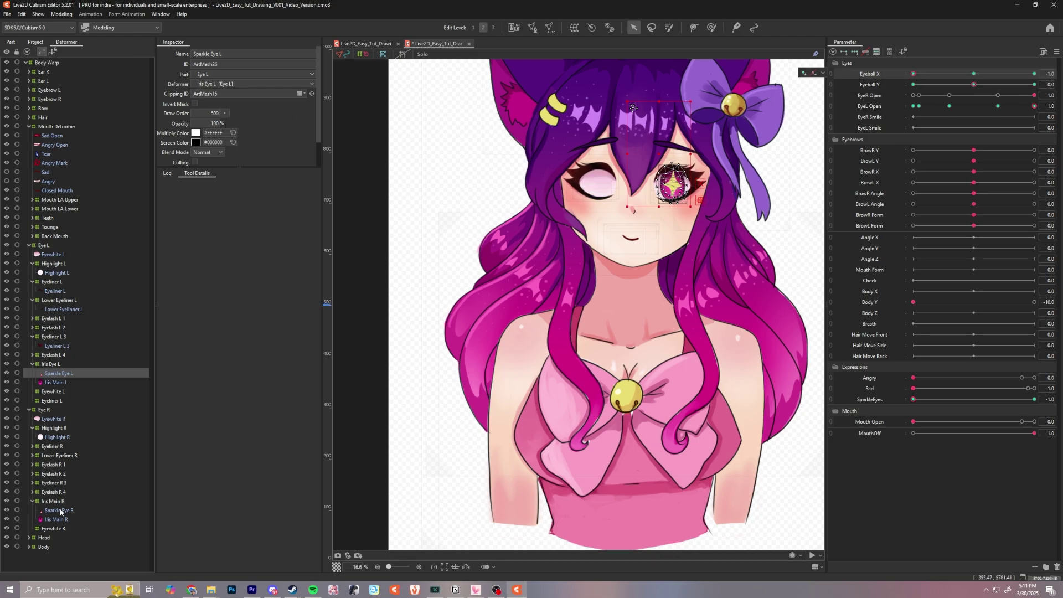
pyautogui.click(60, 510)
pyautogui.click(214, 123)
pyautogui.write('100')
pyautogui.click(1033, 85)
pyautogui.click(60, 373)
pyautogui.click(215, 123)
pyautogui.write('100')
pyautogui.click(912, 84)
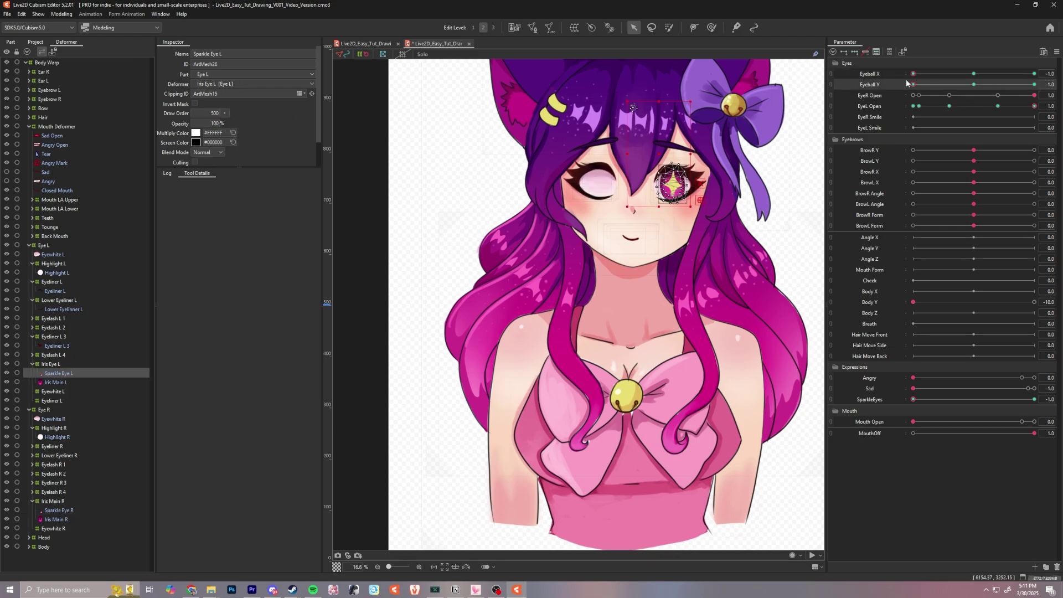
pyautogui.click(60, 510)
pyautogui.click(214, 122)
pyautogui.write('100')
# - Set both sparkle eyes to 100% opacity across the remaining eyeball keyforms
pyautogui.click(974, 74)
pyautogui.click(214, 123)
pyautogui.write('100')
pyautogui.click(1034, 74)
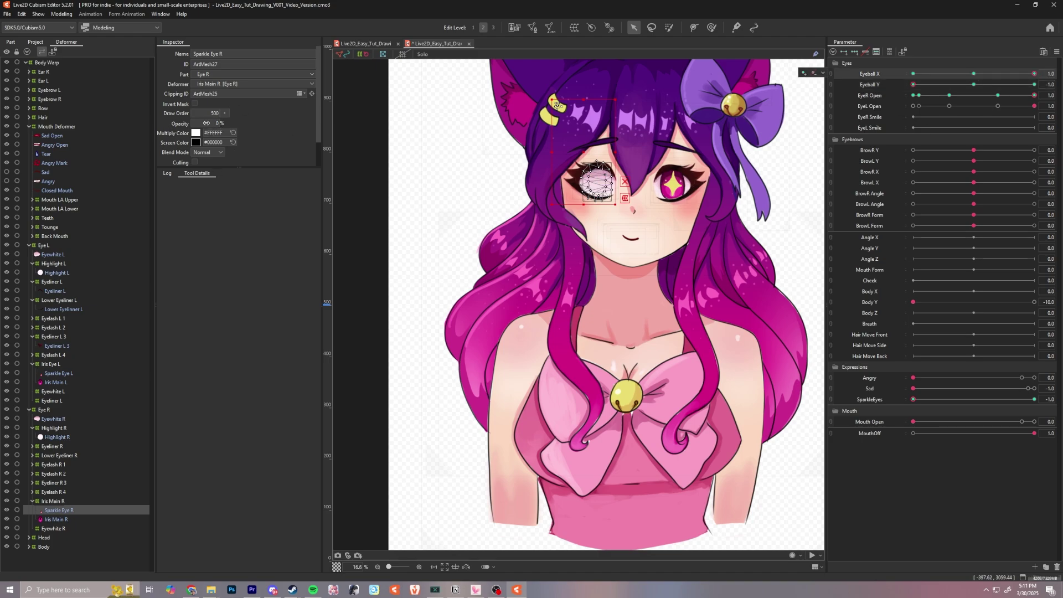
pyautogui.click(214, 123)
pyautogui.write('100')
pyautogui.click(1034, 85)
pyautogui.click(974, 74)
pyautogui.click(213, 123)
pyautogui.write('100')
pyautogui.click(59, 373)
pyautogui.click(215, 123)
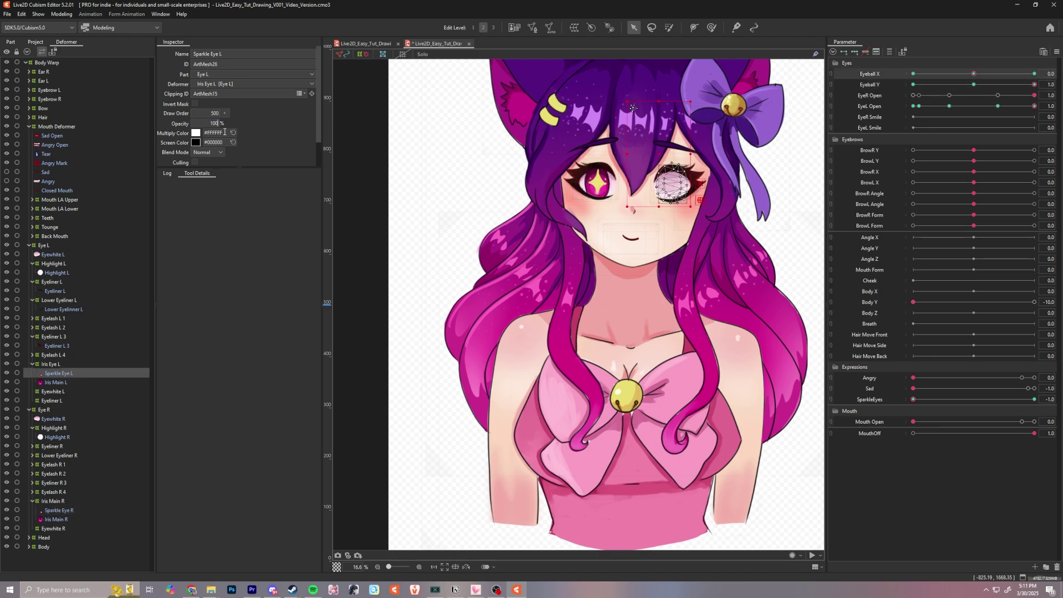
pyautogui.click(913, 74)
pyautogui.click(59, 510)
pyautogui.click(214, 113)
pyautogui.click(214, 123)
pyautogui.write('100')
pyautogui.click(1033, 74)
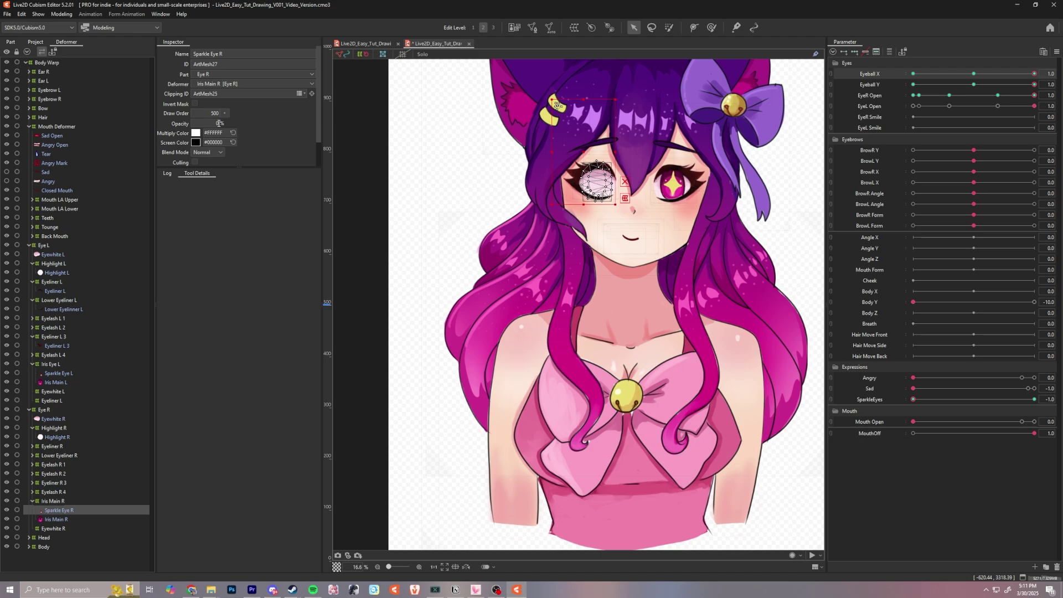
pyautogui.click(219, 124)
pyautogui.write('100')
pyautogui.moveTo(1034, 74); pyautogui.dragTo(937, 76)
pyautogui.click(974, 84)
pyautogui.click(974, 74)
pyautogui.click(1034, 74)
pyautogui.click(218, 124)
# - Confirm 100% opacity for Sparkle Eye R and add Sparkle Eye L to the selection
pyautogui.write('1')
pyautogui.press('Return')
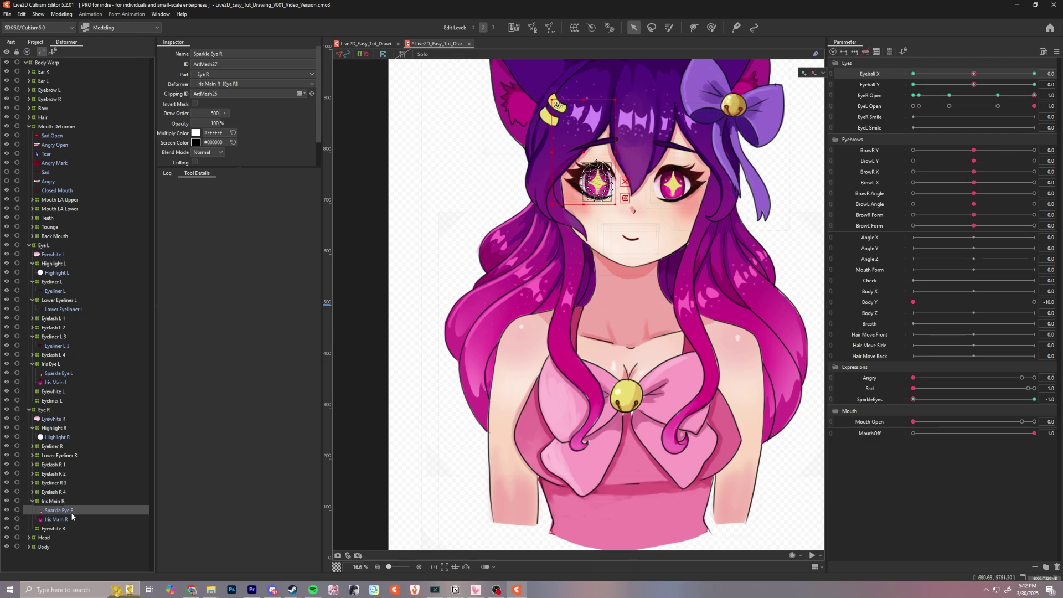
pyautogui.keyDown('ctrl'); pyautogui.click(61, 374); pyautogui.keyUp('ctrl')
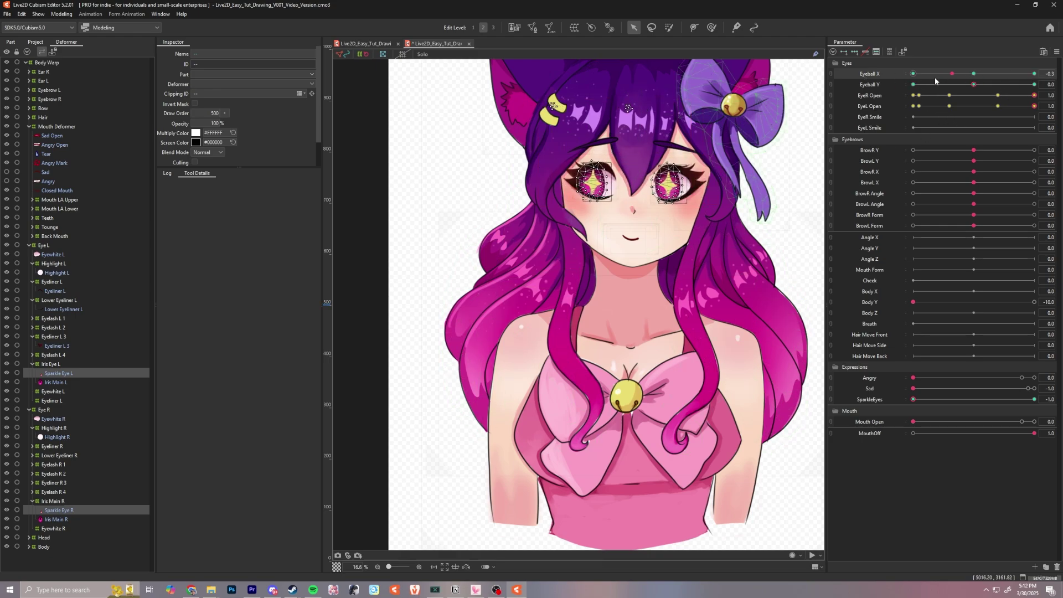
# - Raise the eyes at the look-up Eyeball Y key, then test the look-down key and horizontal movement
pyautogui.click(872, 85)
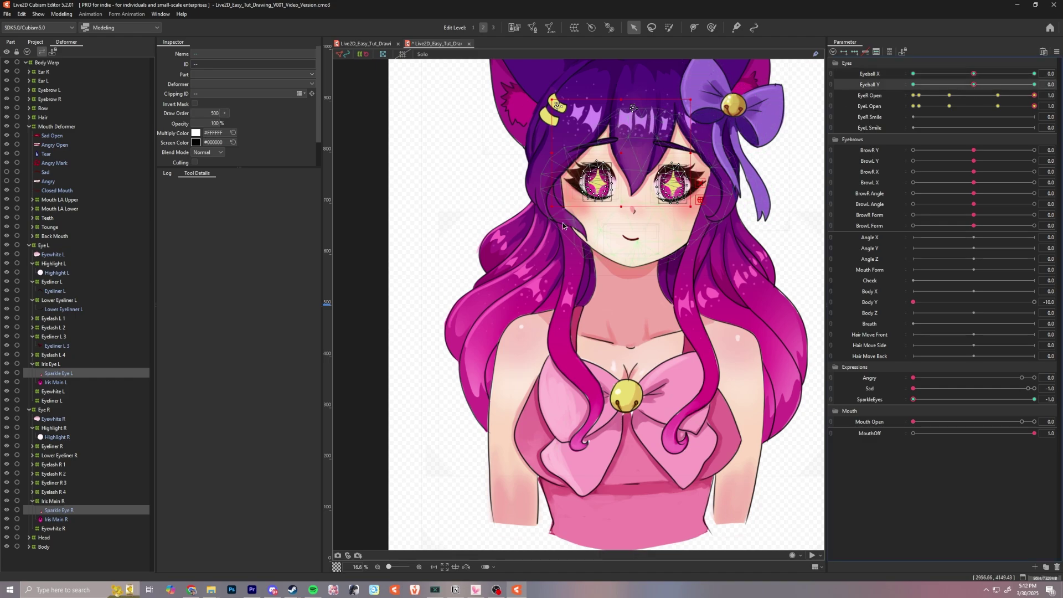
pyautogui.moveTo(620, 154); pyautogui.dragTo(619, 141)
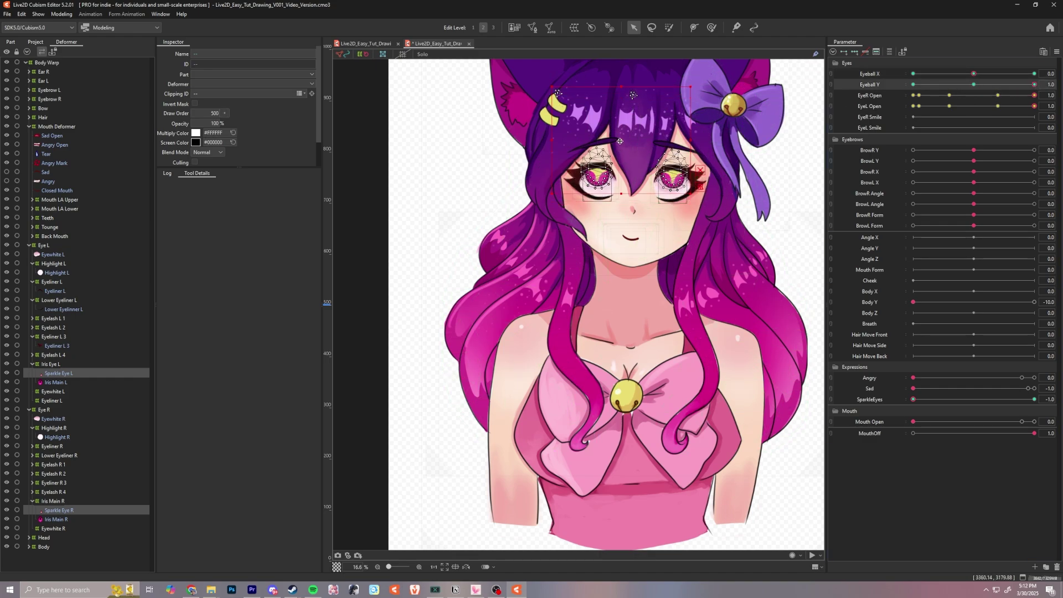
pyautogui.click(913, 84)
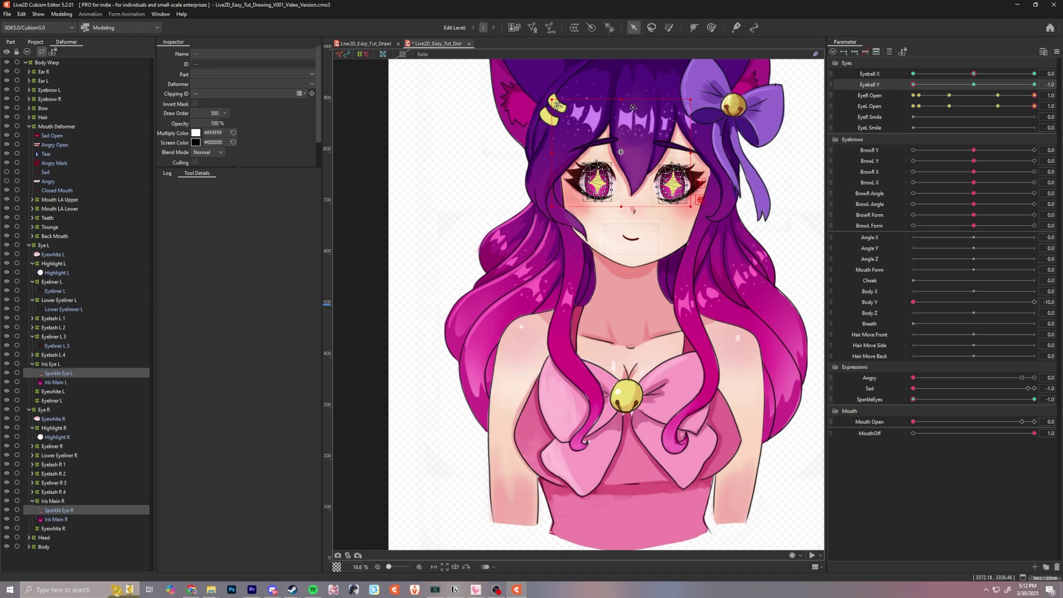
pyautogui.moveTo(1008, 85); pyautogui.dragTo(951, 76)
# - Link Eyeball X and Y into one 2D grid and synthesize its corner keyforms
pyautogui.click(973, 75)
pyautogui.click(974, 85)
pyautogui.click(831, 74)
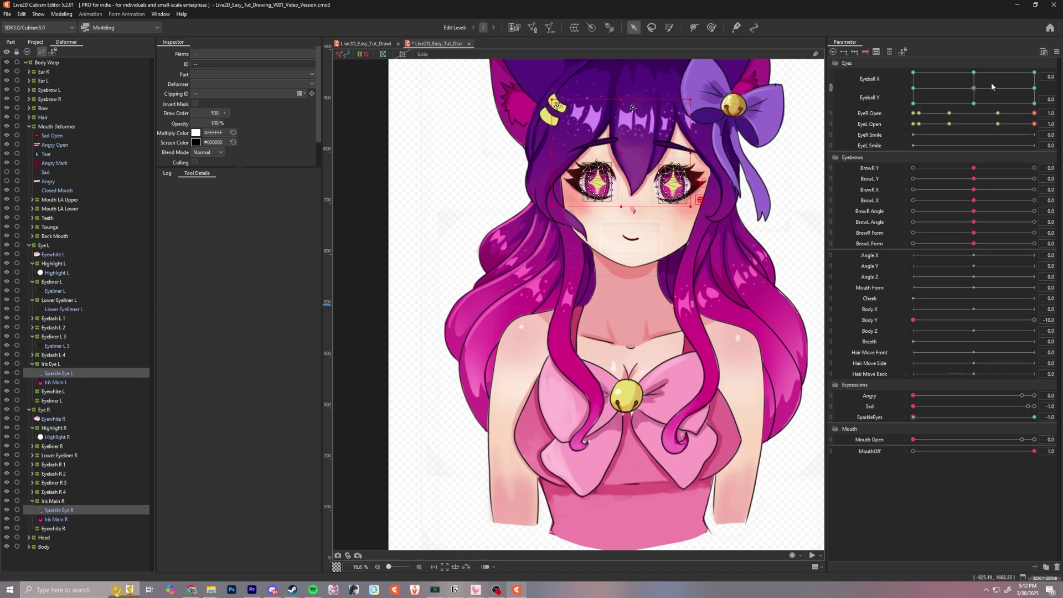
pyautogui.click(1056, 52)
pyautogui.click(986, 124)
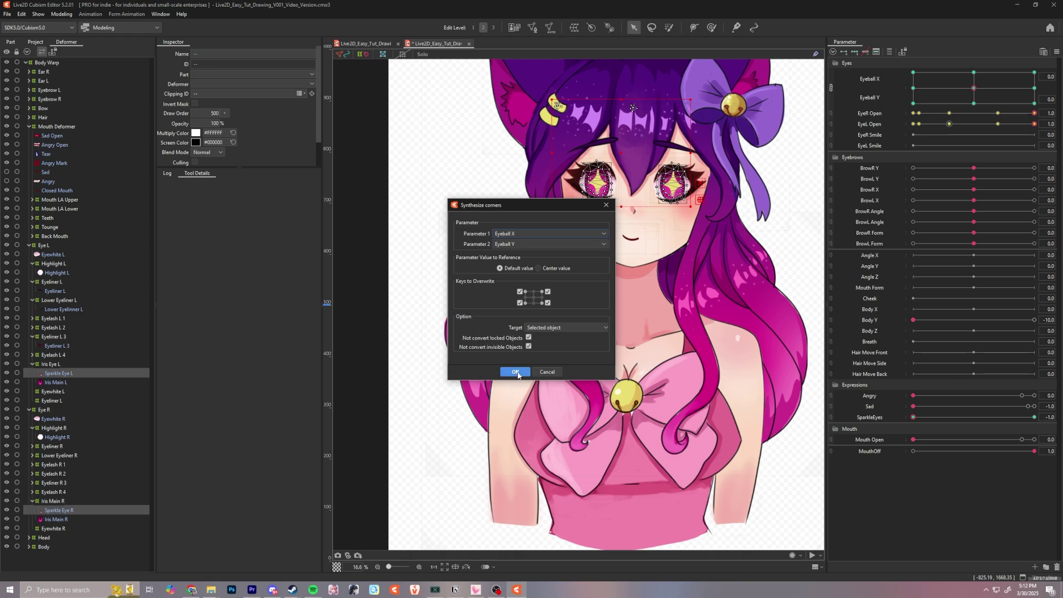
pyautogui.click(515, 372)
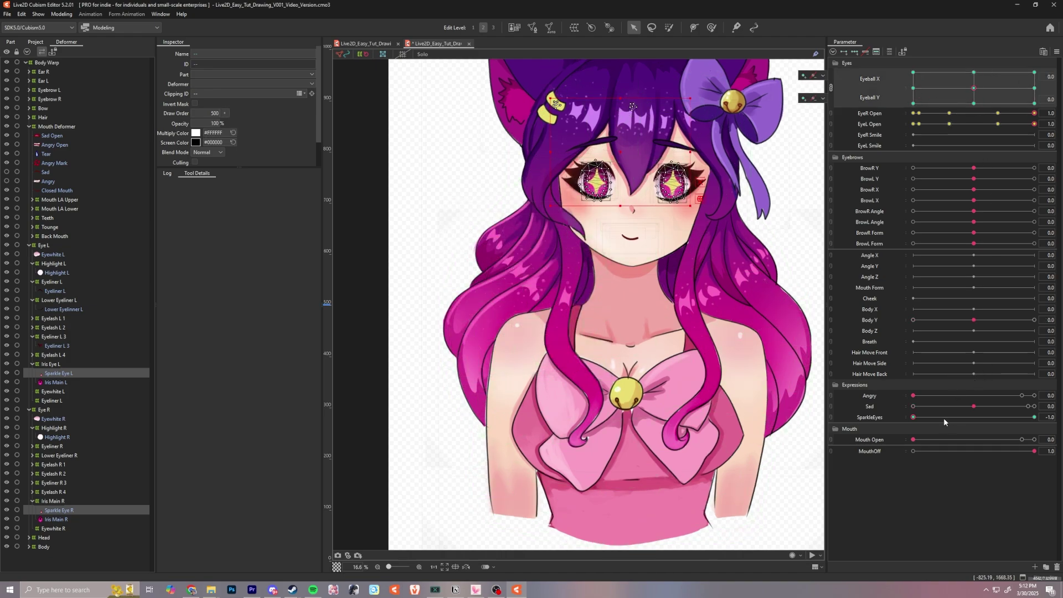
# - Test the irises across the eyeball grid with sparkle eyes toggled, then drag EyeR Open to half-close the right eye
pyautogui.click(1033, 417)
pyautogui.moveTo(974, 89)
pyautogui.mouseDown()
pyautogui.moveTo(906, 104)
pyautogui.moveTo(977, 78)
pyautogui.moveTo(978, 88)
pyautogui.mouseUp()
pyautogui.click(974, 90)
pyautogui.click(975, 89)
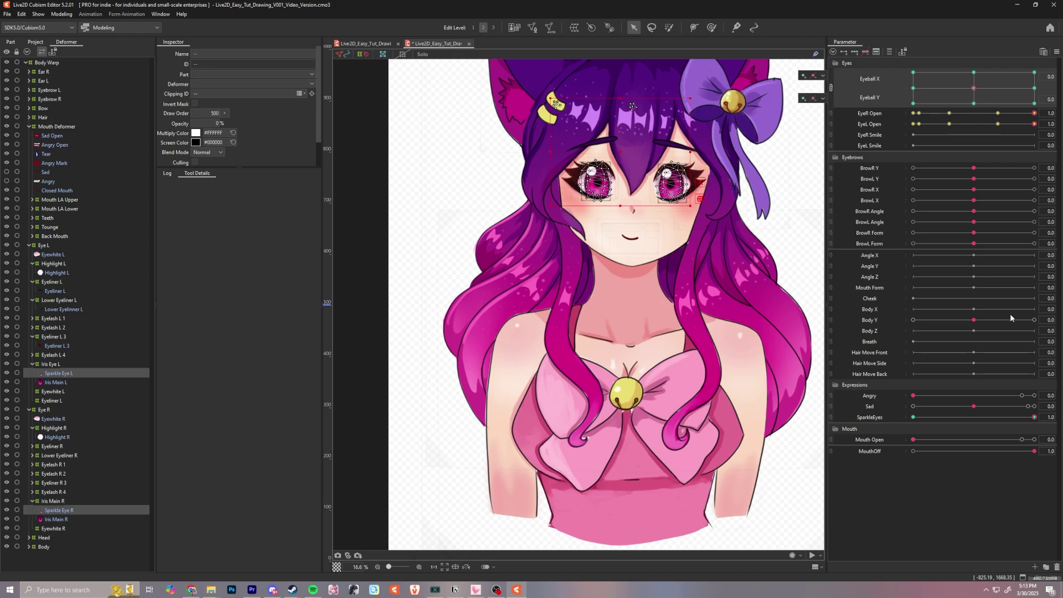
pyautogui.click(915, 418)
pyautogui.moveTo(974, 89)
pyautogui.mouseDown()
pyautogui.moveTo(984, 67)
pyautogui.moveTo(937, 89)
pyautogui.moveTo(973, 88)
pyautogui.mouseUp()
pyautogui.click(876, 115)
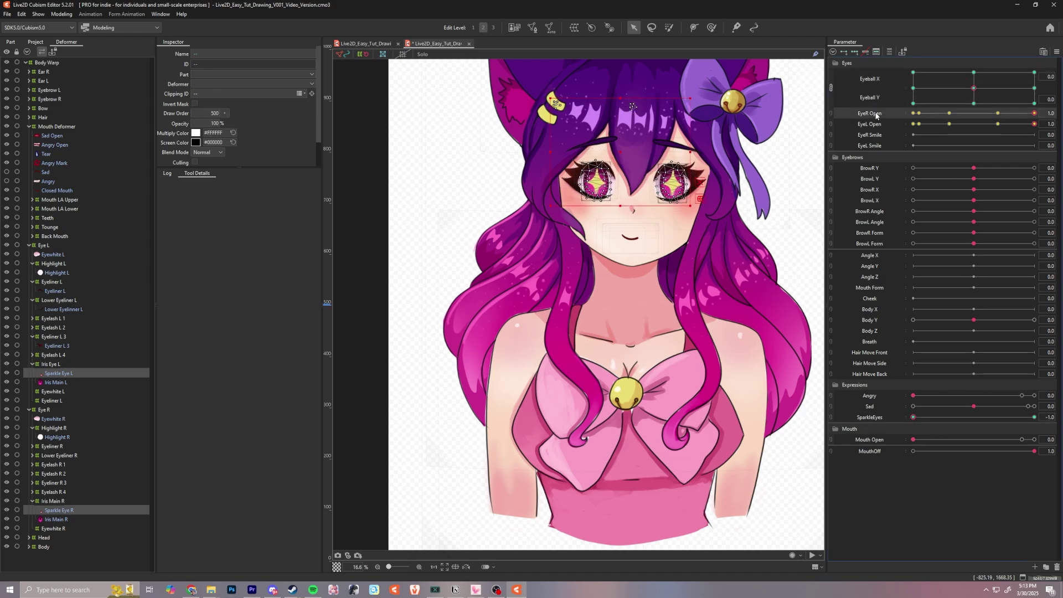
pyautogui.moveTo(914, 115); pyautogui.dragTo(947, 114)
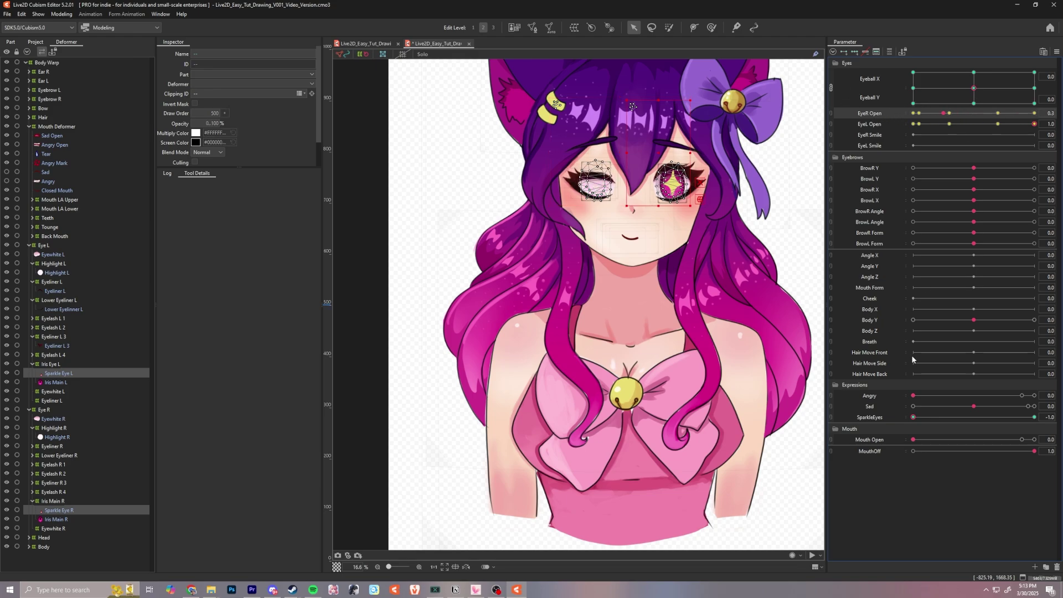
# - Select the SparkleEyes parameter and set both eyes to their EyeOpen 0.7 key
pyautogui.click(880, 421)
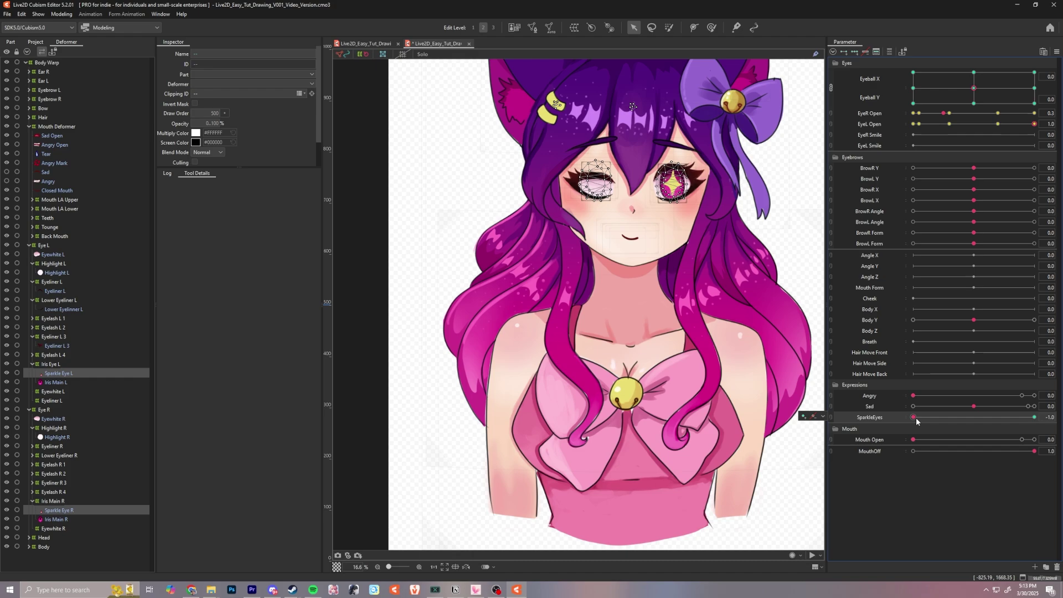
pyautogui.click(915, 419)
pyautogui.click(1034, 113)
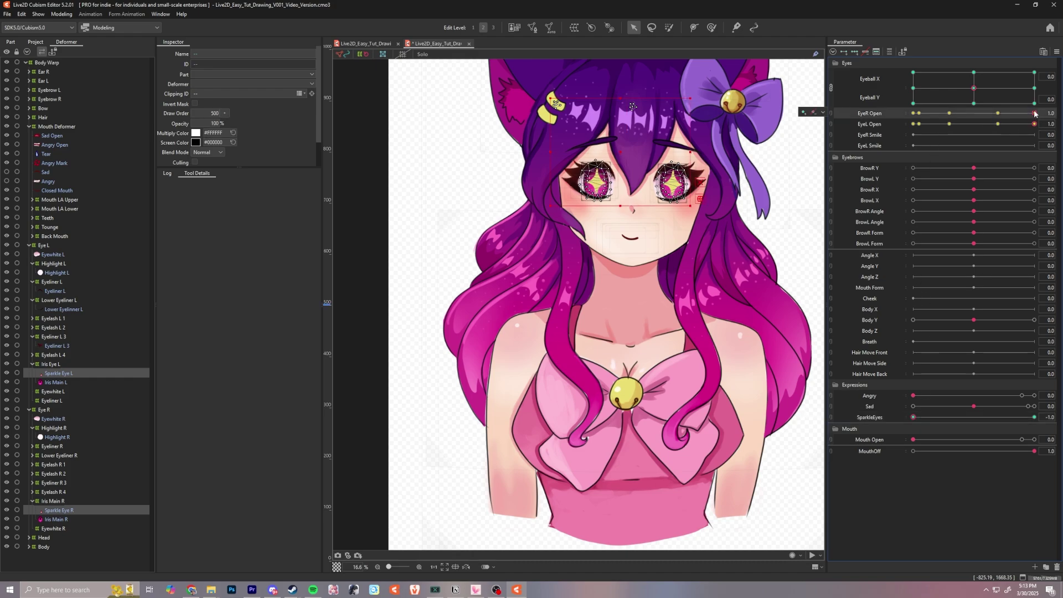
pyautogui.click(997, 114)
pyautogui.click(998, 124)
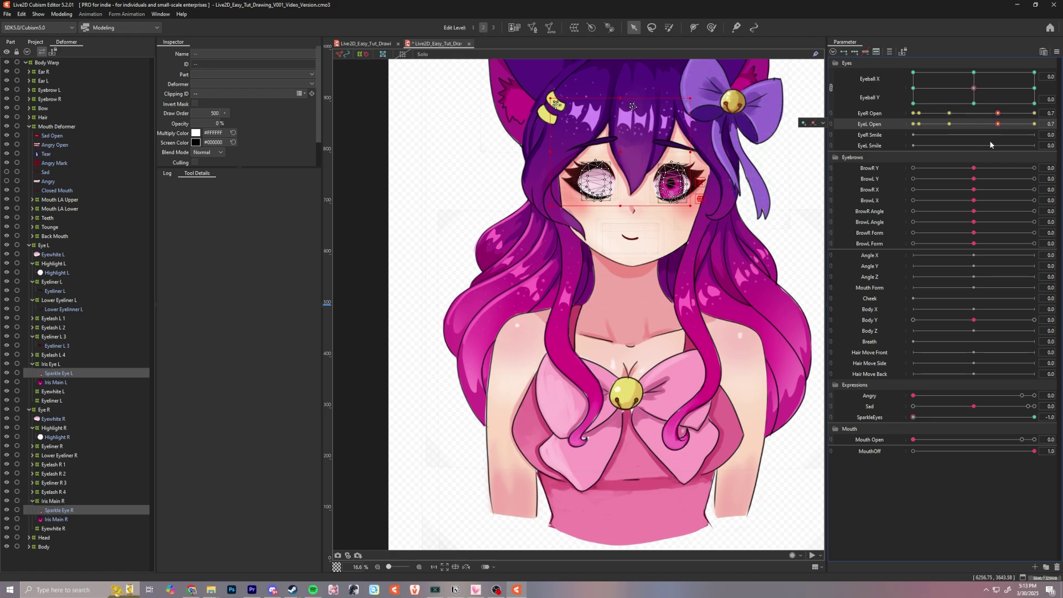
# - At the 0.7 key, hide Iris Main L and set Sparkle Eye L opacity to 100%
pyautogui.click(823, 122)
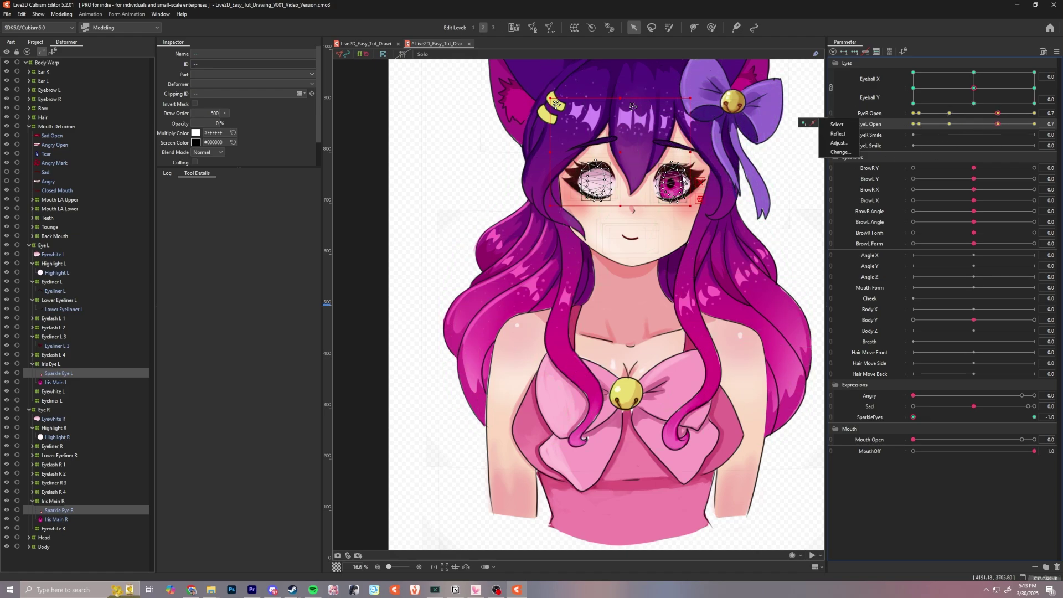
pyautogui.click(75, 382)
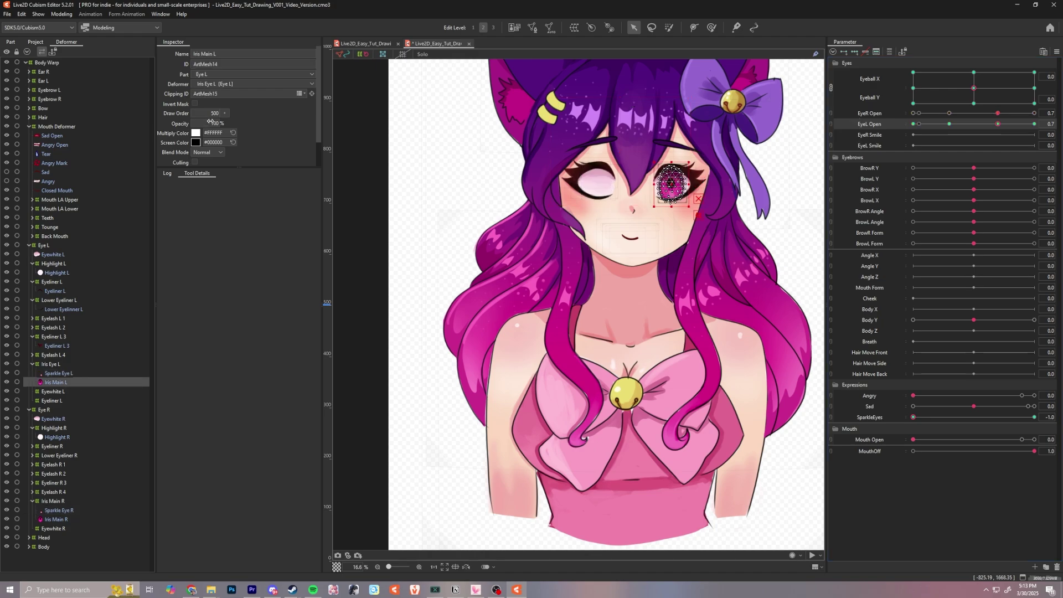
pyautogui.press('Return')
pyautogui.click(62, 509)
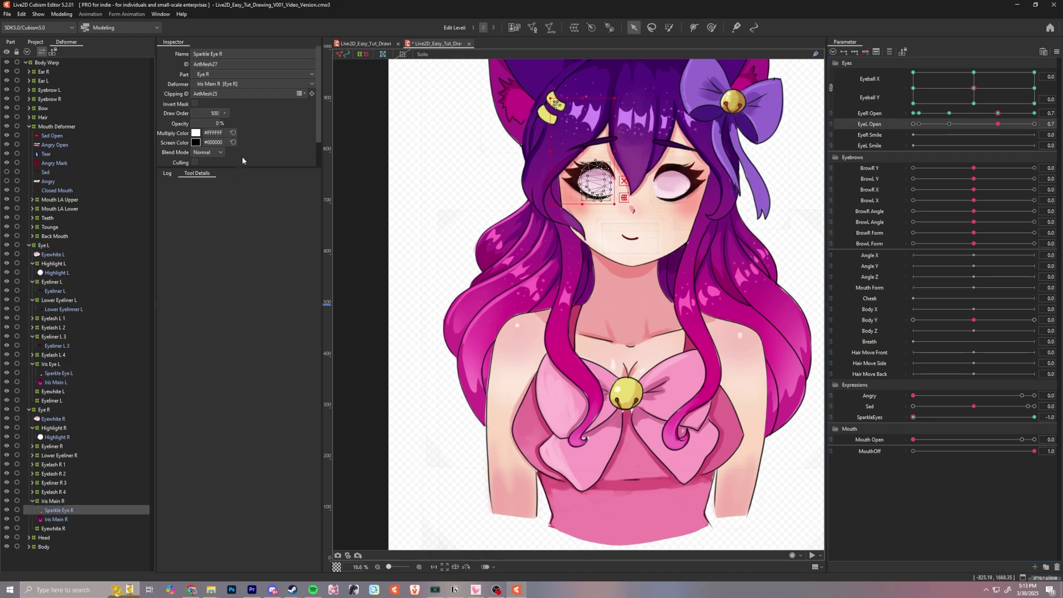
pyautogui.click(67, 374)
pyautogui.click(224, 127)
pyautogui.write('100')
pyautogui.press('Return')
# - Move both eyes to the EyeOpen 0.3 key and set sparkle opacity to 100%
pyautogui.click(949, 114)
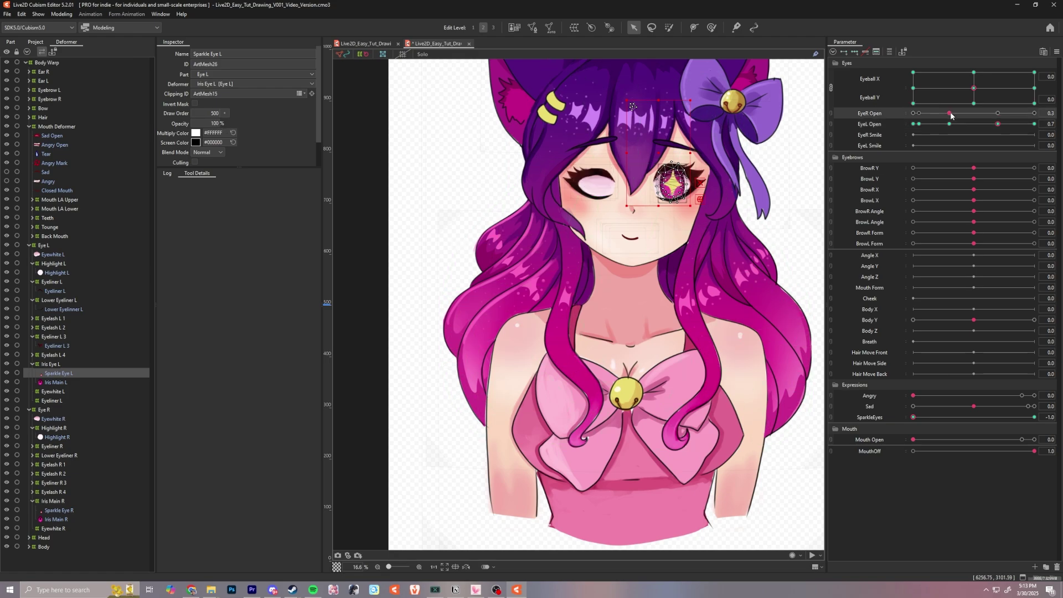
pyautogui.click(949, 124)
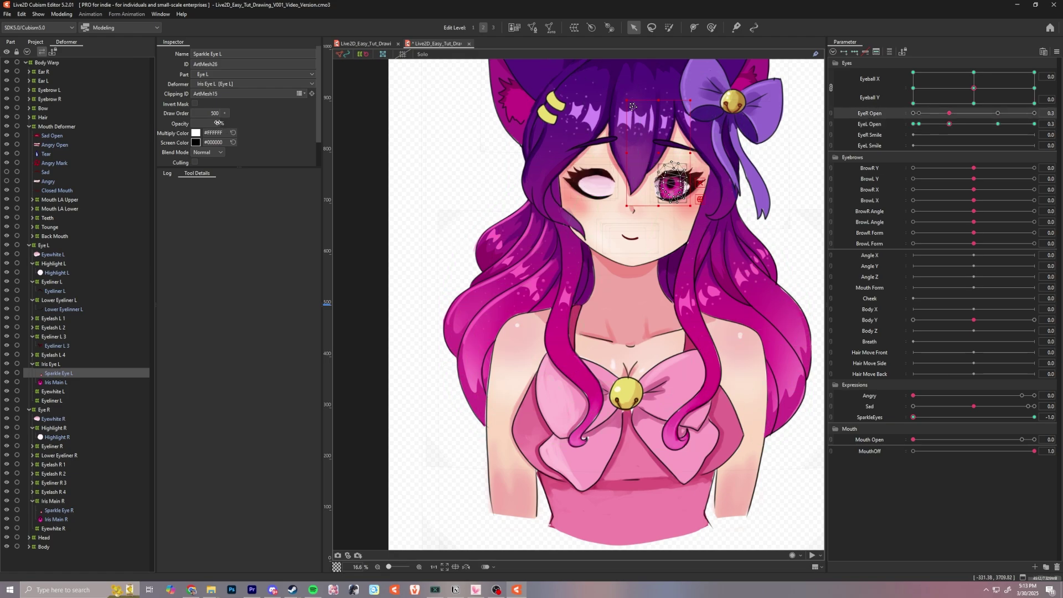
pyautogui.write('100')
pyautogui.press('Return')
# - Close both eyes to the 0.1 key and set the right sparkle's opacity to 100%
pyautogui.click(59, 510)
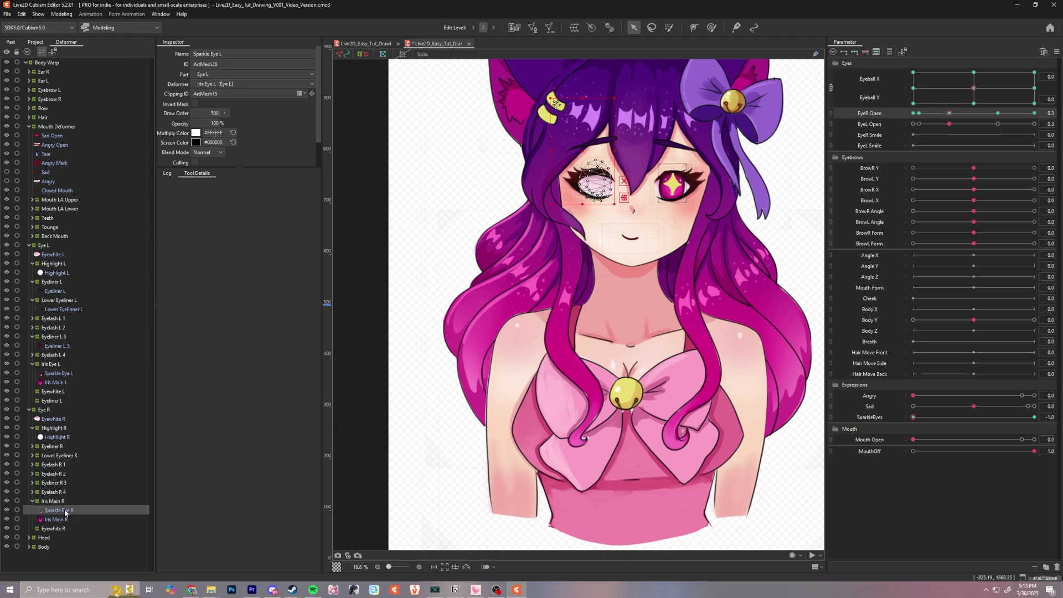
pyautogui.click(61, 519)
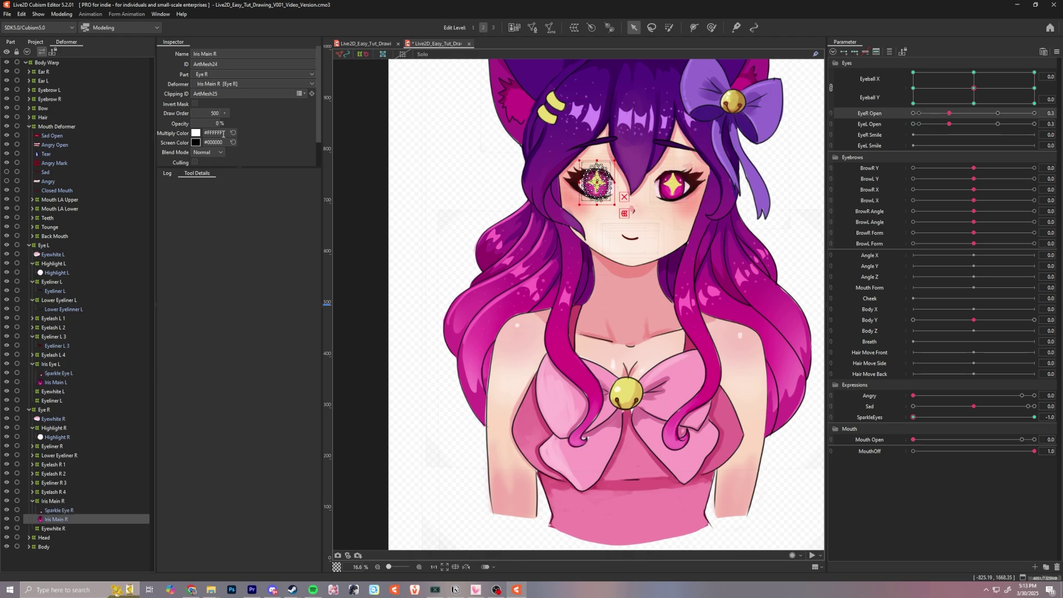
pyautogui.click(62, 382)
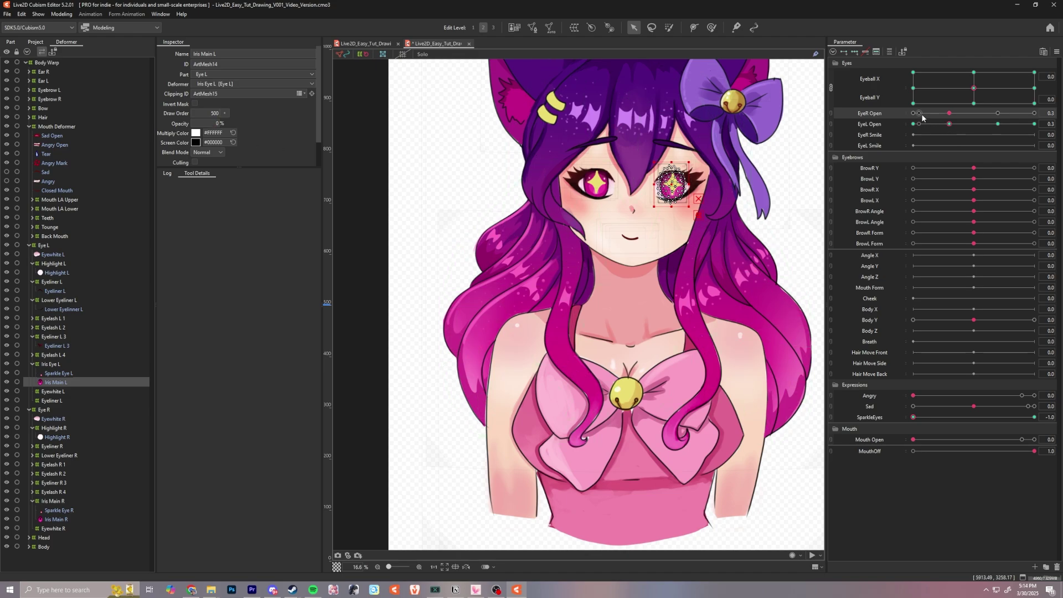
pyautogui.click(919, 124)
pyautogui.click(68, 509)
pyautogui.click(217, 124)
pyautogui.write('1')
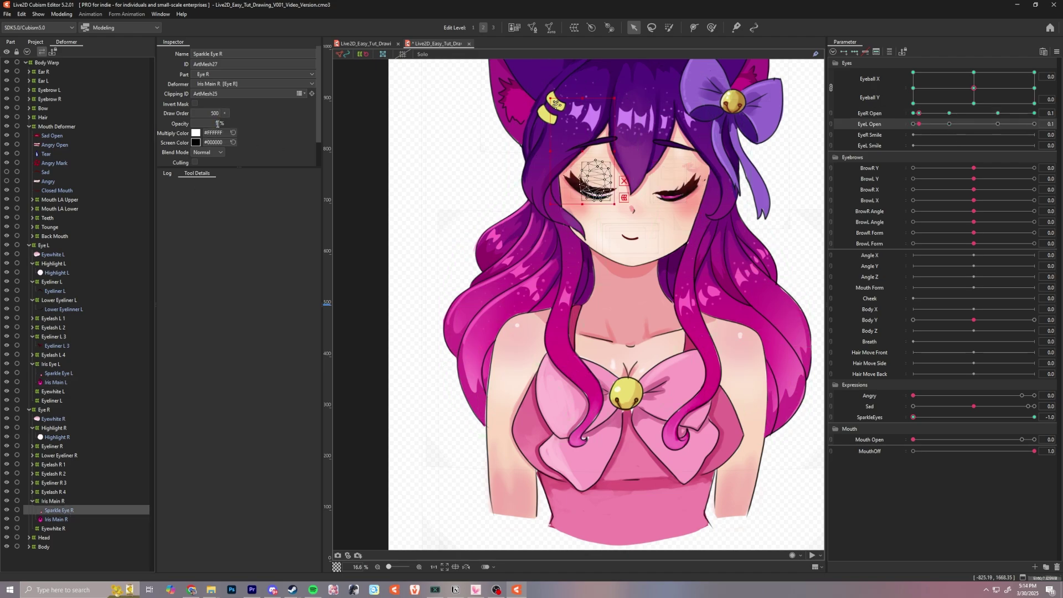
pyautogui.write('00')
pyautogui.press('Return')
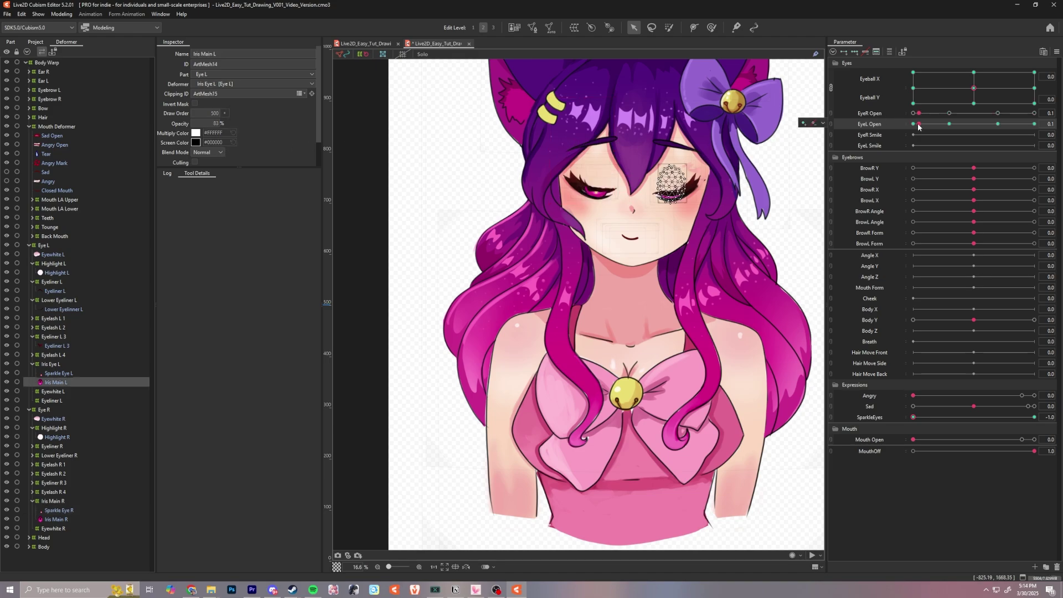
# - Add a key at EyeL Open 0.1, hiding Iris Main L at 0% and showing Sparkle Eye L at 100%
pyautogui.click(804, 123)
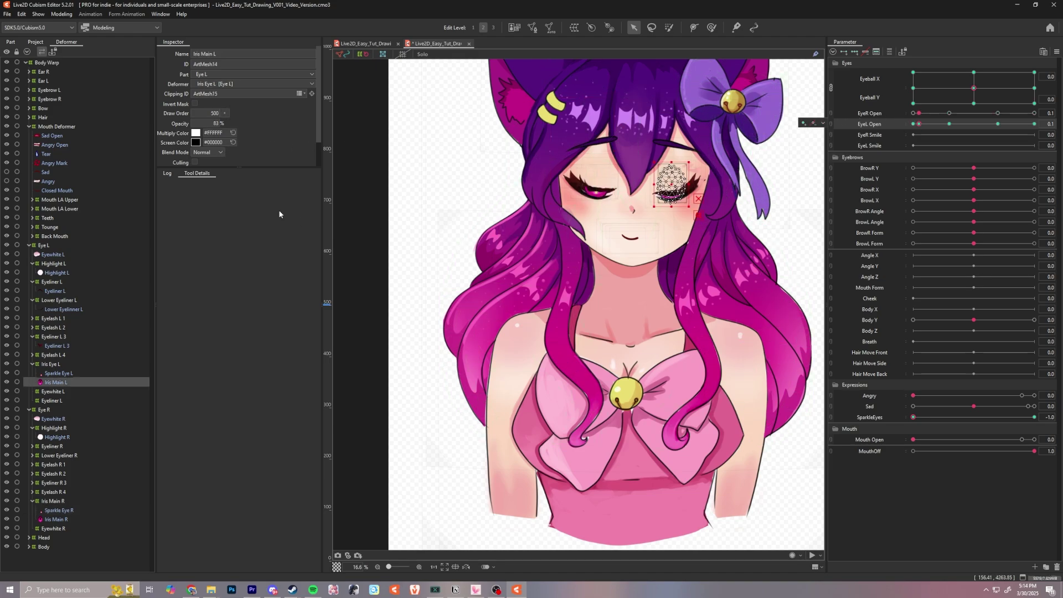
pyautogui.click(214, 123)
pyautogui.press('Return')
pyautogui.click(100, 374)
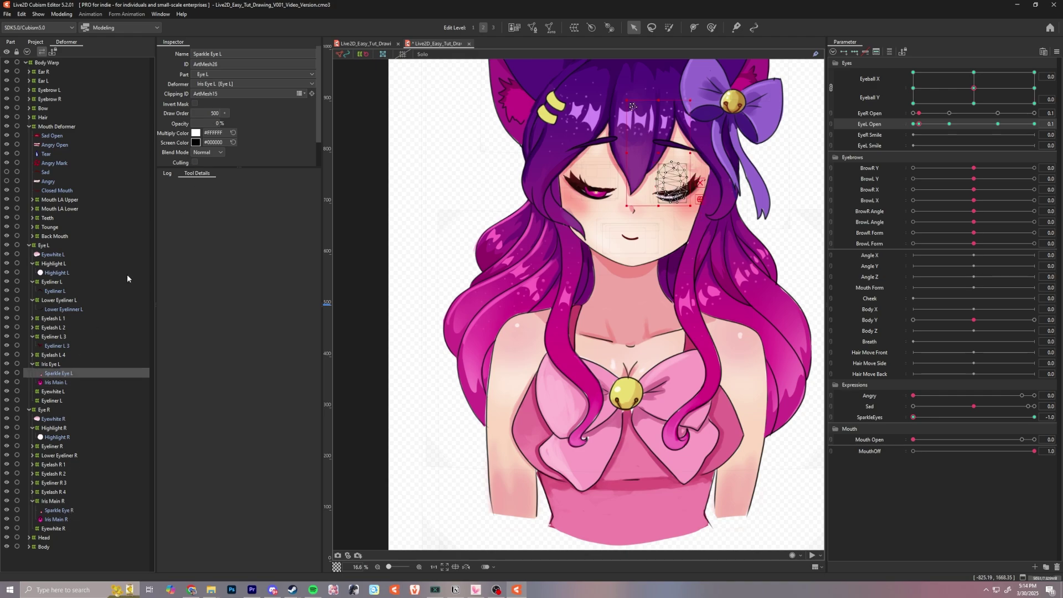
pyautogui.click(216, 126)
pyautogui.write('100')
pyautogui.press('Return')
# - Close and reopen both eyes to preview the sparkle-eye blink
pyautogui.click(913, 114)
pyautogui.click(913, 124)
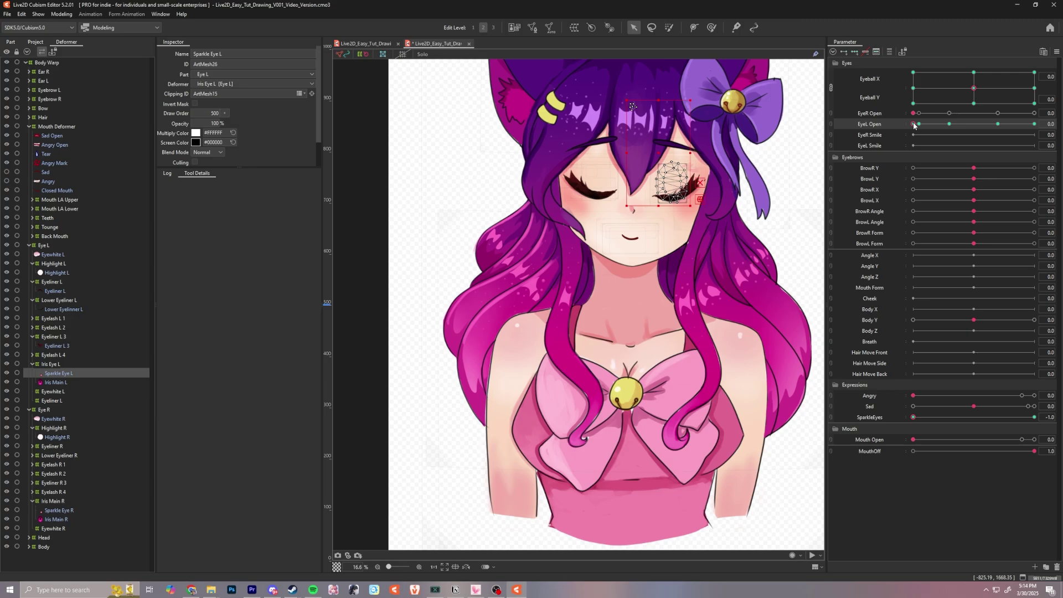
pyautogui.click(1034, 114)
pyautogui.moveTo(1034, 124); pyautogui.dragTo(893, 125)
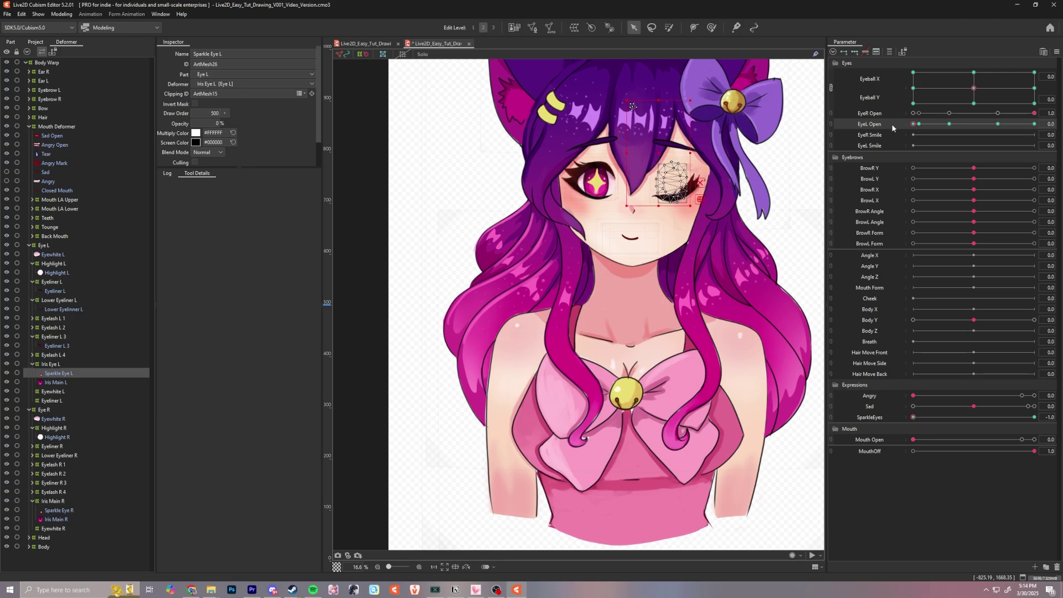
pyautogui.click(1034, 124)
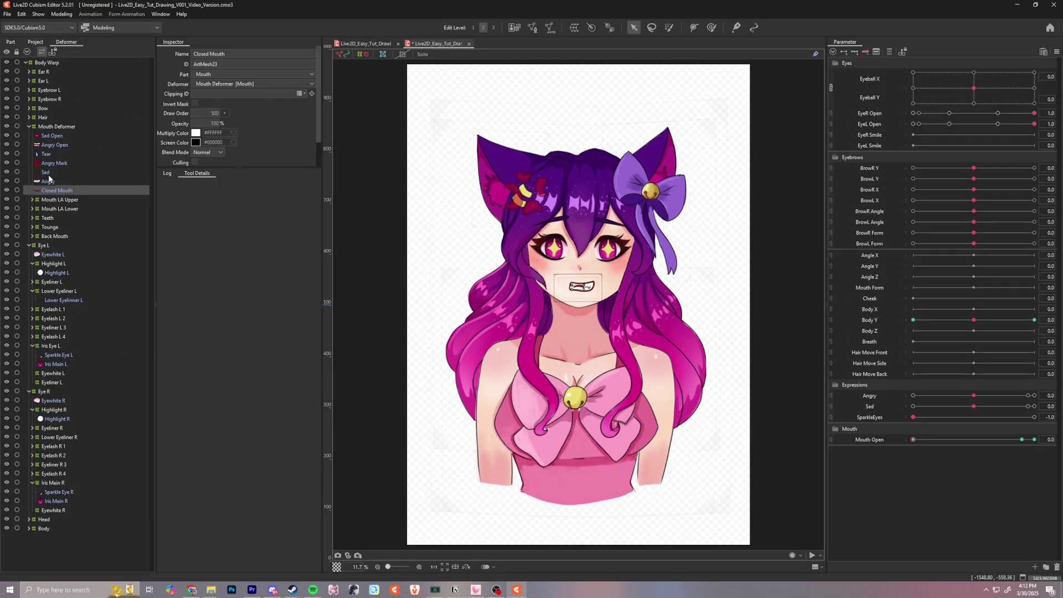
# - Hide the Angry gritted-teeth mouth and make the Sad mouth art visible
pyautogui.click(34, 182)
pyautogui.click(7, 183)
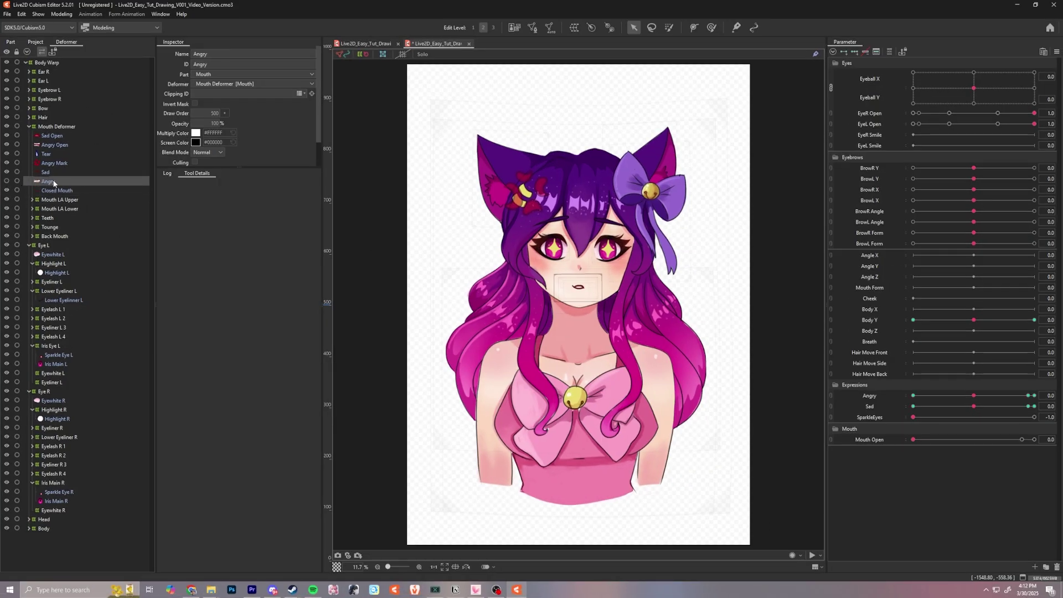
pyautogui.click(34, 172)
pyautogui.click(7, 172)
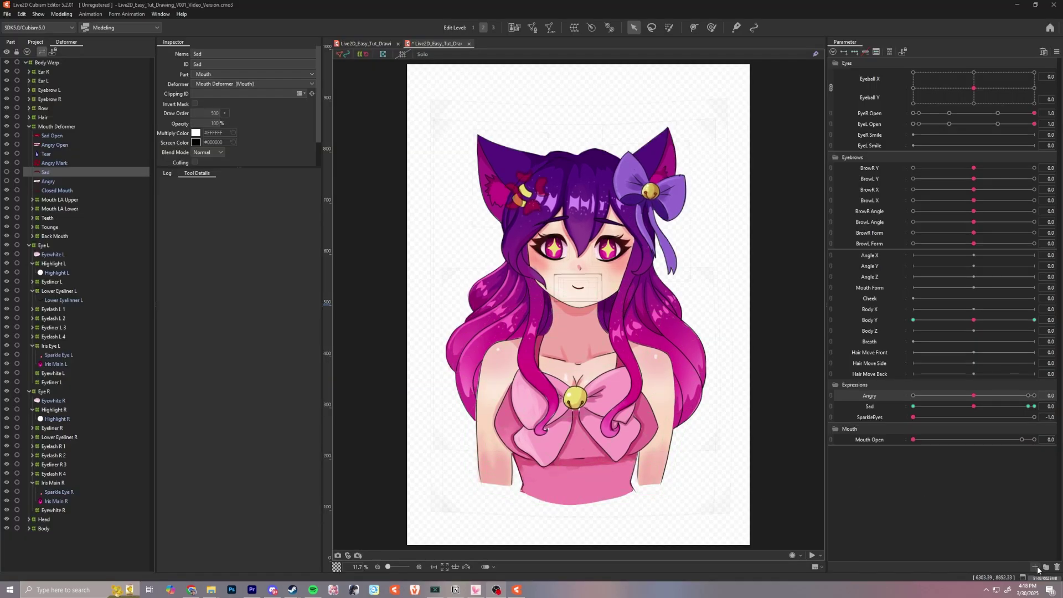
# - Start a new parameter named 'An', then cancel it
pyautogui.click(1035, 568)
pyautogui.write('An')
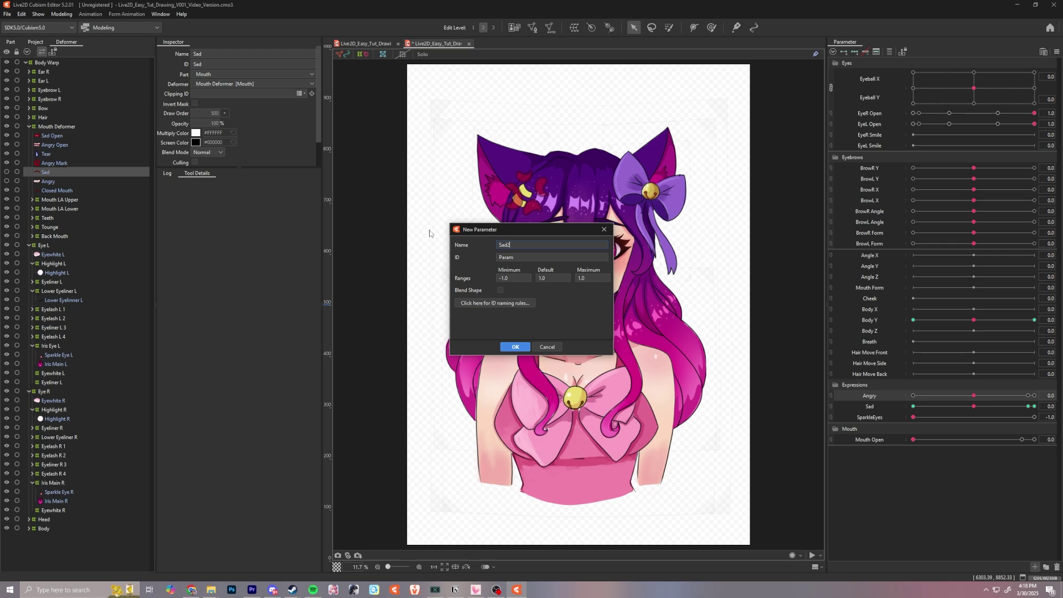
pyautogui.press('Tab')
pyautogui.click(547, 347)
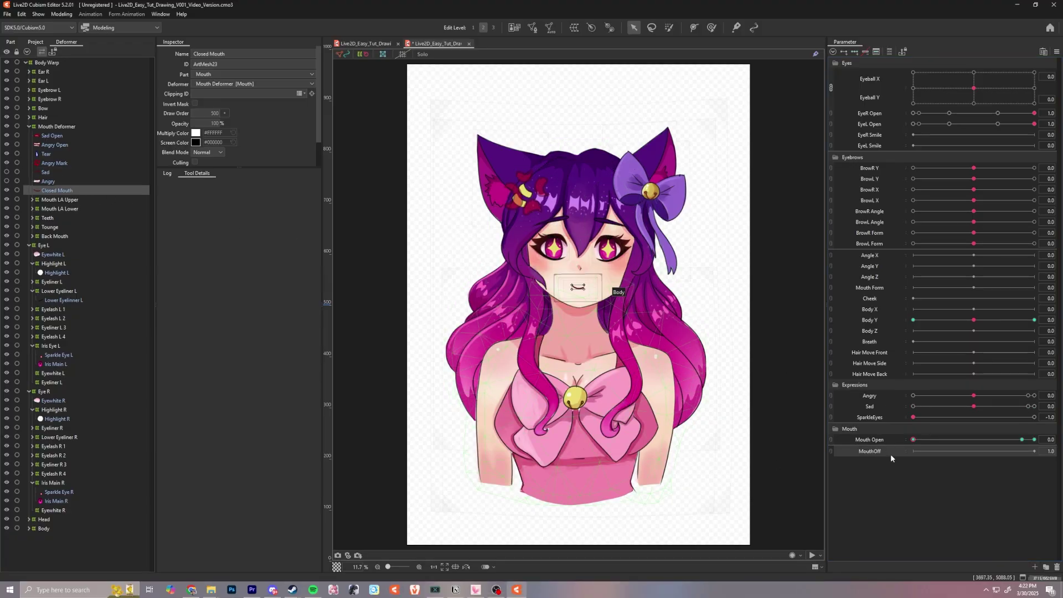
# - Add keys to MouthOff and preview Body Y, setting it to its -10 key
pyautogui.click(844, 53)
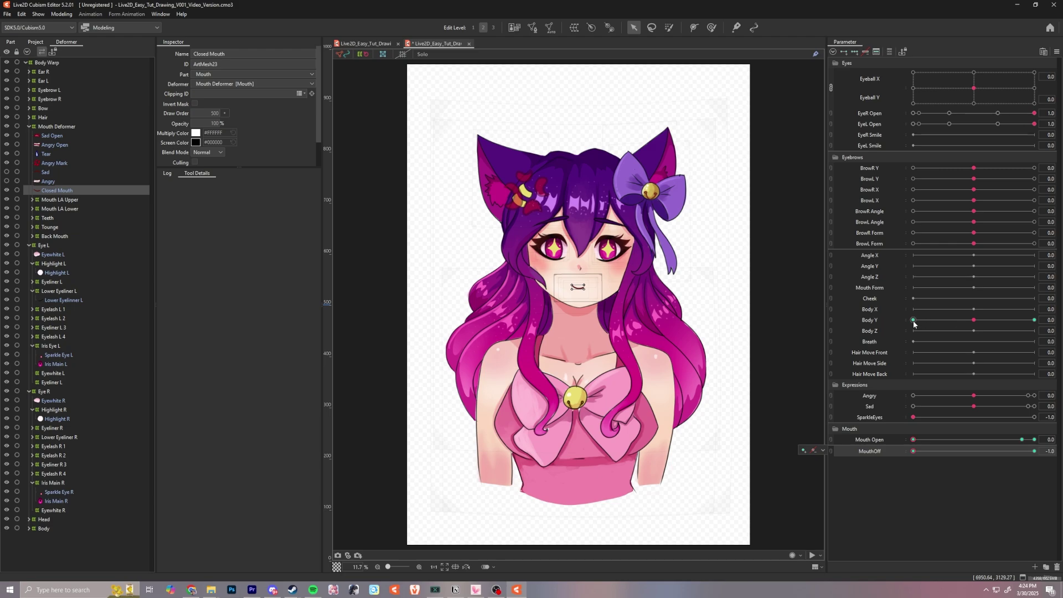
pyautogui.moveTo(974, 320); pyautogui.dragTo(984, 321)
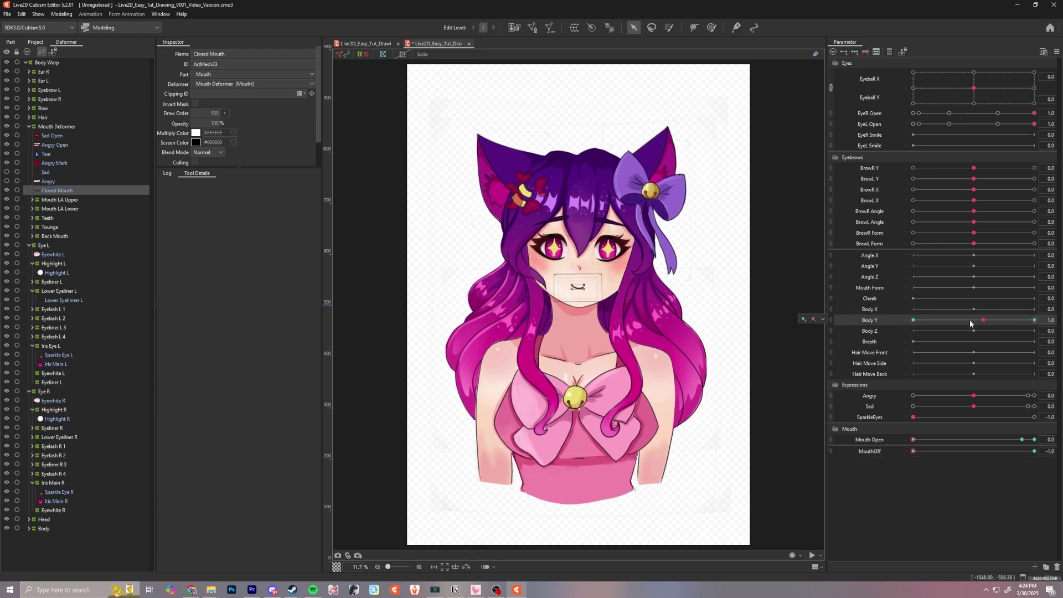
pyautogui.click(915, 323)
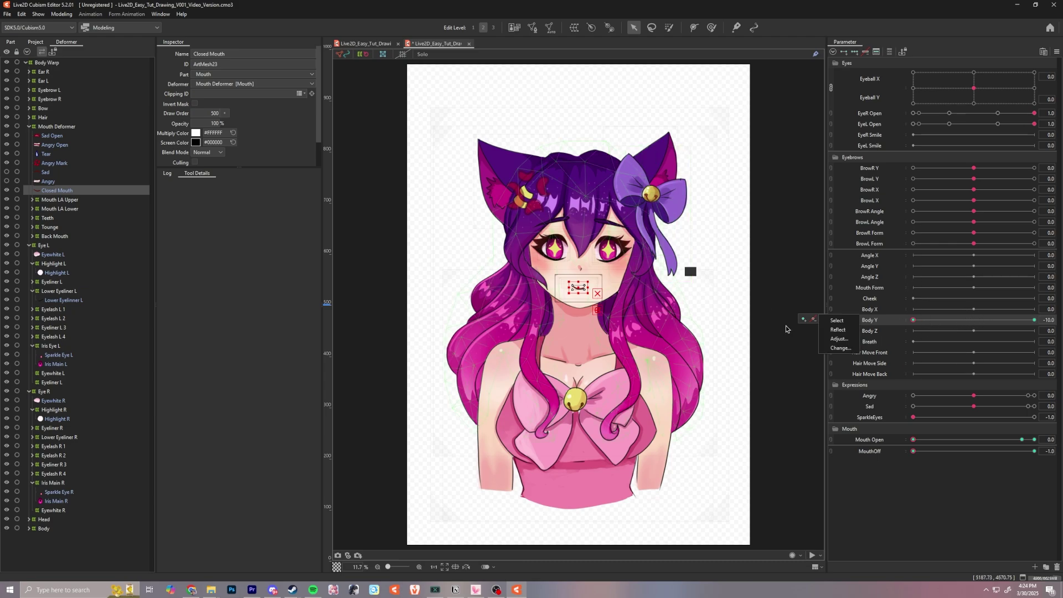
# - Set the Closed Mouth draw order to 499 and open the MouthOff parameter's settings
pyautogui.click(908, 451)
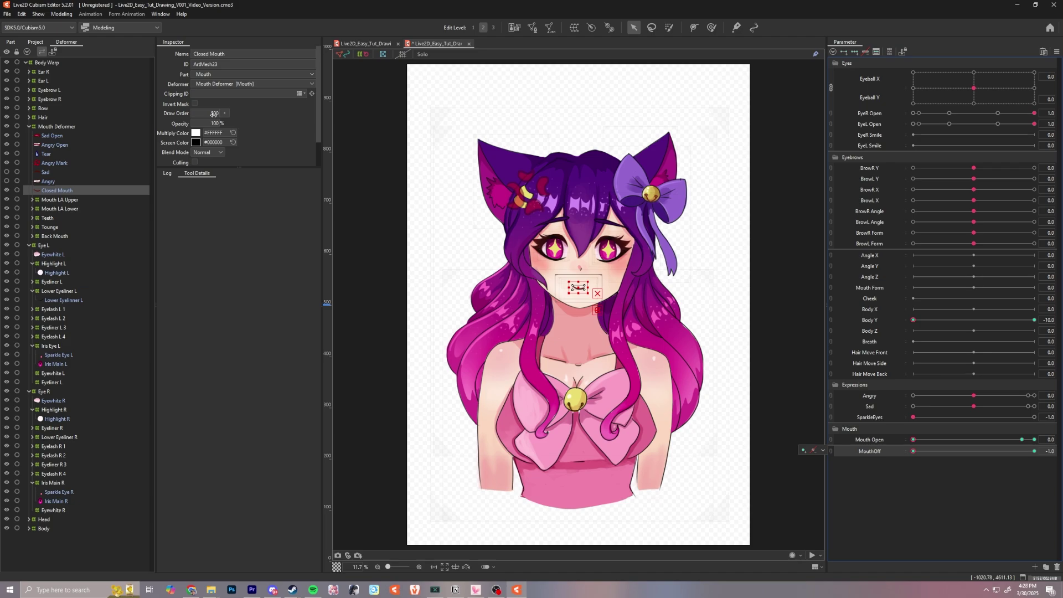
pyautogui.doubleClick(214, 113)
pyautogui.press('Return')
pyautogui.rightClick(847, 449)
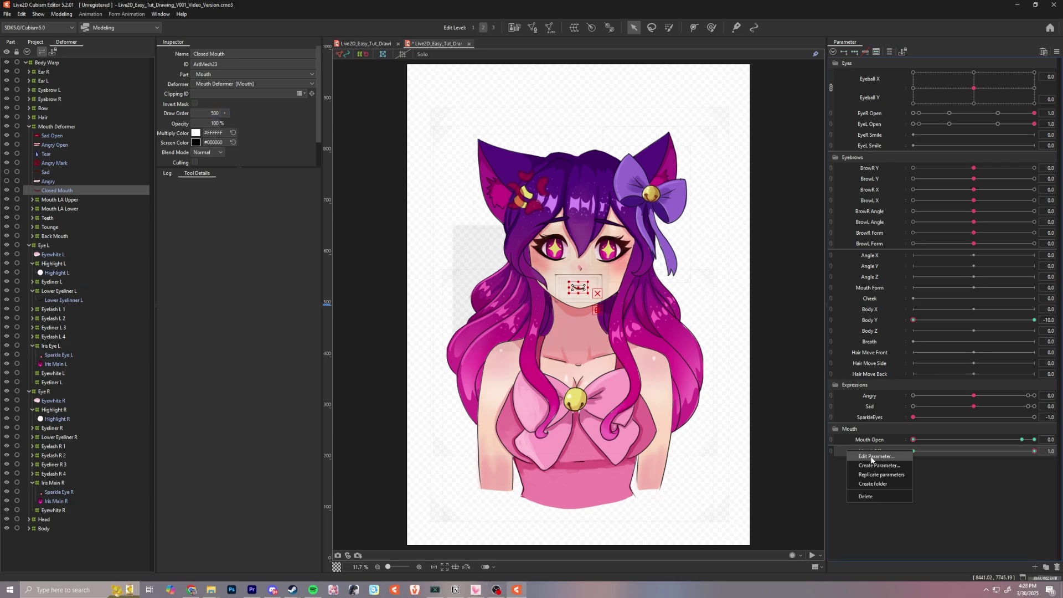
pyautogui.click(856, 458)
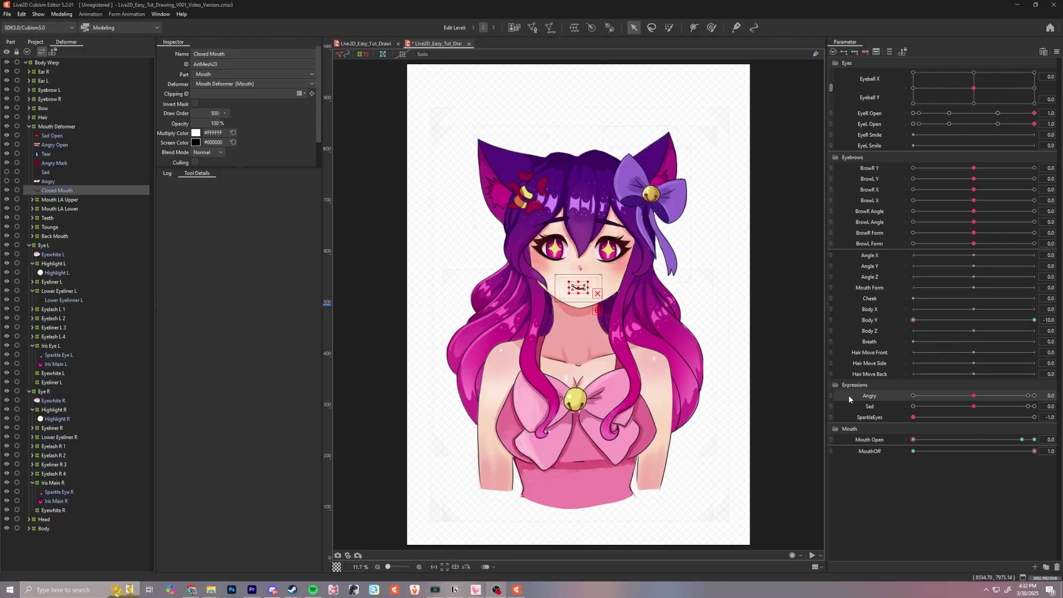
# - Open the Angry parameter's settings and reset Angry to 0
pyautogui.rightClick(848, 395)
pyautogui.click(862, 403)
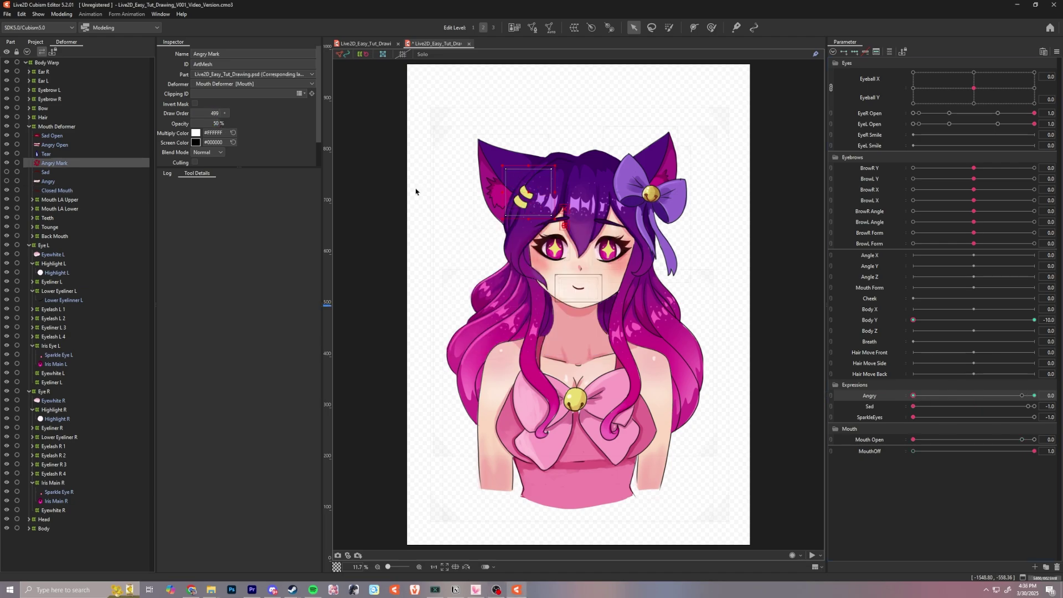
pyautogui.moveTo(948, 395)
pyautogui.mouseDown()
pyautogui.moveTo(859, 396)
pyautogui.moveTo(1056, 401)
pyautogui.moveTo(864, 394)
pyautogui.moveTo(1041, 397)
pyautogui.moveTo(845, 382)
pyautogui.moveTo(964, 403)
pyautogui.mouseUp()
# - Set the Angry Open mouth's opacity at the Angry key (100, then 0), then return Angry to zero
pyautogui.click(100, 145)
pyautogui.click(218, 123)
pyautogui.write('100')
pyautogui.press('Return')
pyautogui.click(218, 124)
pyautogui.write('0')
pyautogui.press('Return')
pyautogui.click(942, 395)
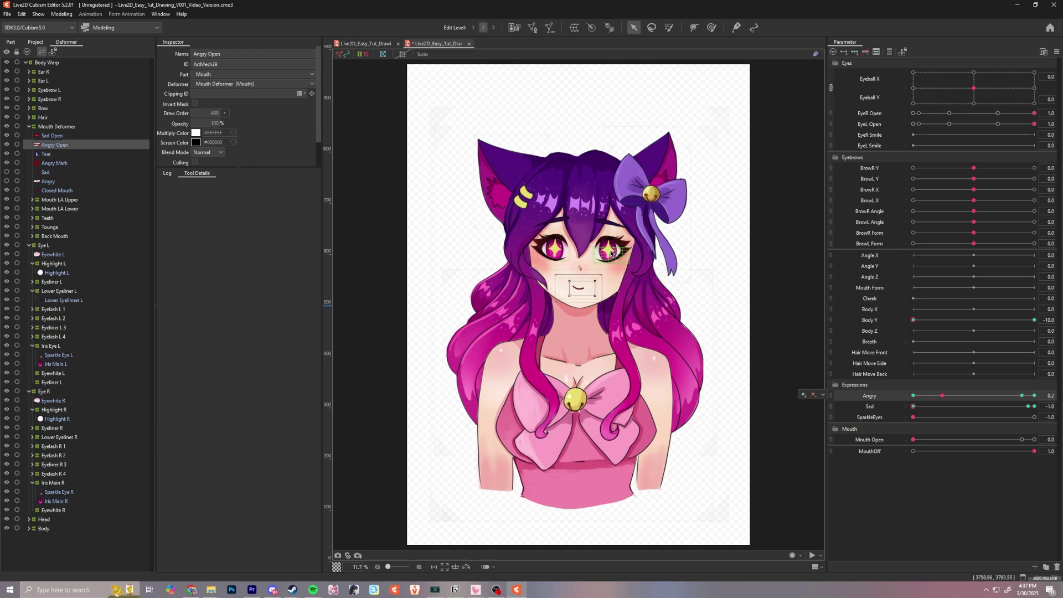
pyautogui.click(913, 395)
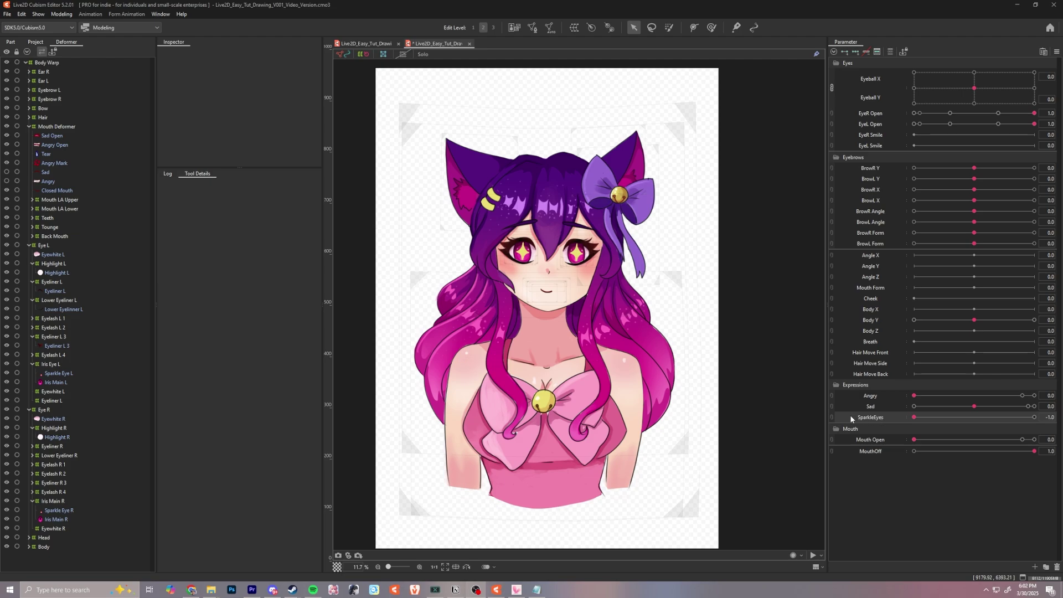
# - Open and confirm the SparkleEyes parameter's settings
pyautogui.rightClick(846, 420)
pyautogui.click(870, 423)
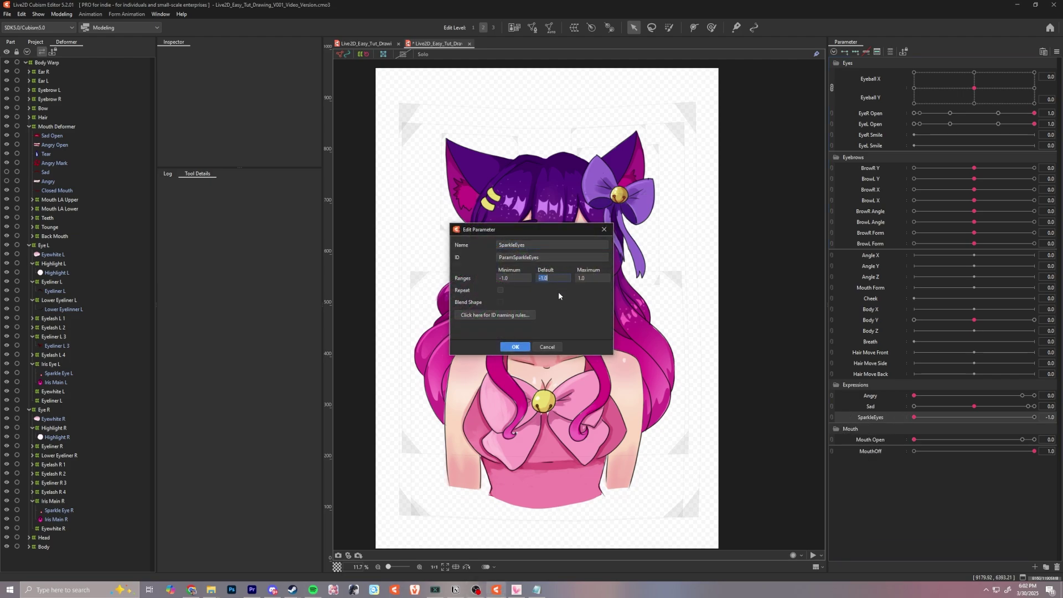
pyautogui.press('Return')
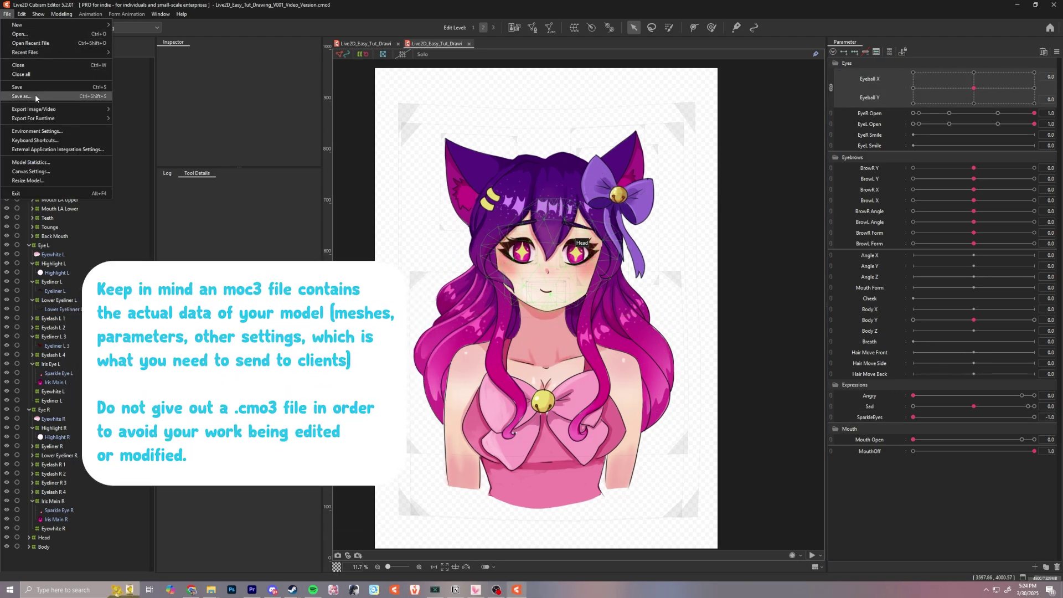
# - Export the model as a moc3 runtime file saved into Video4of4_mimi
pyautogui.moveTo(50, 119)
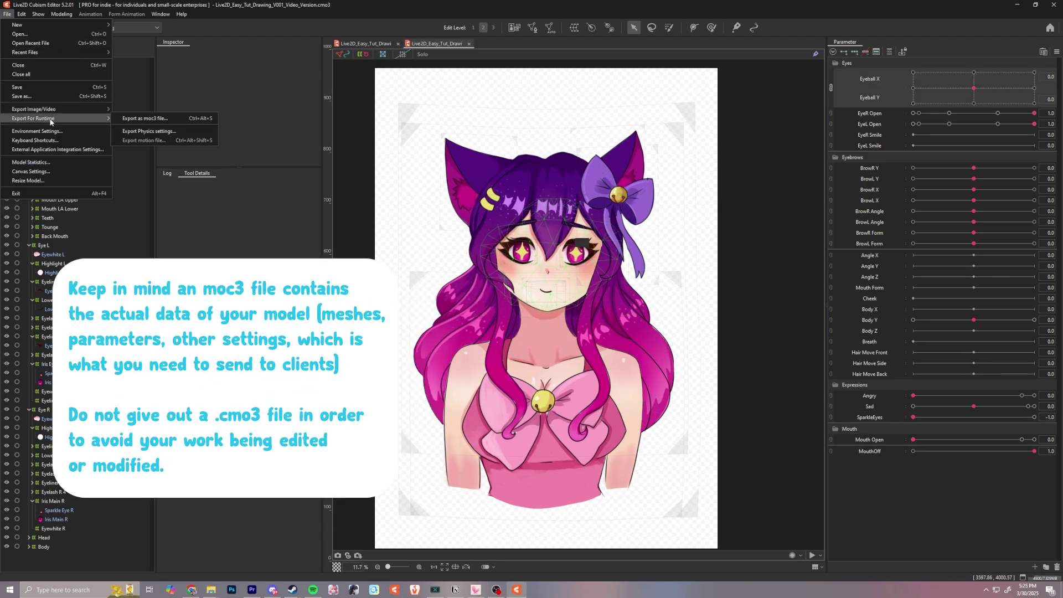
pyautogui.click(155, 121)
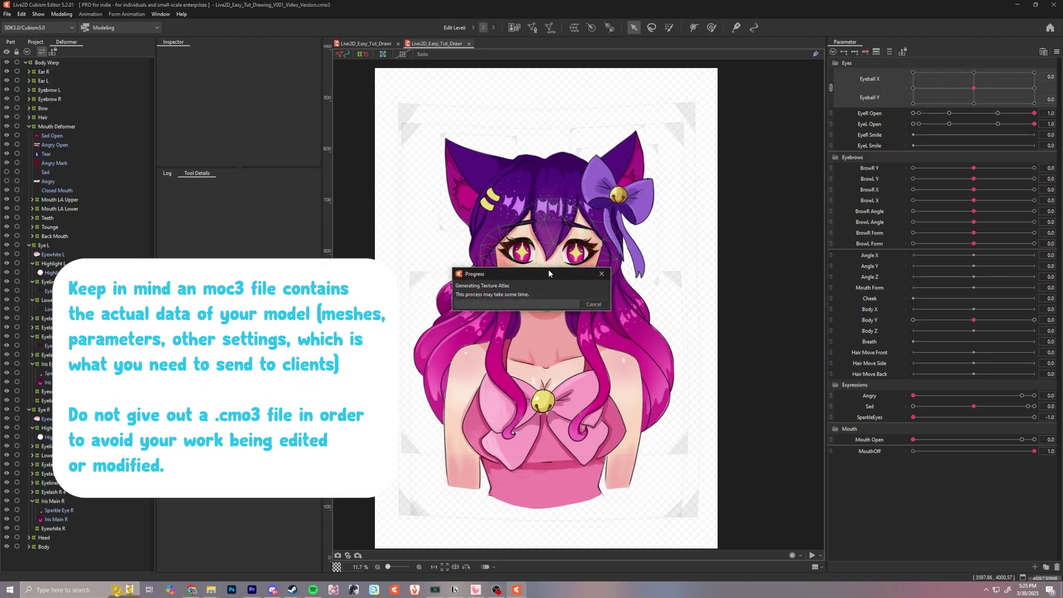
pyautogui.click(515, 395)
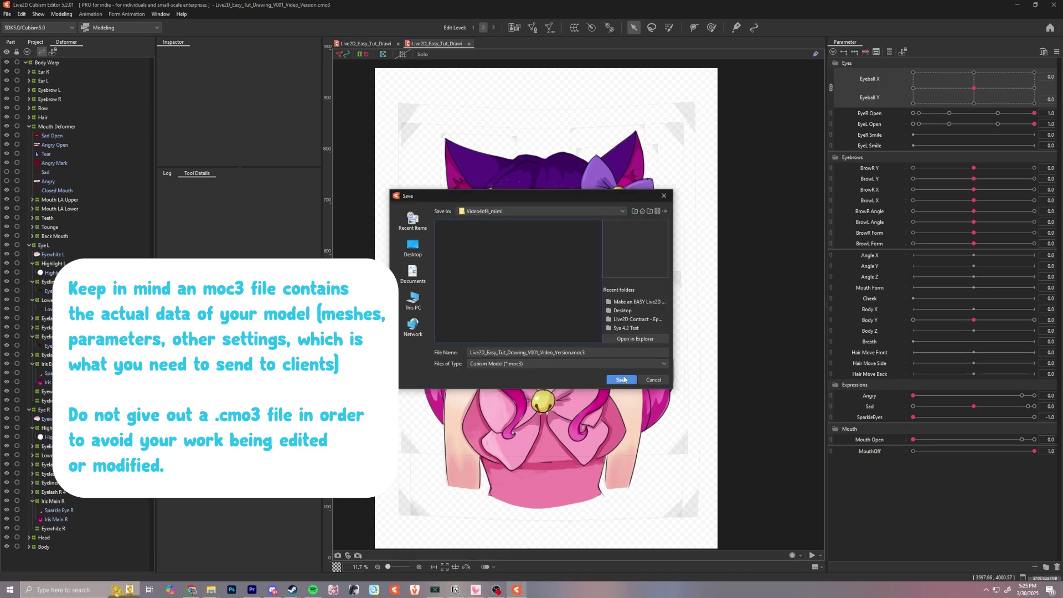
pyautogui.click(622, 379)
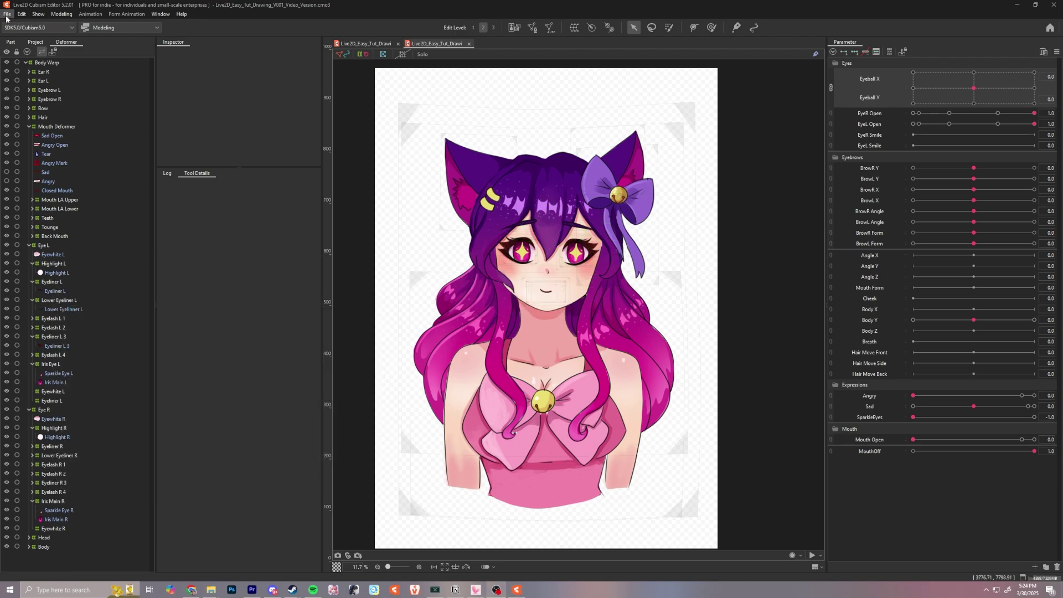
pyautogui.click(7, 15)
pyautogui.click(6, 15)
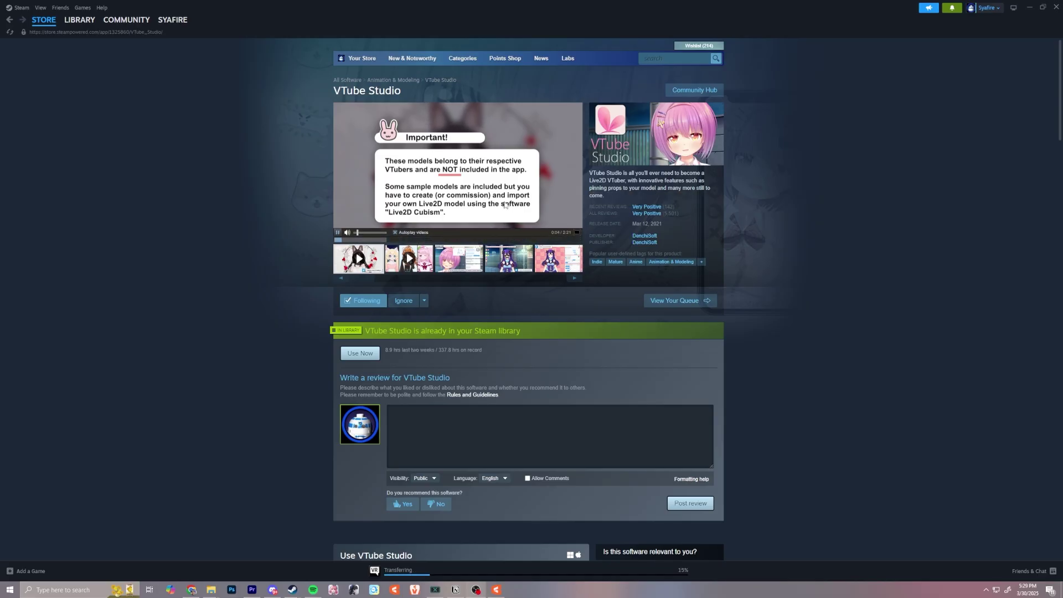
pyautogui.scroll(-3, 554, 248)
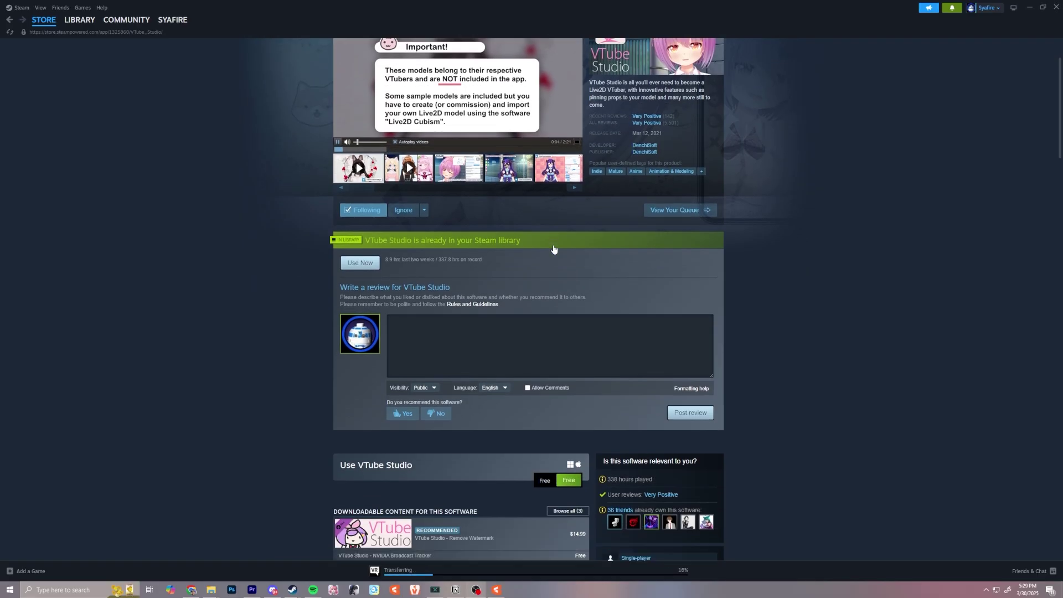
pyautogui.scroll(-1, 554, 248)
pyautogui.scroll(1, 569, 242)
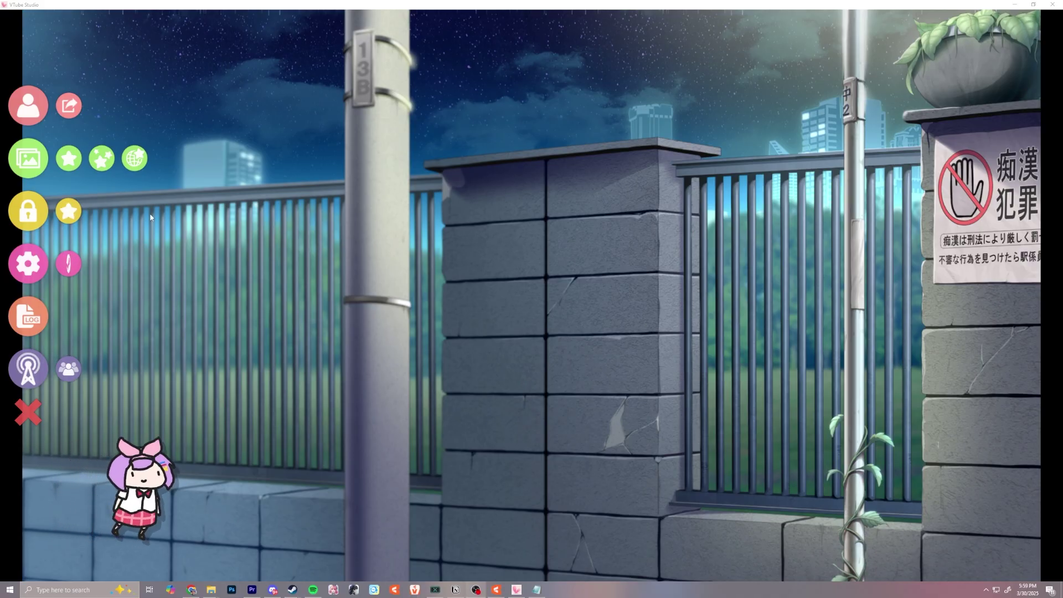
# - Copy the Video4of4_mimi folder from the Desktop into the Live2DModels folder
pyautogui.doubleClick(130, 247)
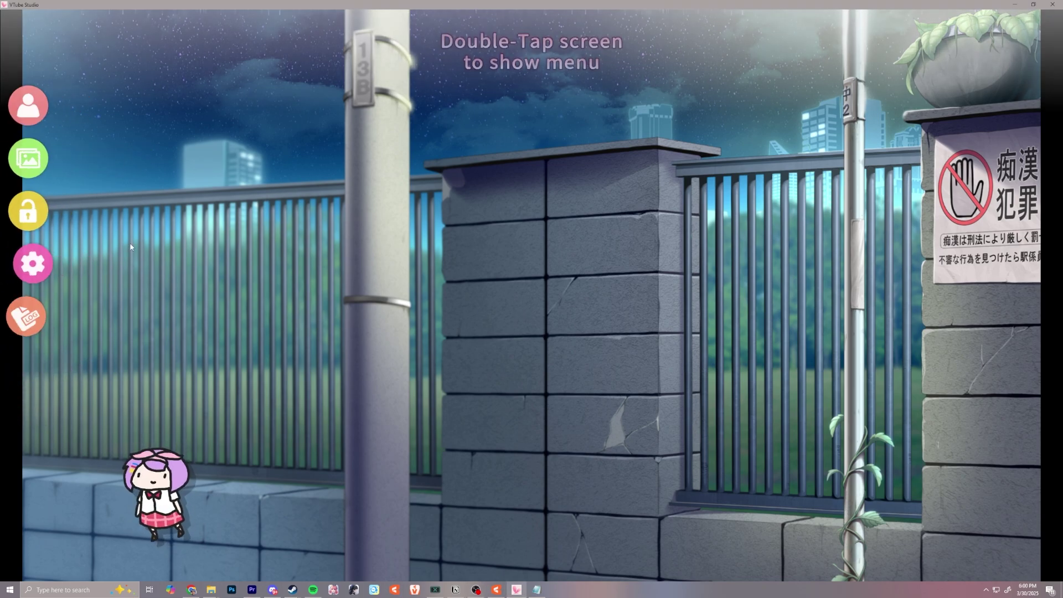
pyautogui.click(28, 105)
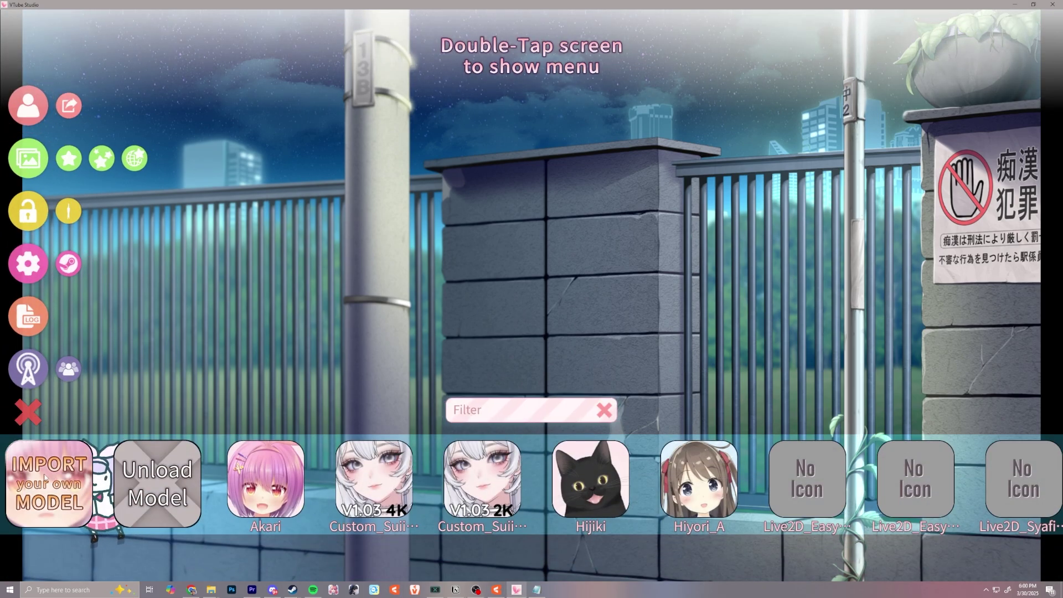
pyautogui.click(46, 477)
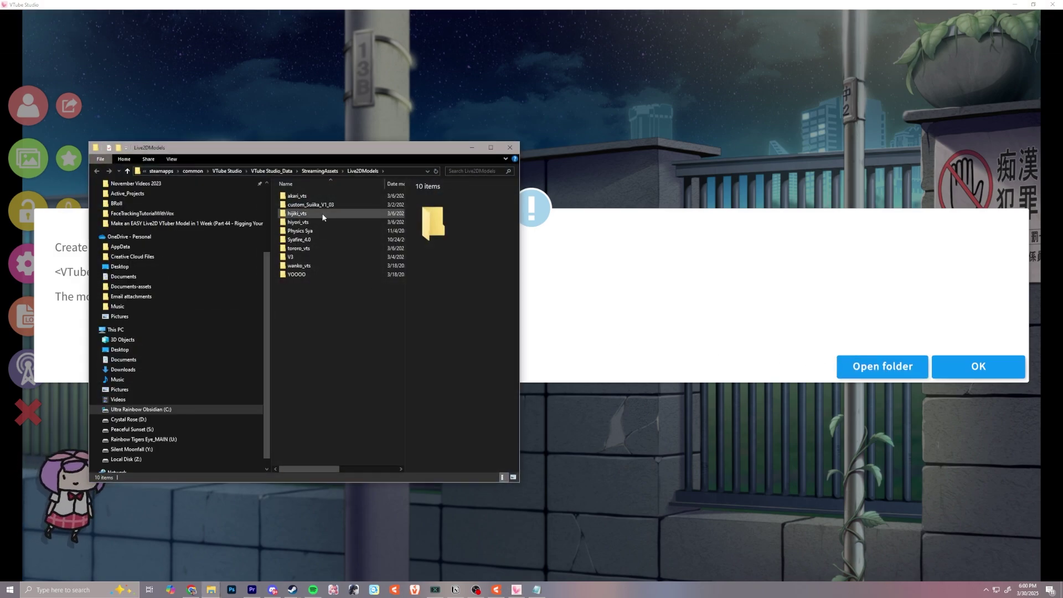
pyautogui.click(150, 350)
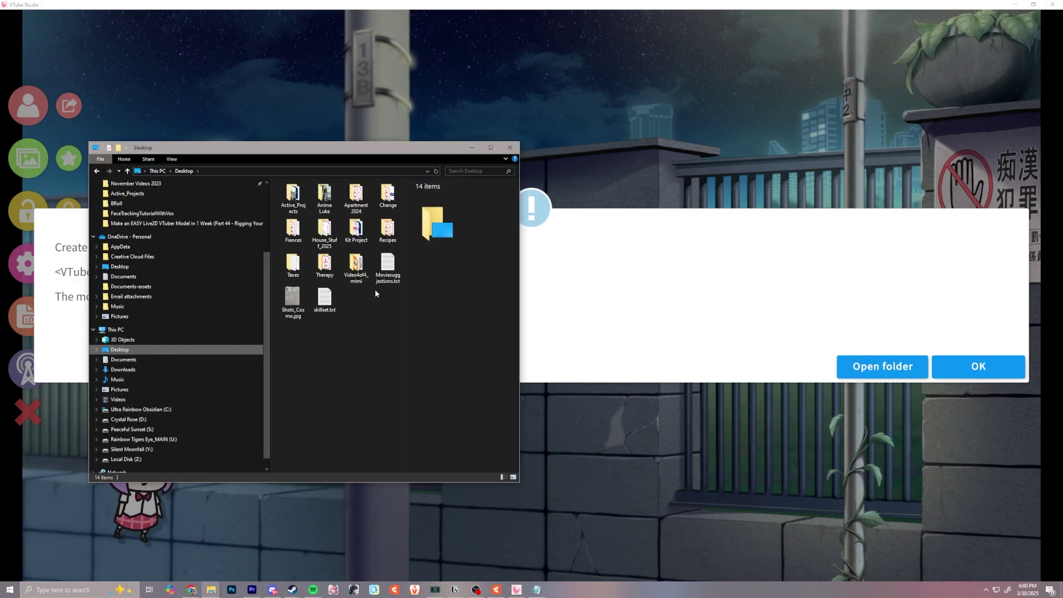
pyautogui.rightClick(354, 273)
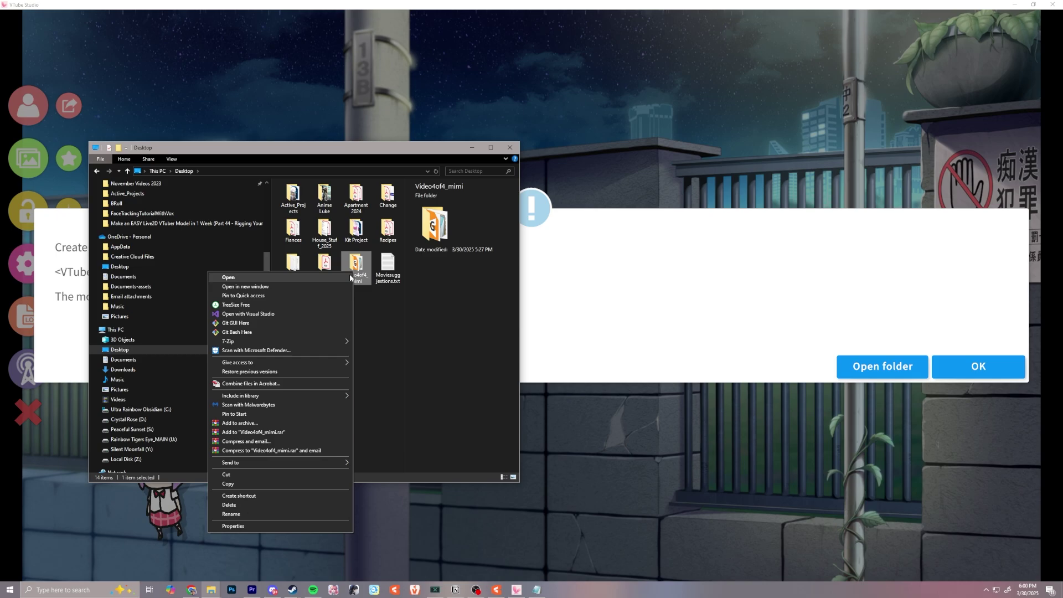
pyautogui.click(240, 470)
pyautogui.hotkey('alt', 'Left')
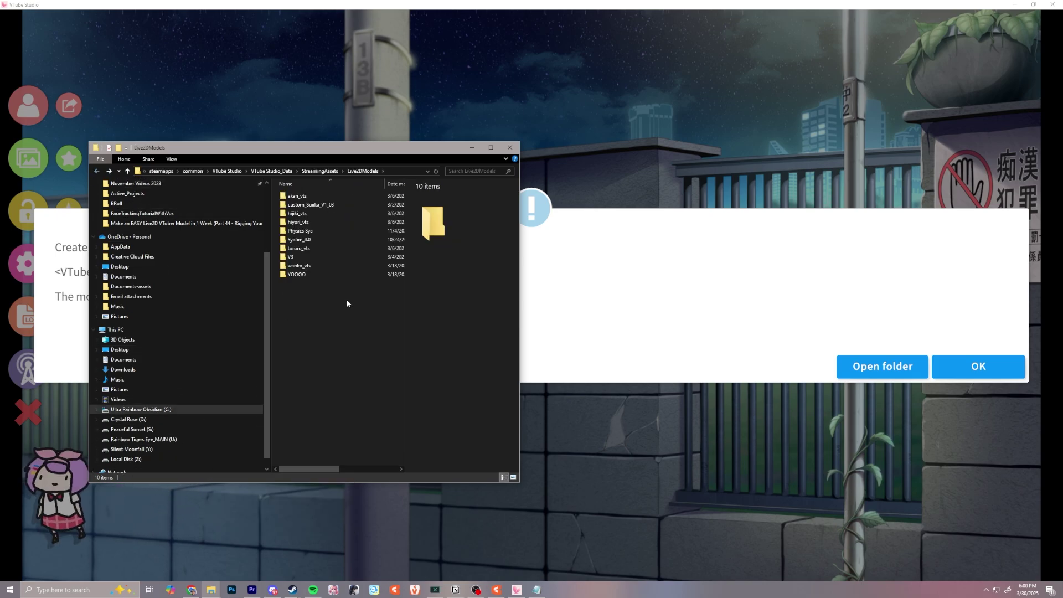
pyautogui.rightClick(344, 306)
pyautogui.click(287, 365)
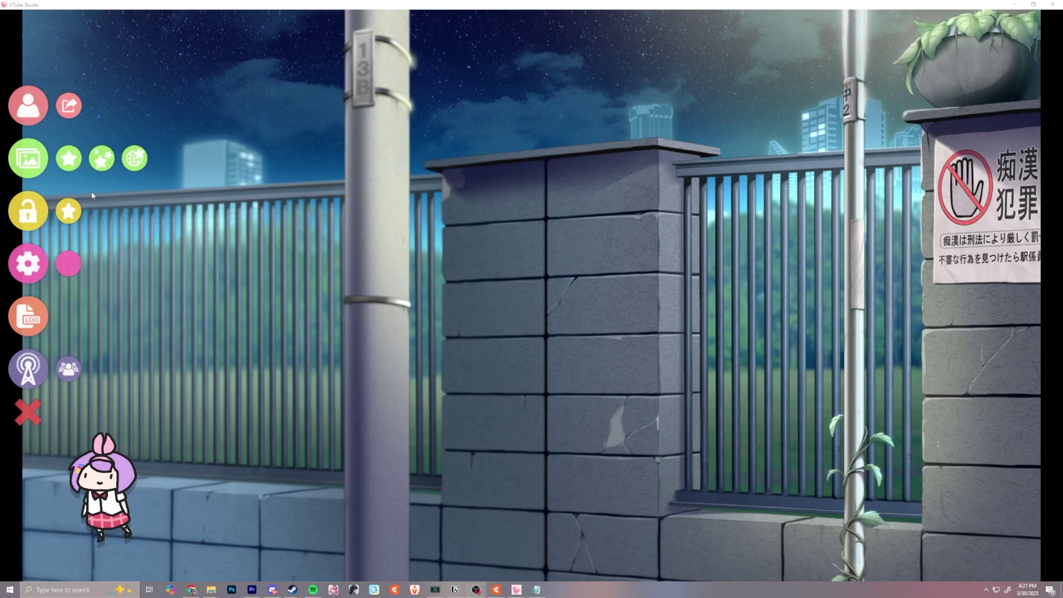
# - Reopen the model list to load the newly added model
pyautogui.click(29, 106)
pyautogui.click(29, 106)
pyautogui.click(28, 106)
pyautogui.click(28, 107)
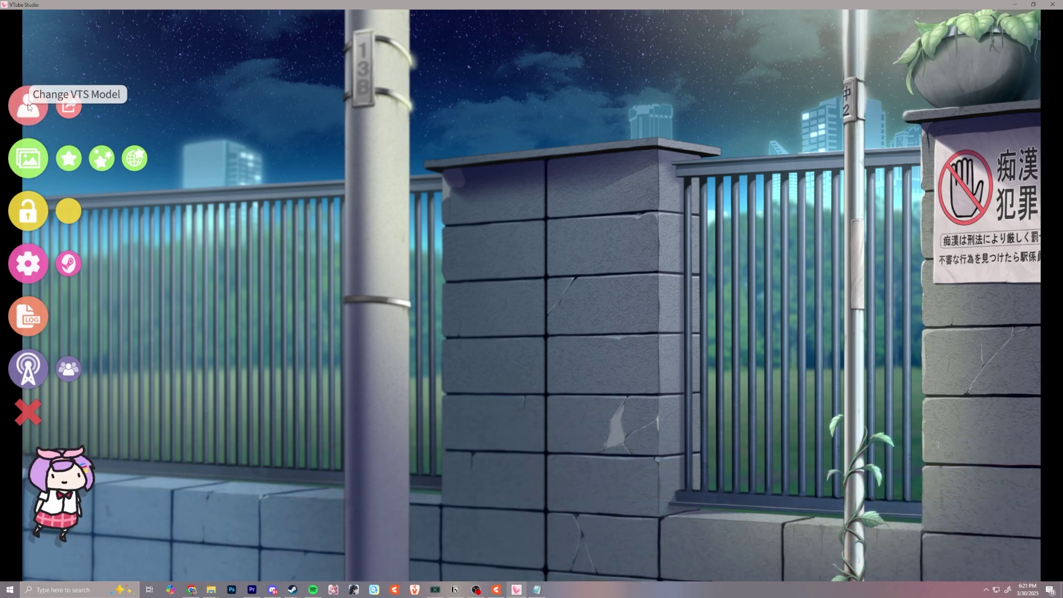
pyautogui.click(28, 107)
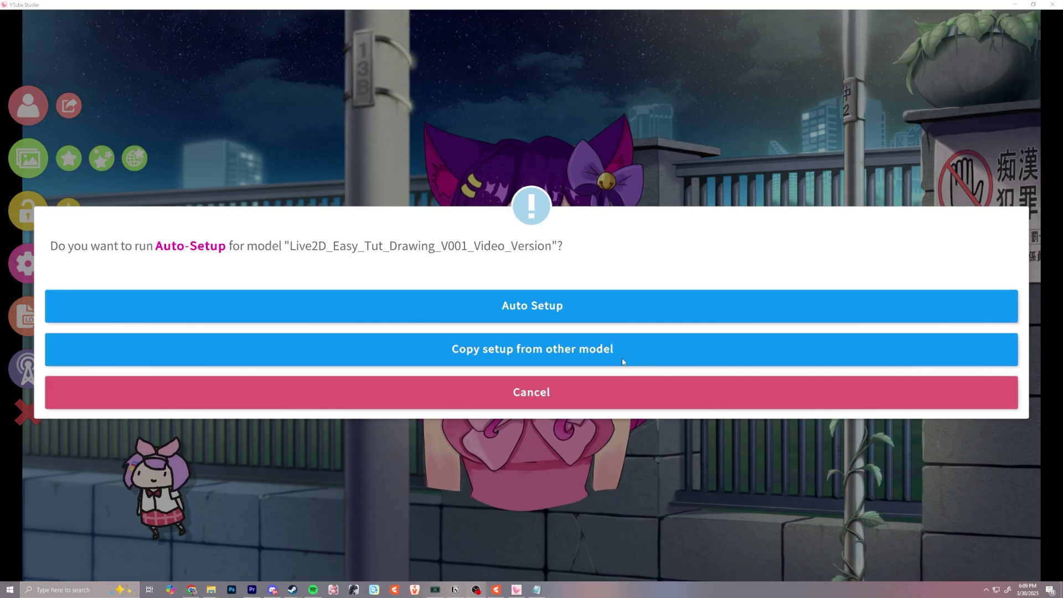
# - Run Auto-Setup for the new model, creating its 20 parameters, then go to hotkey settings
pyautogui.click(646, 309)
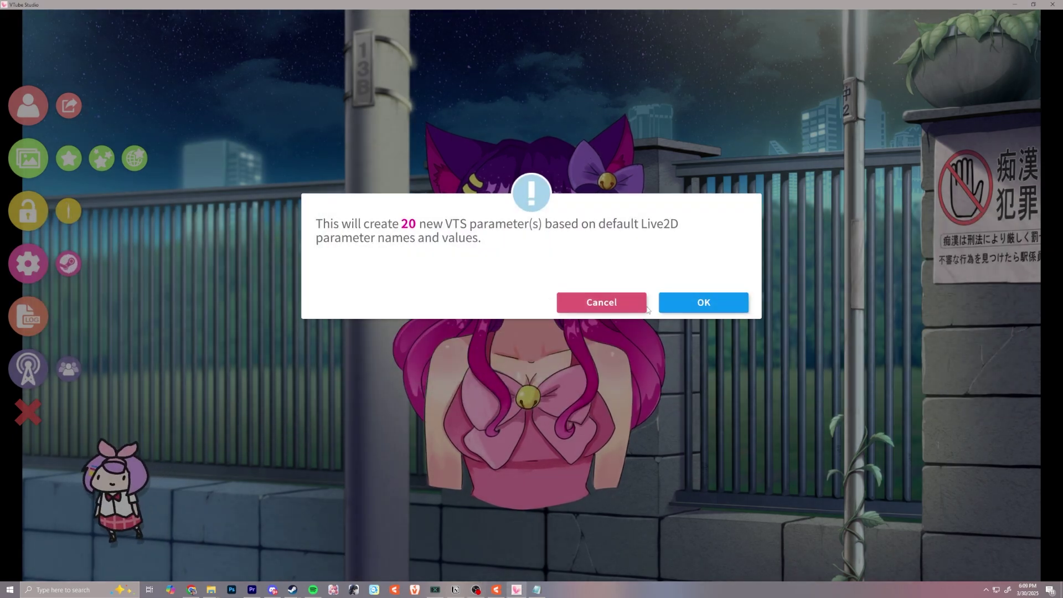
pyautogui.click(705, 303)
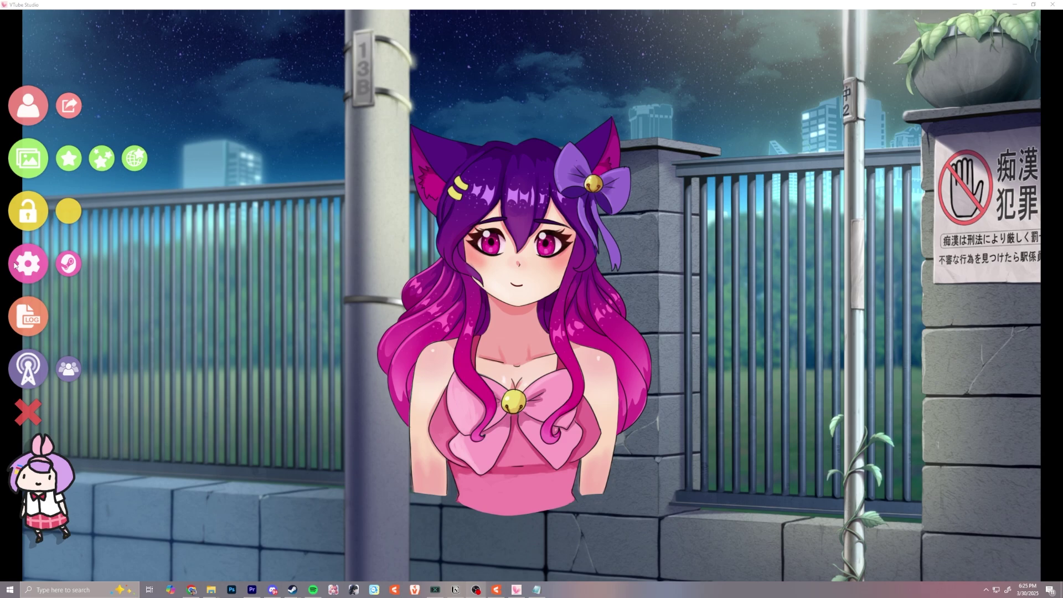
pyautogui.click(15, 266)
pyautogui.click(126, 29)
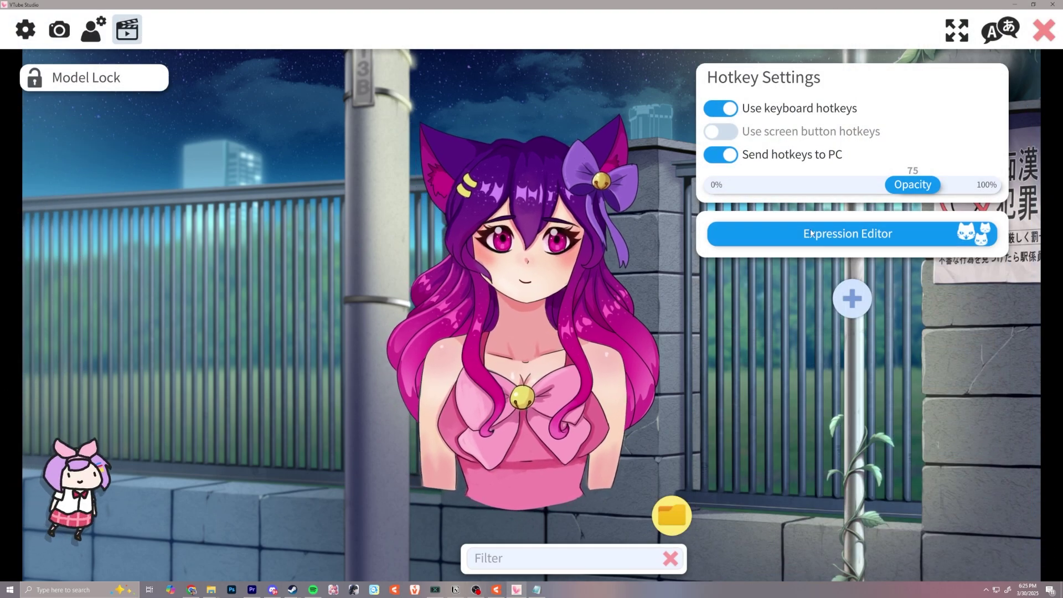
# - Create a new expression named Angry with the Angry parameter included
pyautogui.click(847, 238)
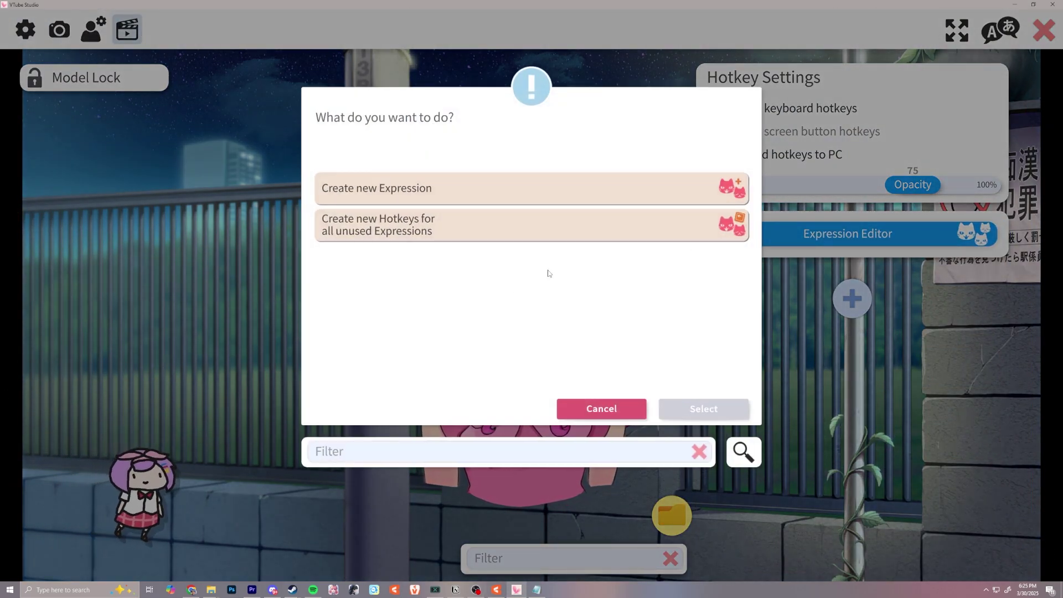
pyautogui.click(419, 193)
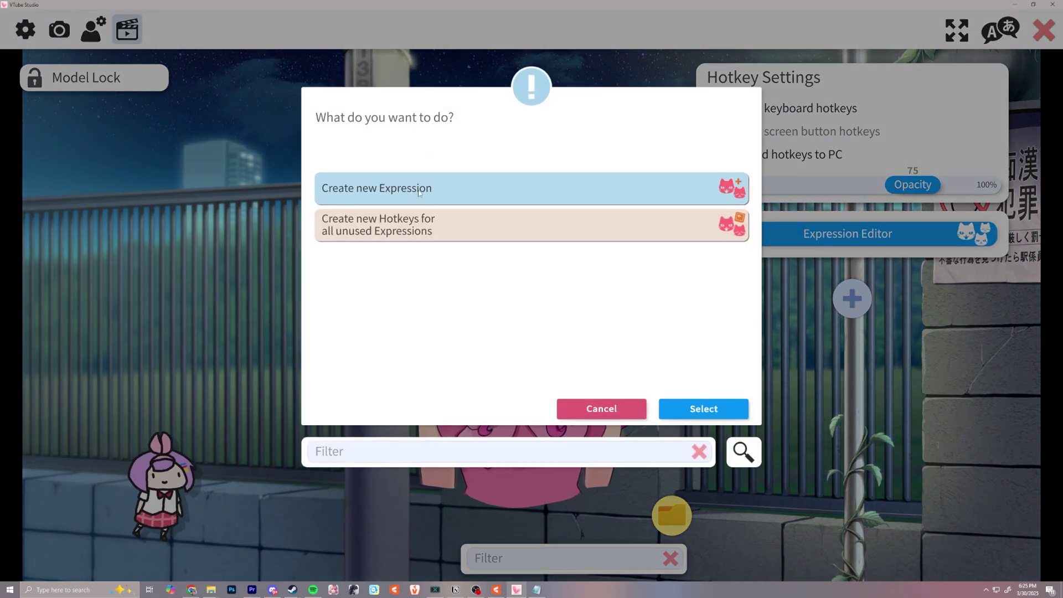
pyautogui.click(702, 410)
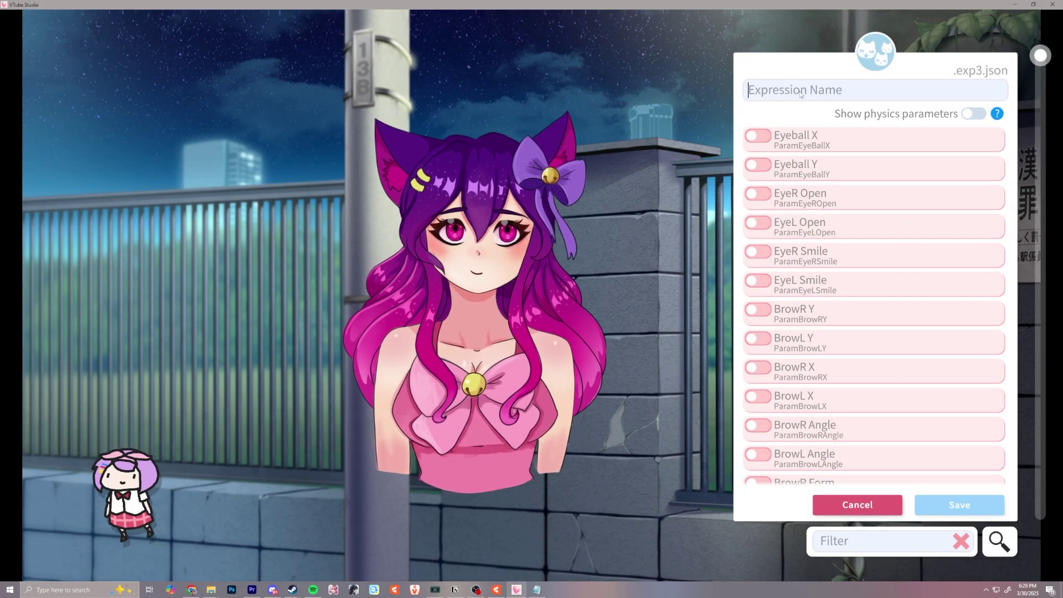
pyautogui.write('Angry')
pyautogui.scroll(-10, 875, 304)
pyautogui.click(758, 281)
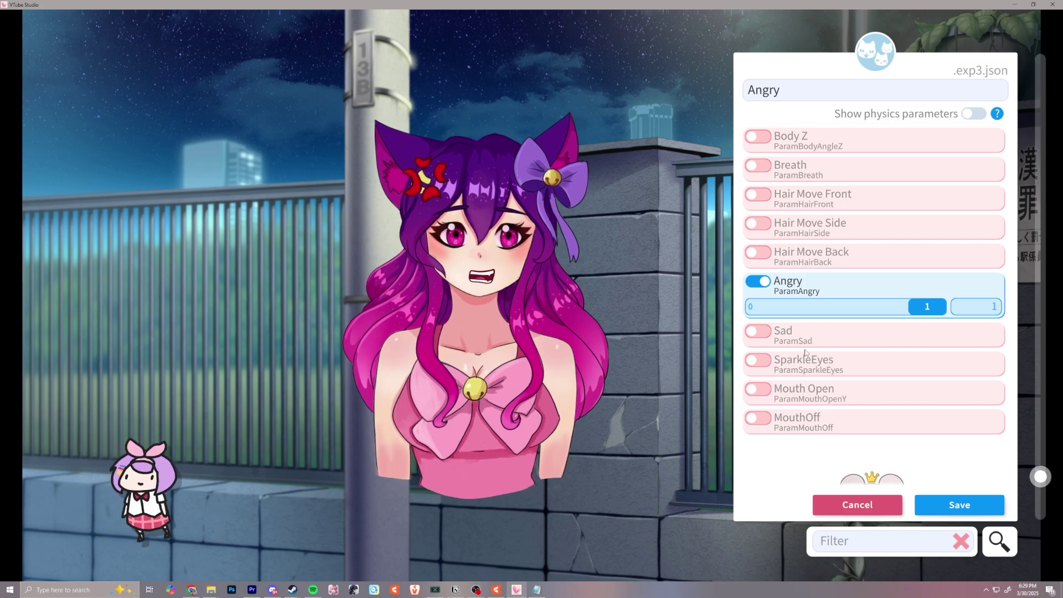
# - Add Mouth Open and both brow angles, lowering the left brow angle to -1
pyautogui.click(795, 392)
pyautogui.moveTo(769, 417)
pyautogui.mouseDown()
pyautogui.moveTo(927, 415)
pyautogui.moveTo(770, 415)
pyautogui.mouseUp()
pyautogui.scroll(8, 782, 277)
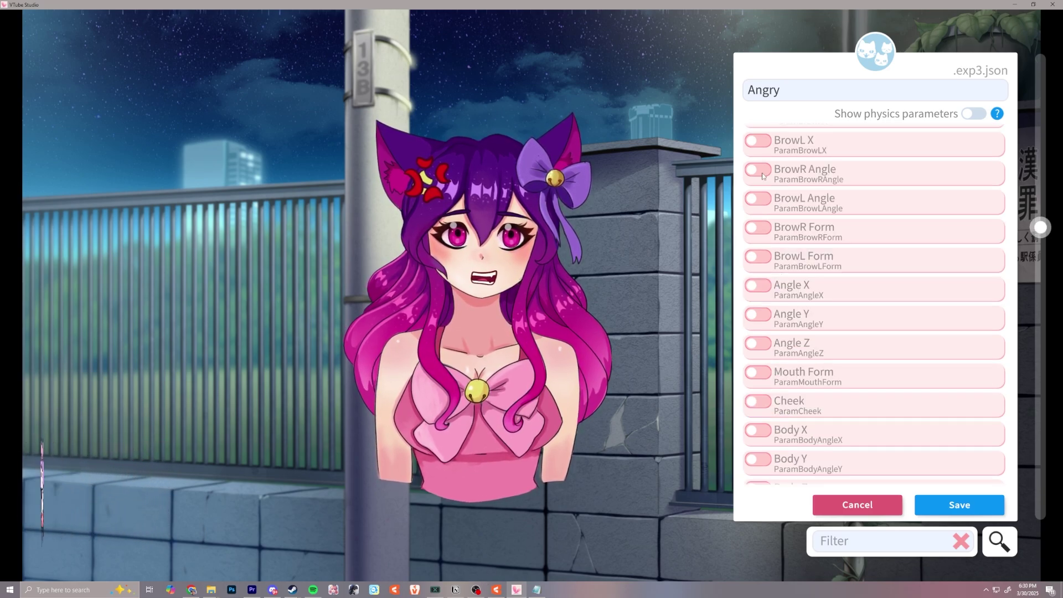
pyautogui.click(799, 176)
pyautogui.click(803, 221)
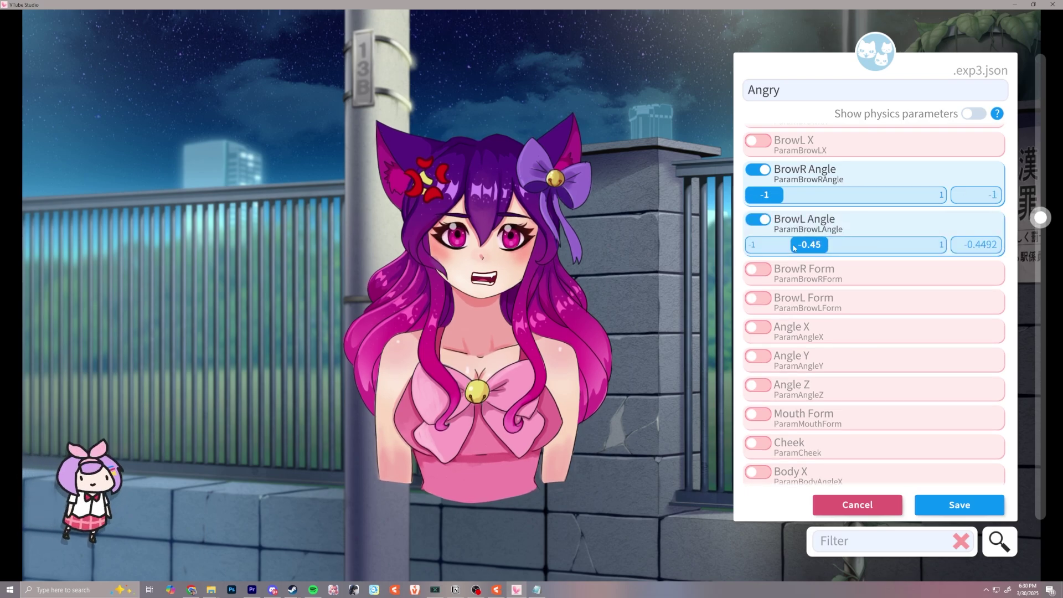
pyautogui.moveTo(794, 247); pyautogui.dragTo(720, 250)
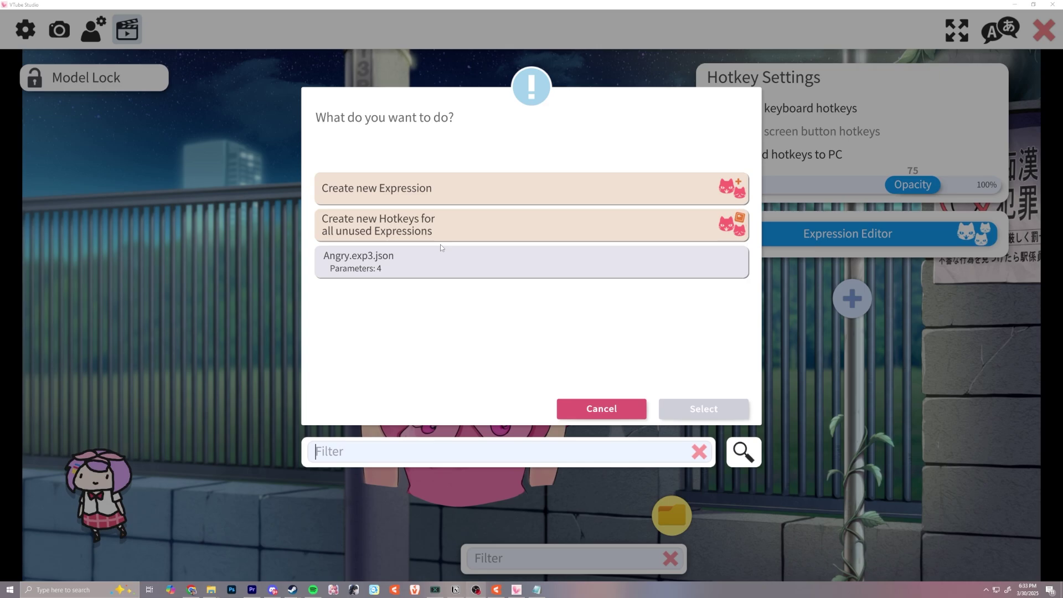
# - Start a new Sad expression with Sad, Mouth Open, and MouthOff set to -1
pyautogui.click(621, 407)
pyautogui.click(881, 241)
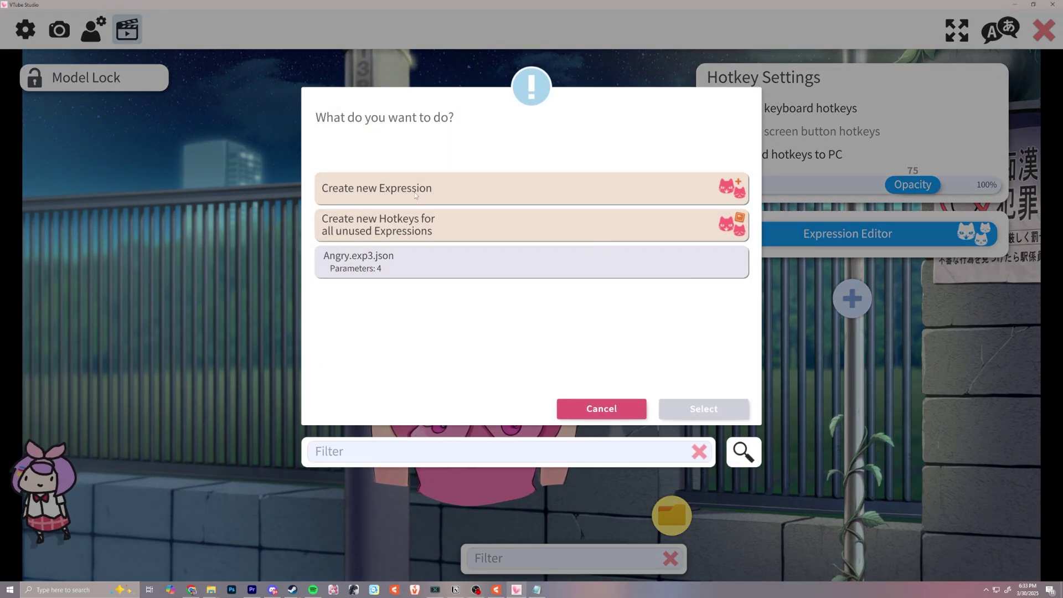
pyautogui.click(653, 189)
pyautogui.click(703, 410)
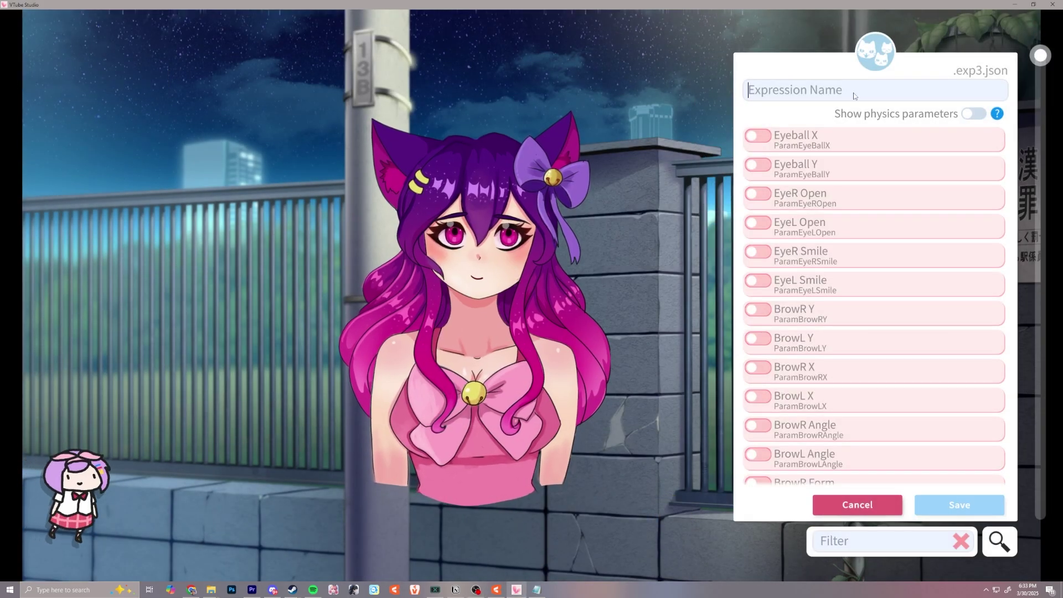
pyautogui.scroll(-10, 799, 317)
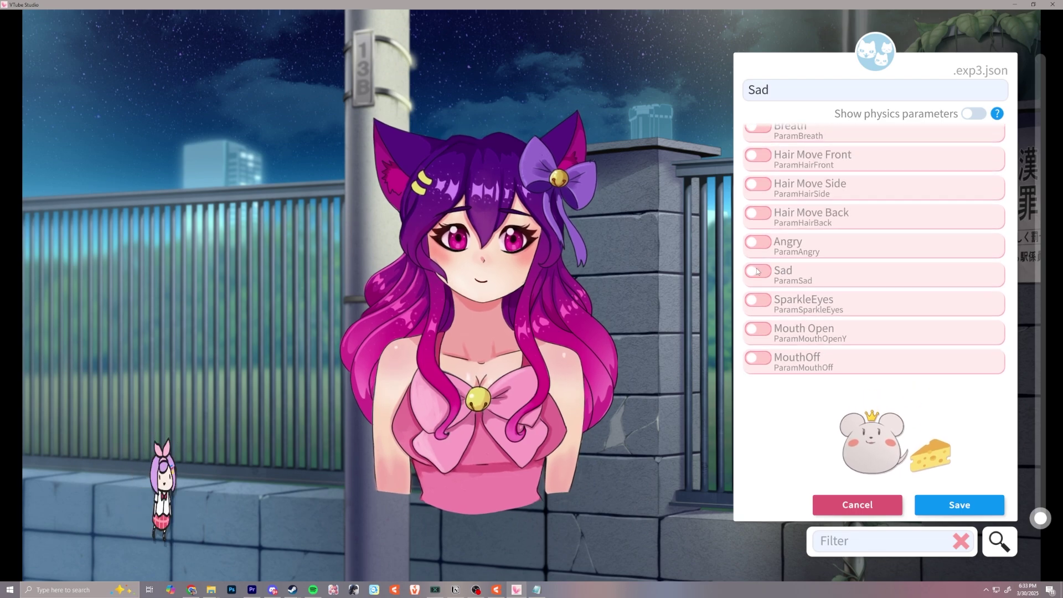
pyautogui.click(757, 271)
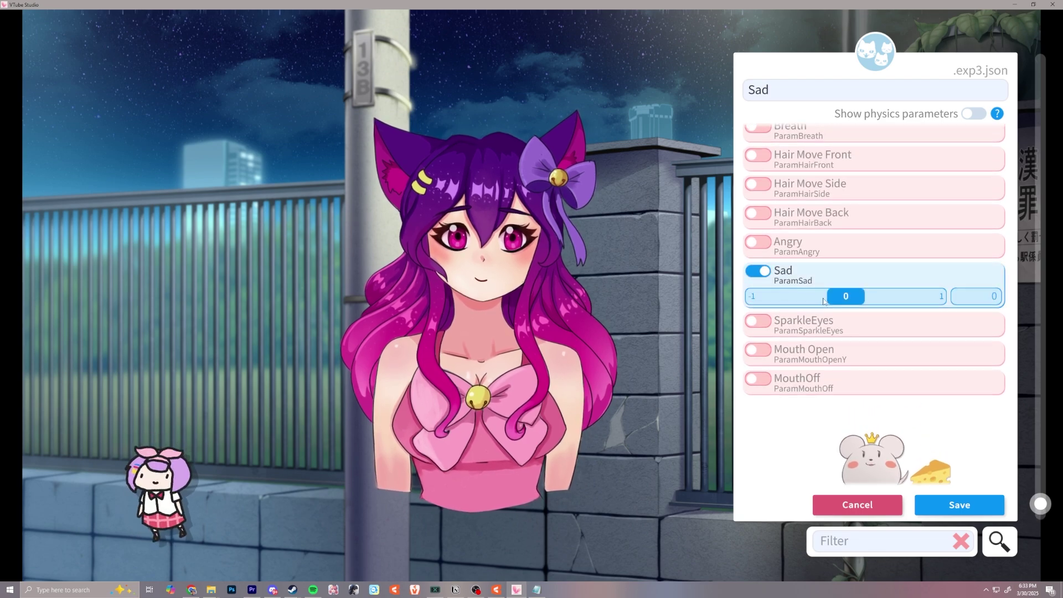
pyautogui.click(757, 351)
pyautogui.click(762, 399)
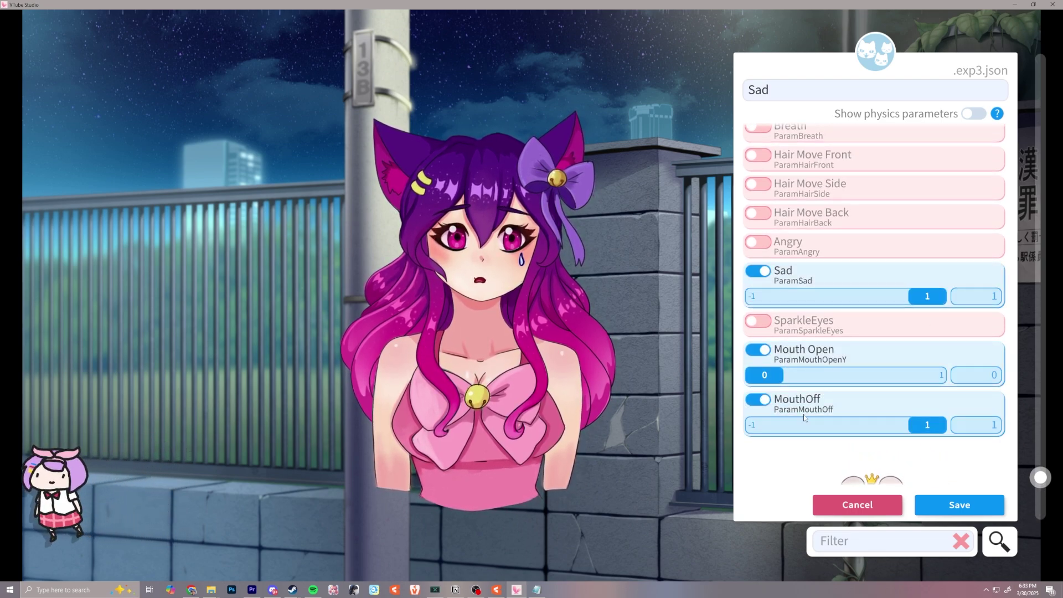
pyautogui.moveTo(860, 428); pyautogui.dragTo(766, 431)
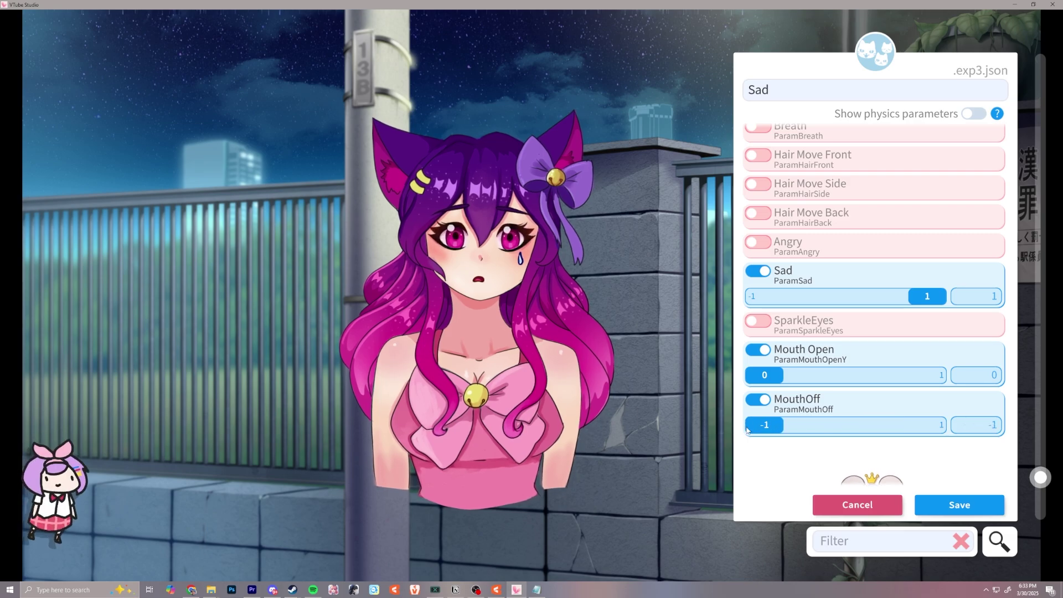
# - Enable both brow angles and save the Sad expression
pyautogui.scroll(10, 747, 430)
pyautogui.click(758, 194)
pyautogui.click(757, 243)
pyautogui.click(834, 220)
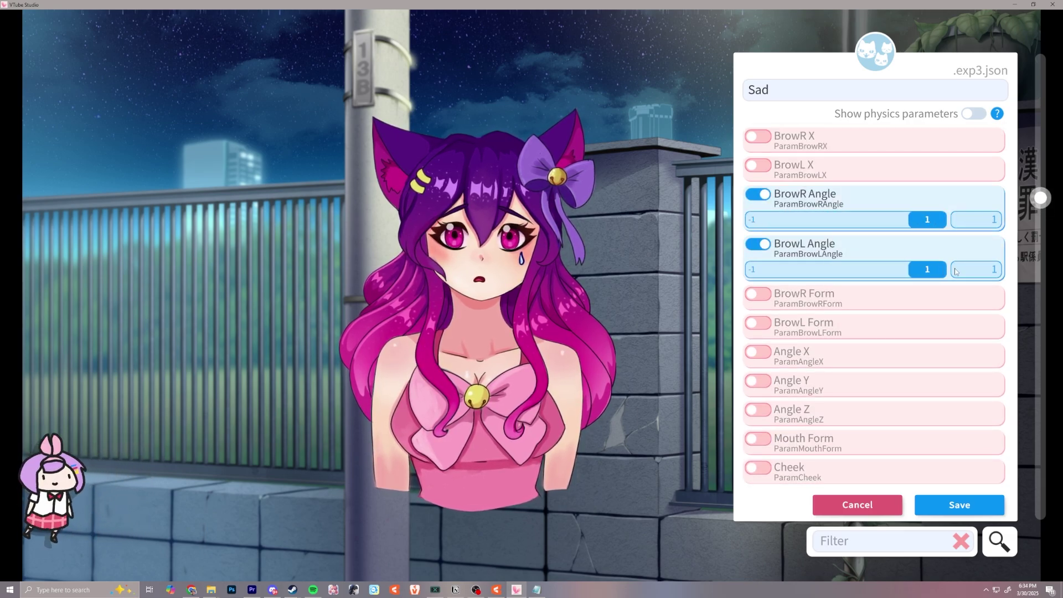
pyautogui.click(942, 508)
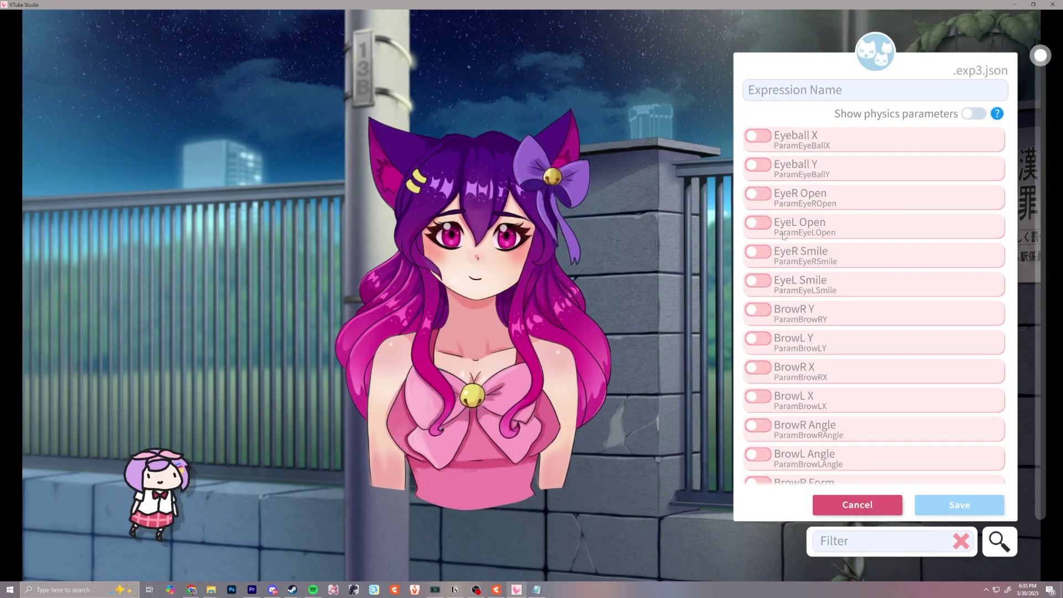
# - Name a new expression 'Sparkle Eyes' and enable its SparkleEyes parameter
pyautogui.write('Sparkle Eyes')
pyautogui.scroll(-10, 895, 330)
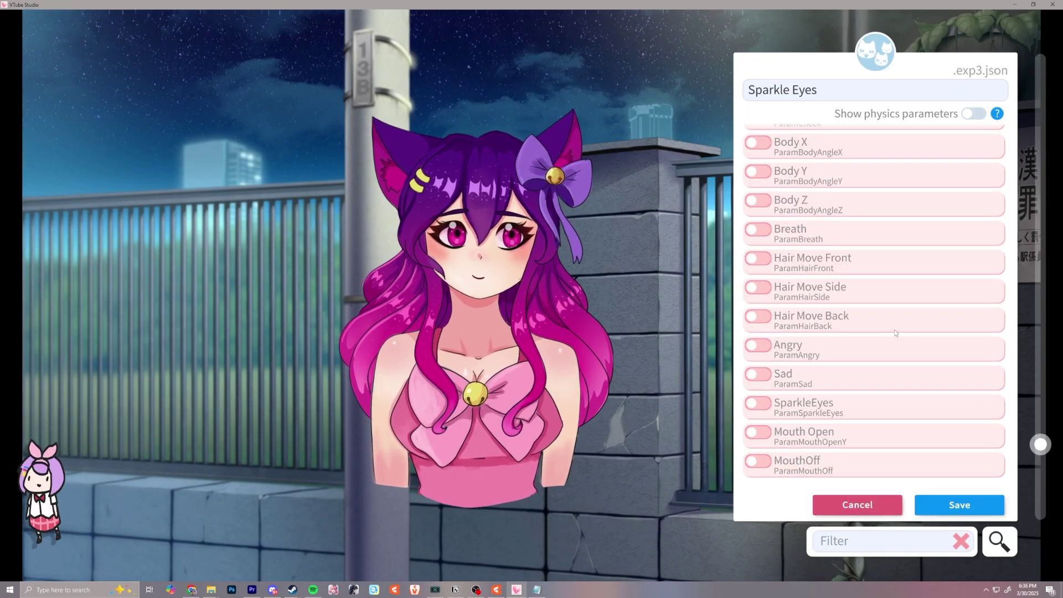
pyautogui.click(757, 403)
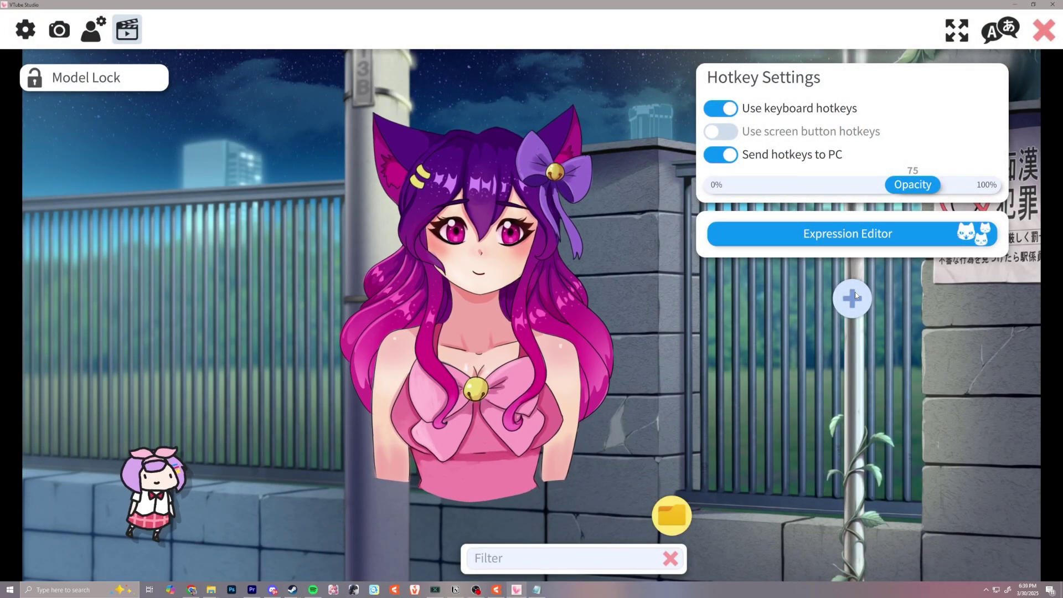
# - Add a hotkey with the Set/Unset Expression action targeting Angry
pyautogui.click(853, 298)
pyautogui.scroll(-1, 798, 287)
pyautogui.click(794, 275)
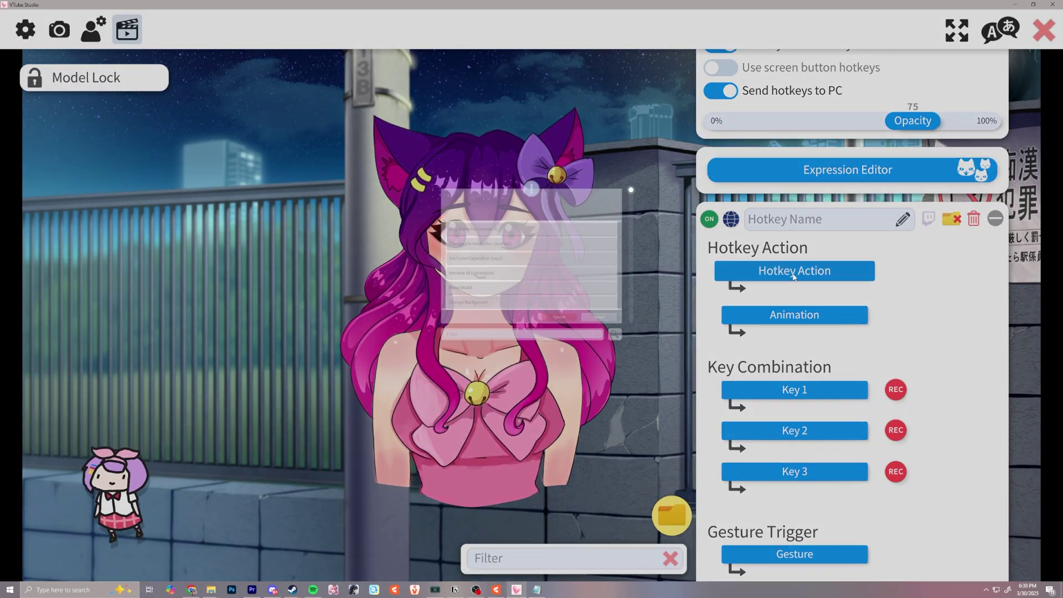
pyautogui.click(443, 269)
pyautogui.click(703, 409)
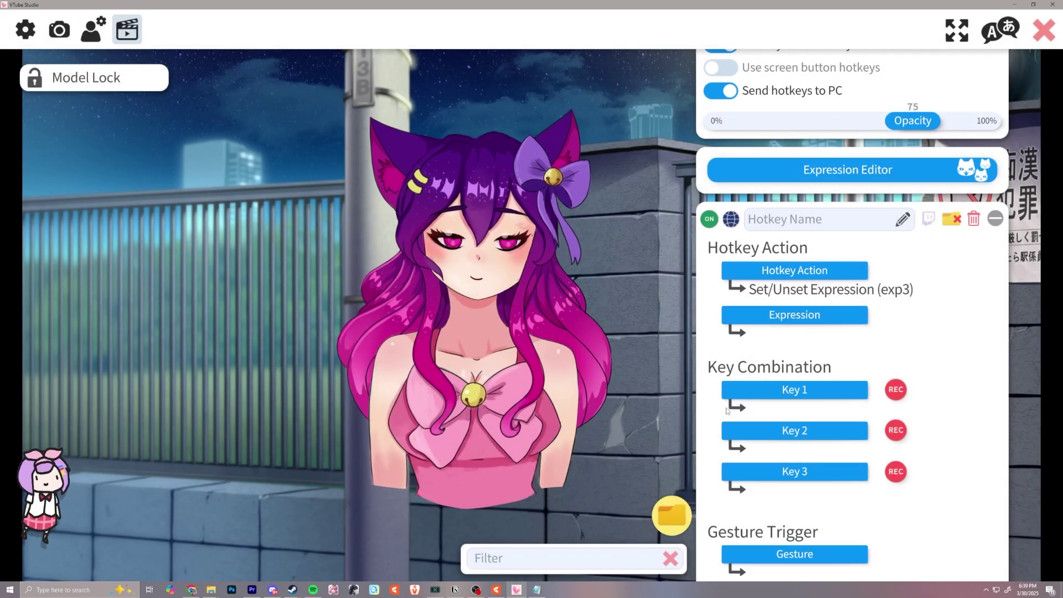
pyautogui.click(794, 315)
pyautogui.click(399, 225)
pyautogui.click(703, 408)
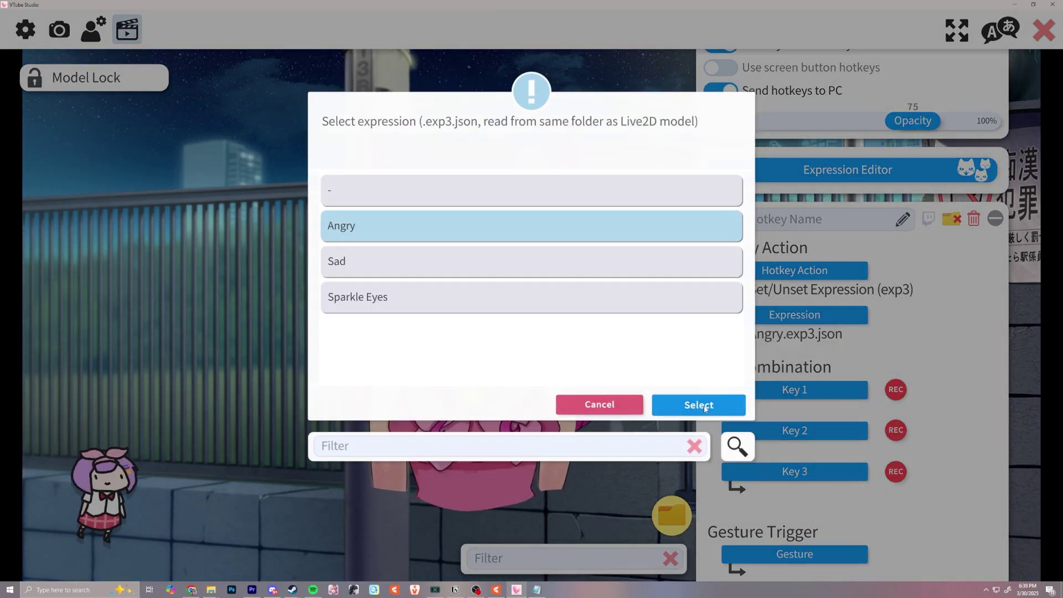
# - Assign N1 as the Angry hotkey's first trigger key
pyautogui.click(812, 395)
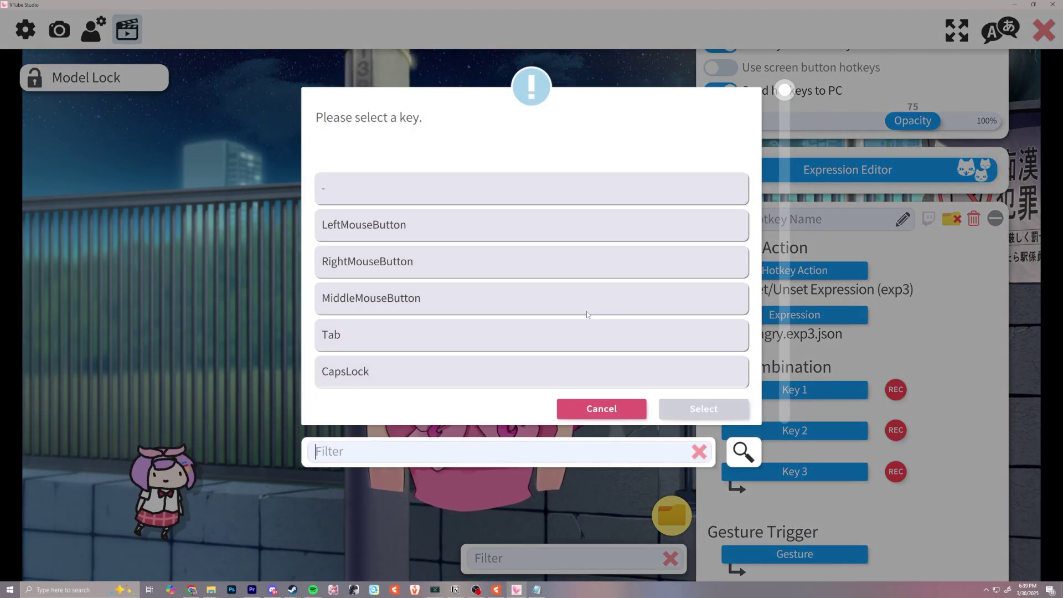
pyautogui.click(364, 200)
pyautogui.click(703, 408)
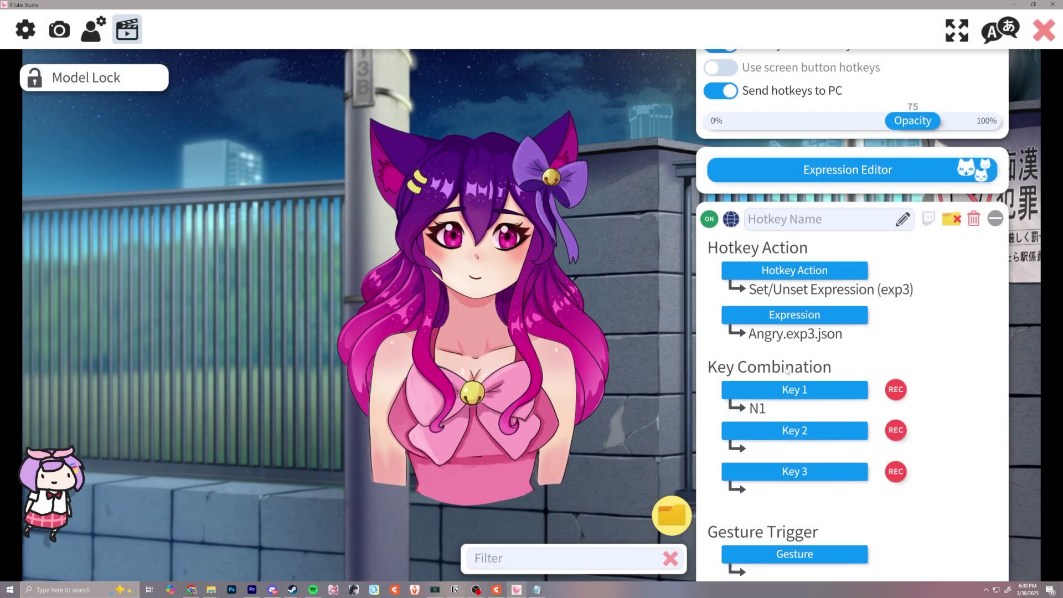
pyautogui.scroll(-3, 788, 369)
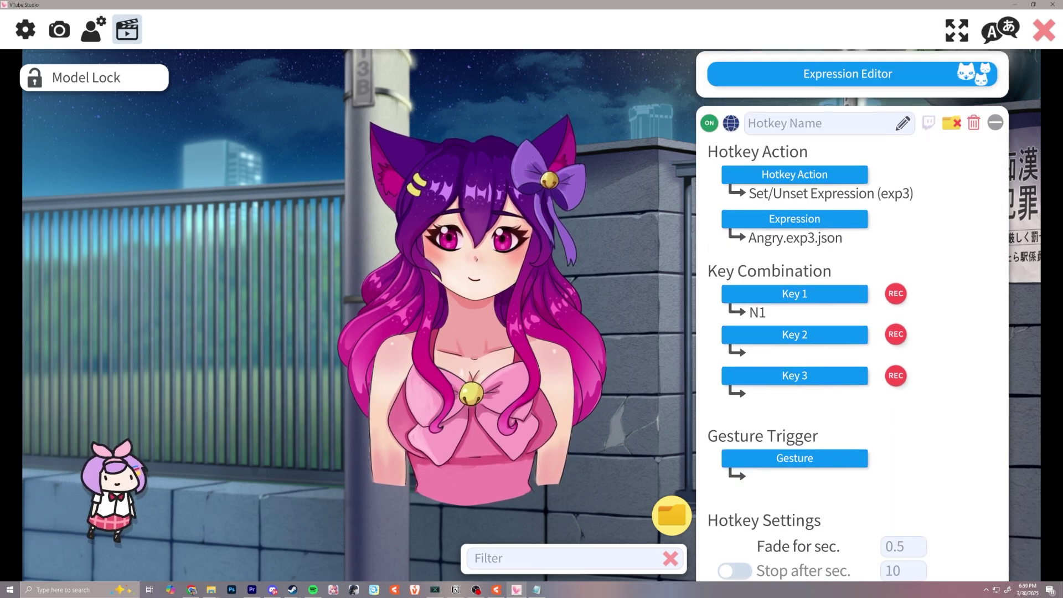
pyautogui.scroll(-5, 847, 534)
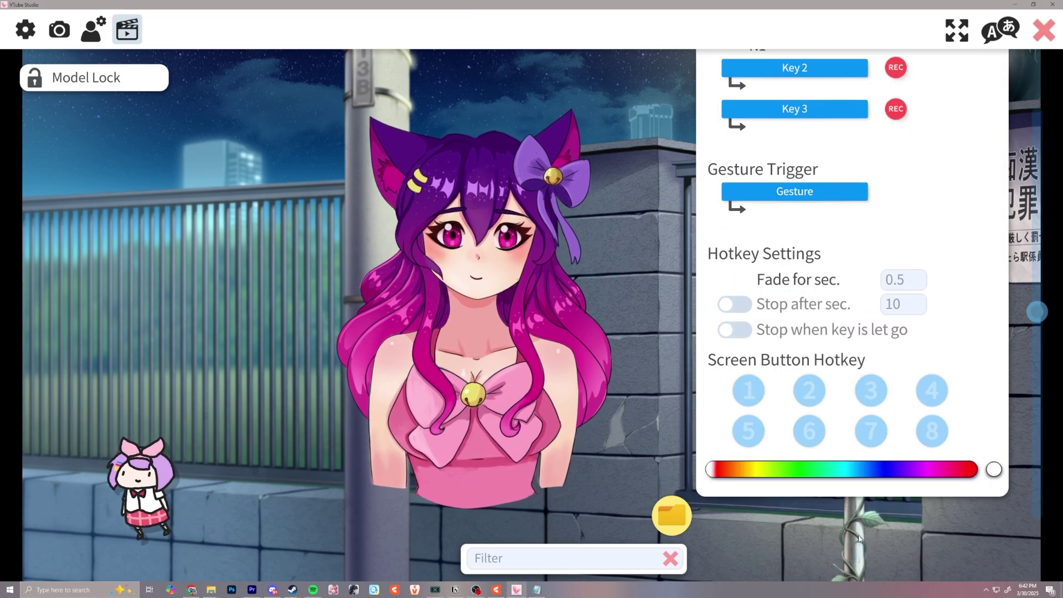
# - Add a Set/Unset Expression hotkey for Sad.exp3.json triggered by key N2
pyautogui.scroll(-10, 858, 538)
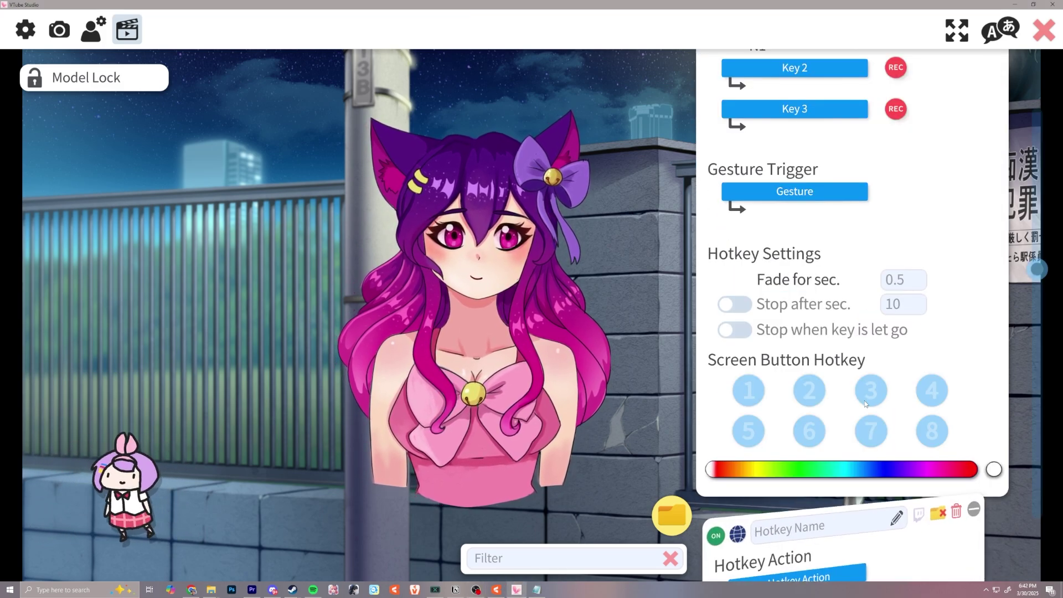
pyautogui.click(795, 317)
pyautogui.click(463, 262)
pyautogui.click(795, 362)
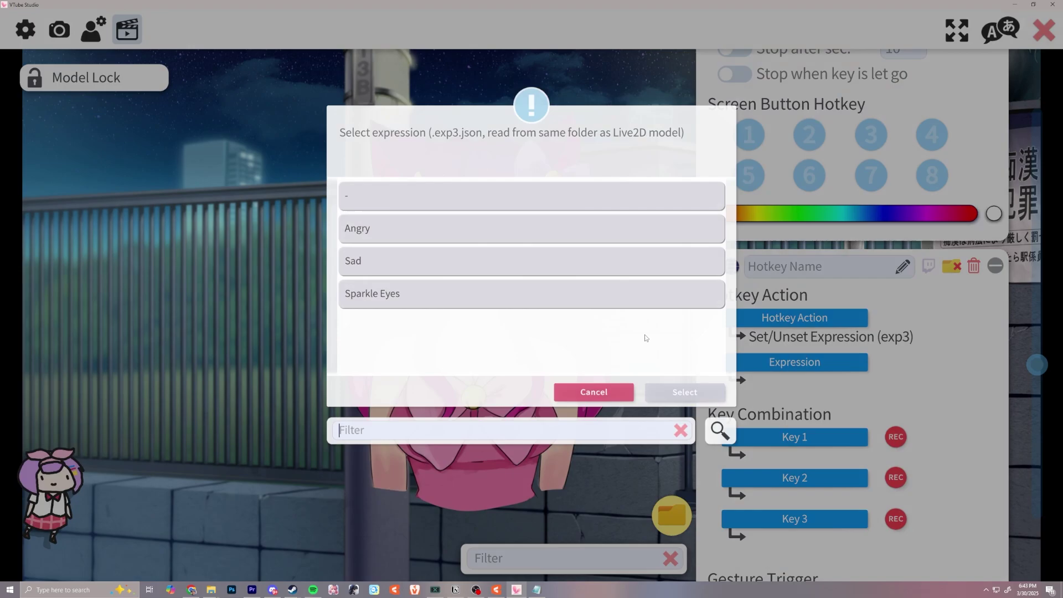
pyautogui.click(465, 262)
pyautogui.click(704, 408)
pyautogui.click(822, 438)
pyautogui.write('2')
pyautogui.click(466, 194)
pyautogui.click(713, 407)
# - Test the Sad hotkey by toggling the expression on and off with N2
pyautogui.press('2')
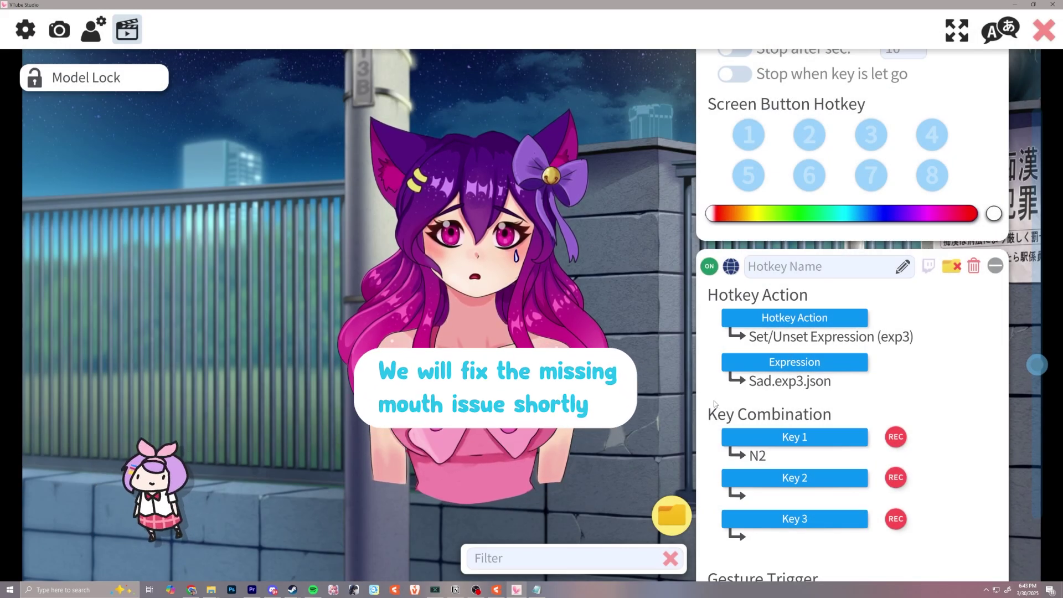
pyautogui.press('2')
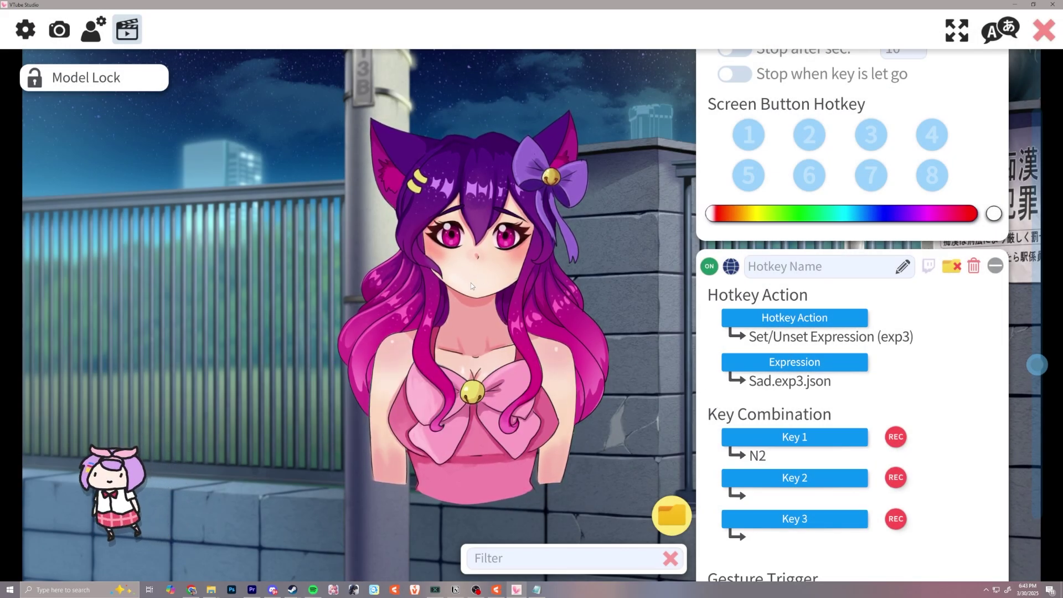
pyautogui.press('KP_2')
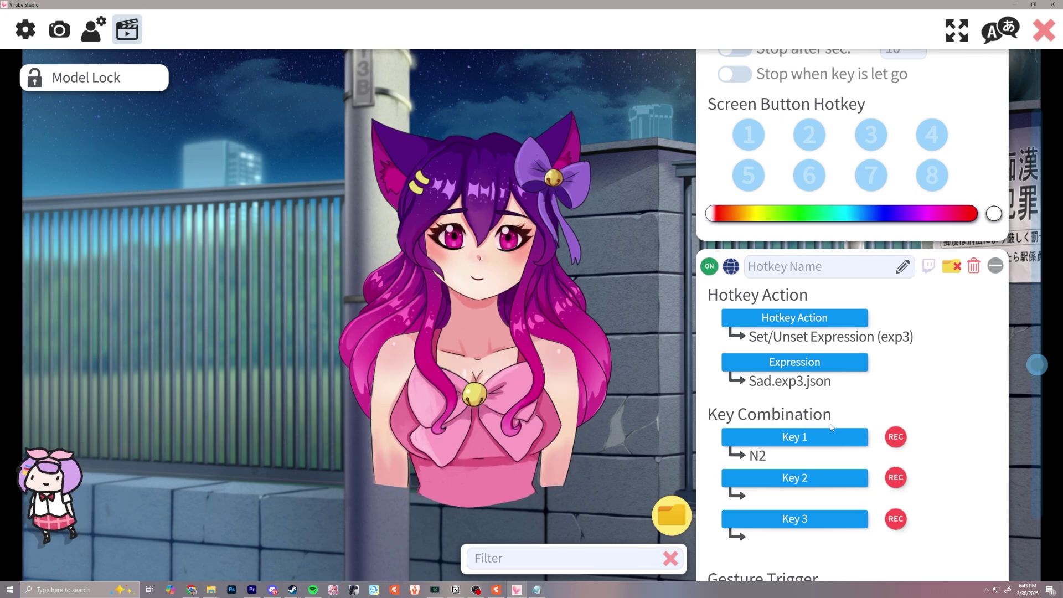
# - Add a second Set/Unset Expression hotkey for Sparkle Eyes.exp3.json on key N3
pyautogui.scroll(-7, 830, 425)
pyautogui.click(849, 536)
pyautogui.scroll(-5, 849, 498)
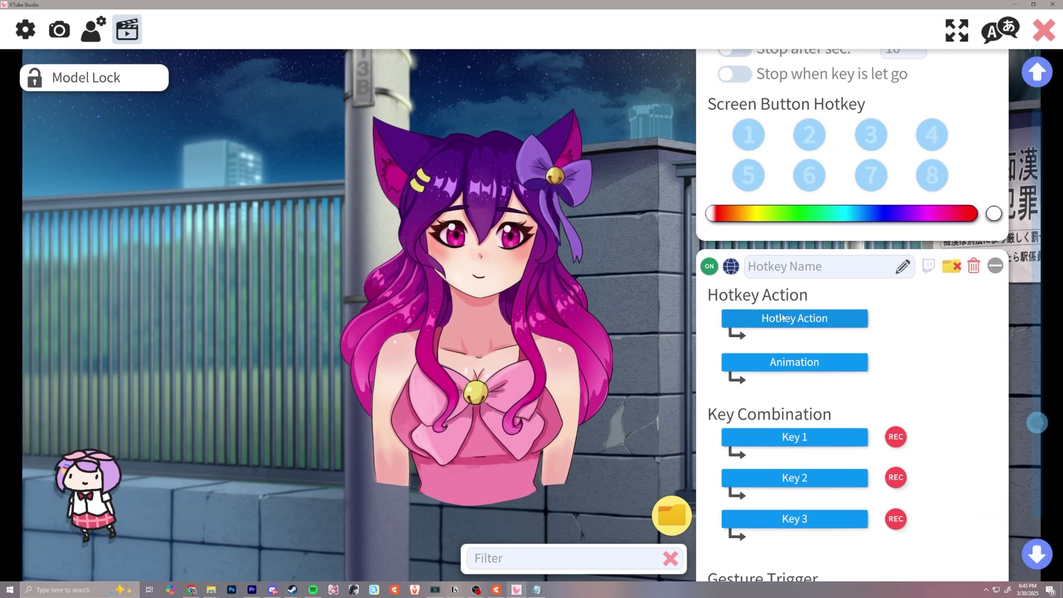
pyautogui.click(736, 319)
pyautogui.click(430, 261)
pyautogui.click(703, 408)
pyautogui.click(794, 362)
pyautogui.click(637, 297)
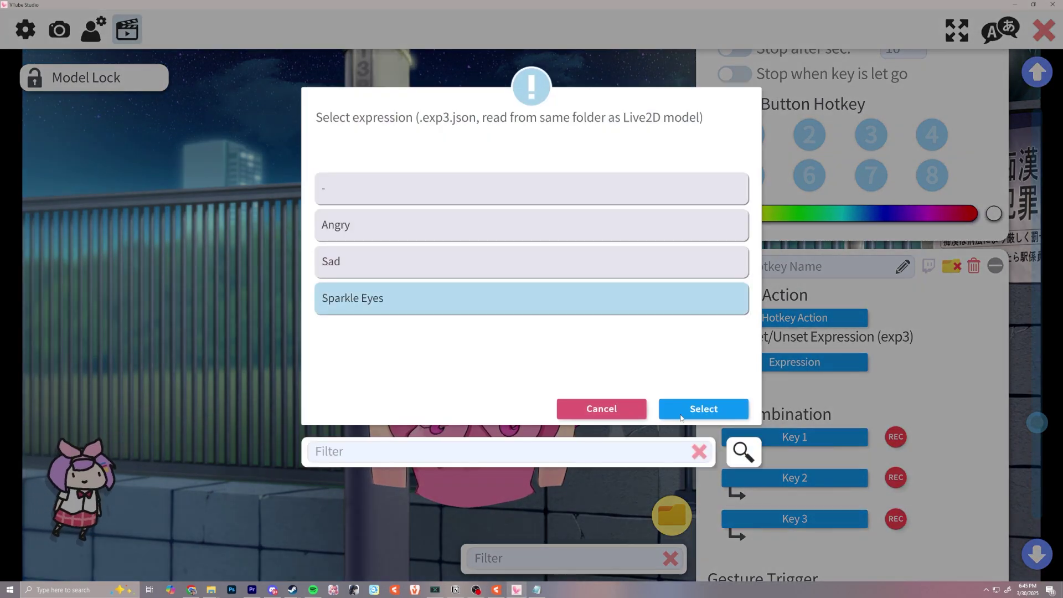
pyautogui.click(703, 409)
pyautogui.click(814, 437)
pyautogui.write('3')
pyautogui.click(373, 188)
pyautogui.click(703, 409)
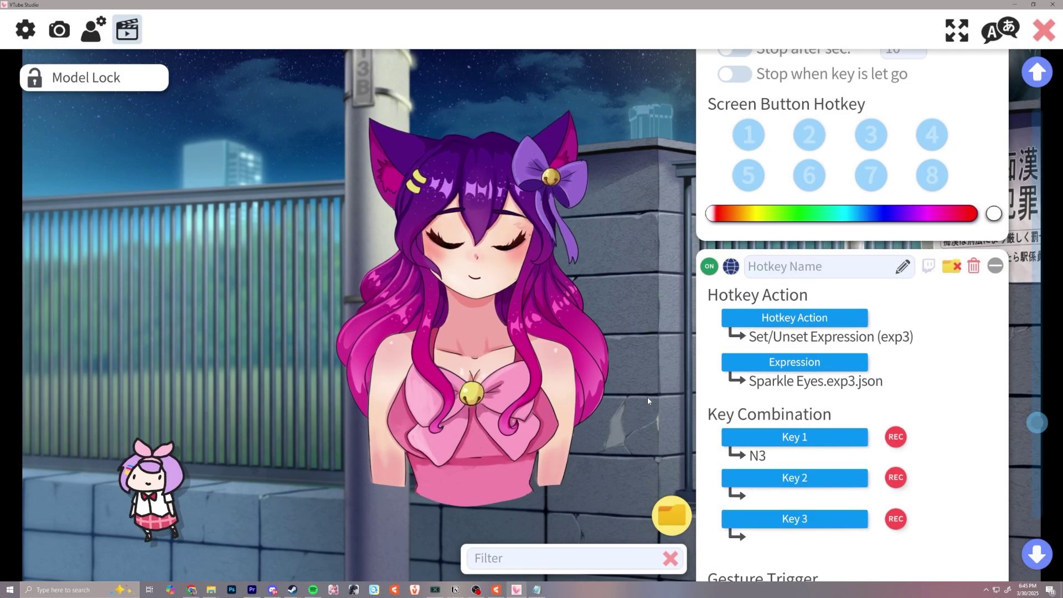
# - Set the hotkey's fade to 0.1 seconds and enable Stop after 5 seconds
pyautogui.scroll(-5, 922, 425)
pyautogui.scroll(1, 922, 425)
pyautogui.click(919, 336)
pyautogui.write('0.1')
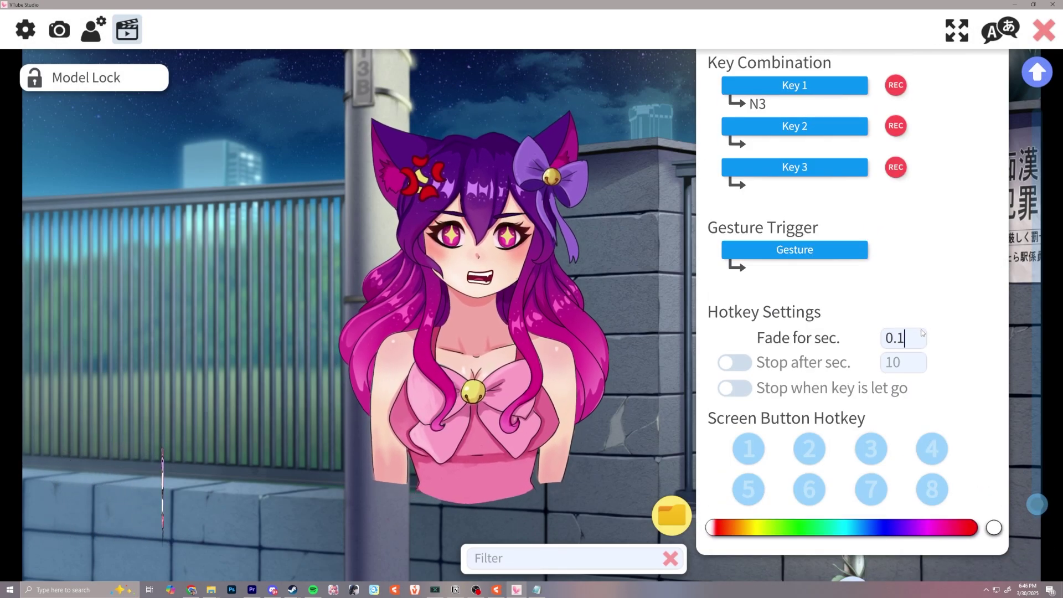
pyautogui.scroll(-10, 922, 333)
pyautogui.scroll(6, 922, 334)
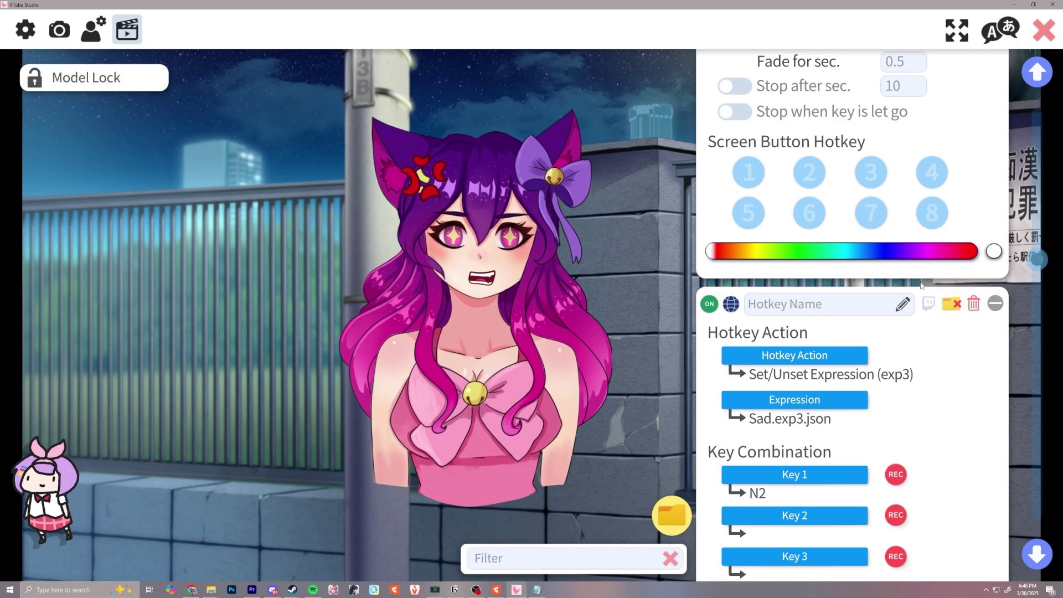
pyautogui.click(748, 272)
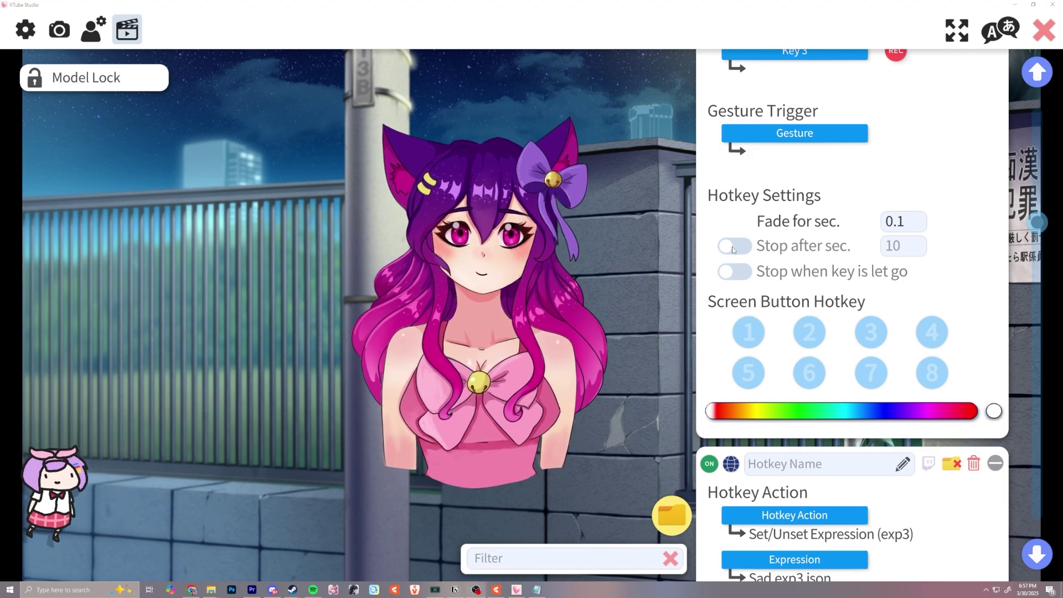
pyautogui.click(906, 247)
pyautogui.write('5')
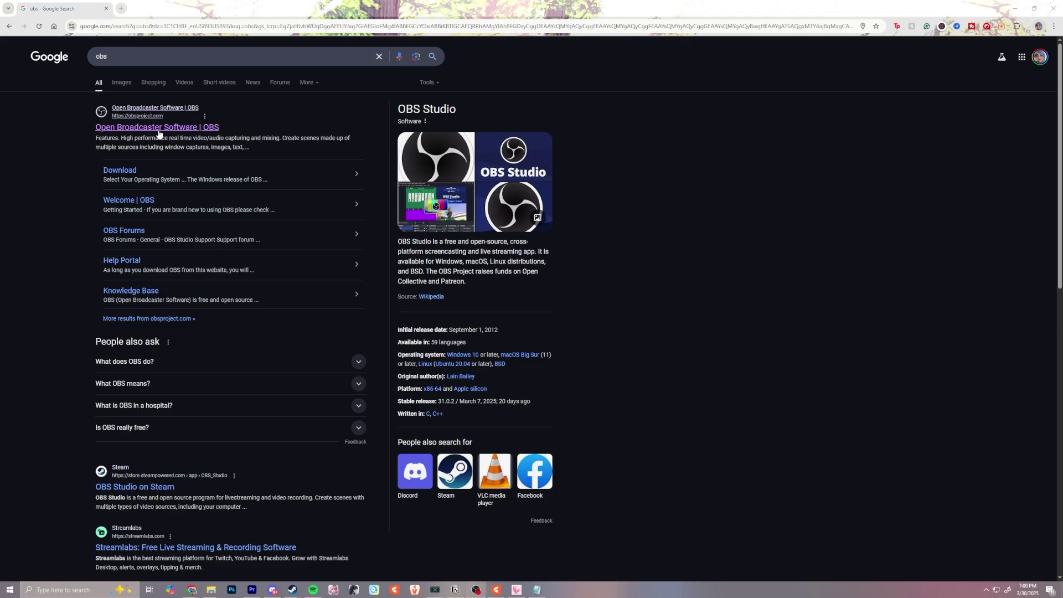
# - Open the first Google result, Open Broadcaster Software | OBS
pyautogui.click(164, 133)
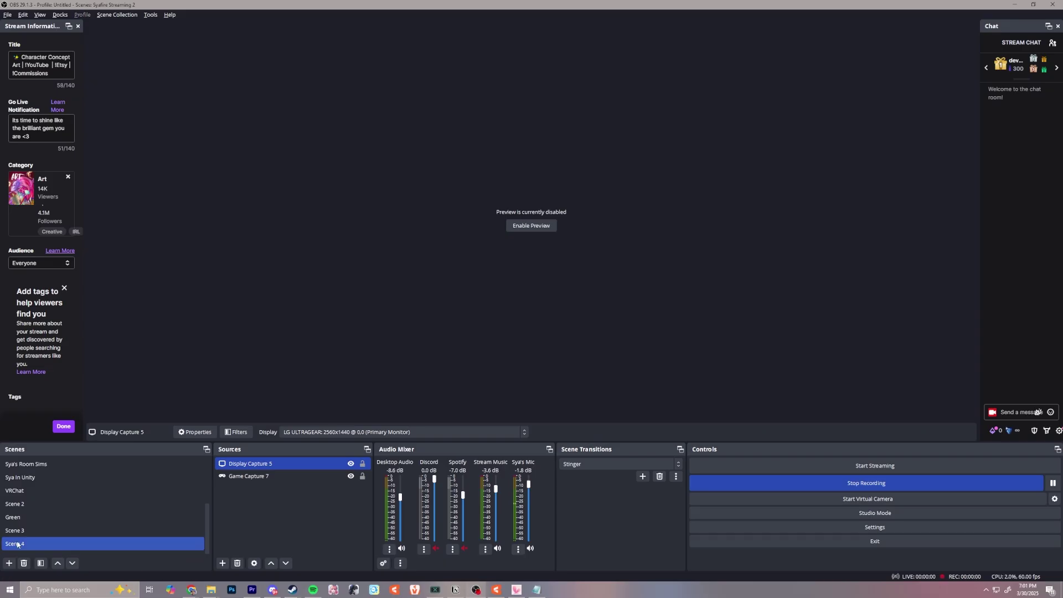
# - Create a new Game Capture source named VTuber
pyautogui.click(8, 563)
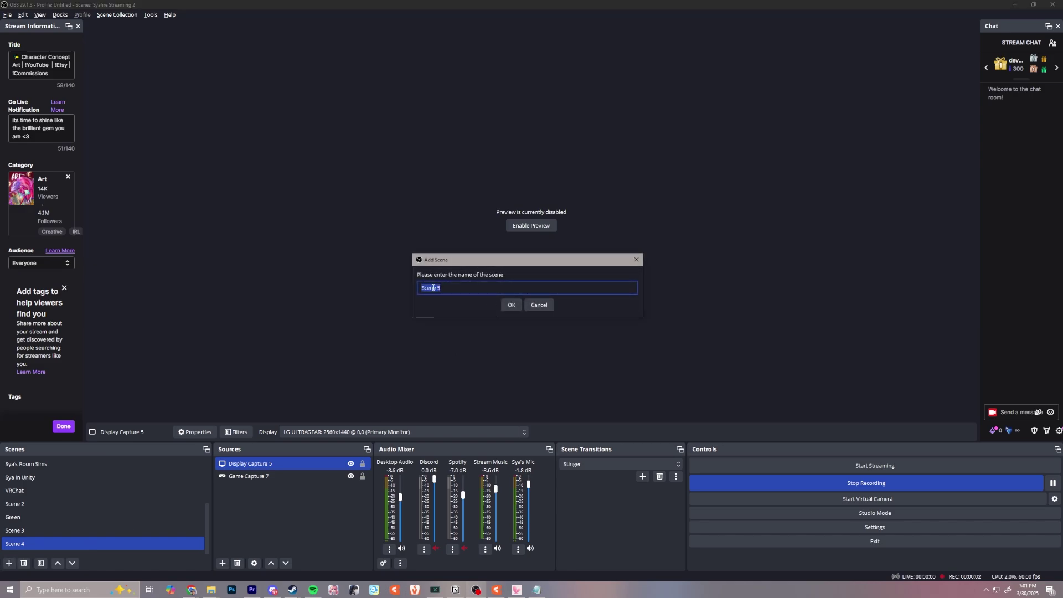
pyautogui.click(525, 305)
pyautogui.click(222, 563)
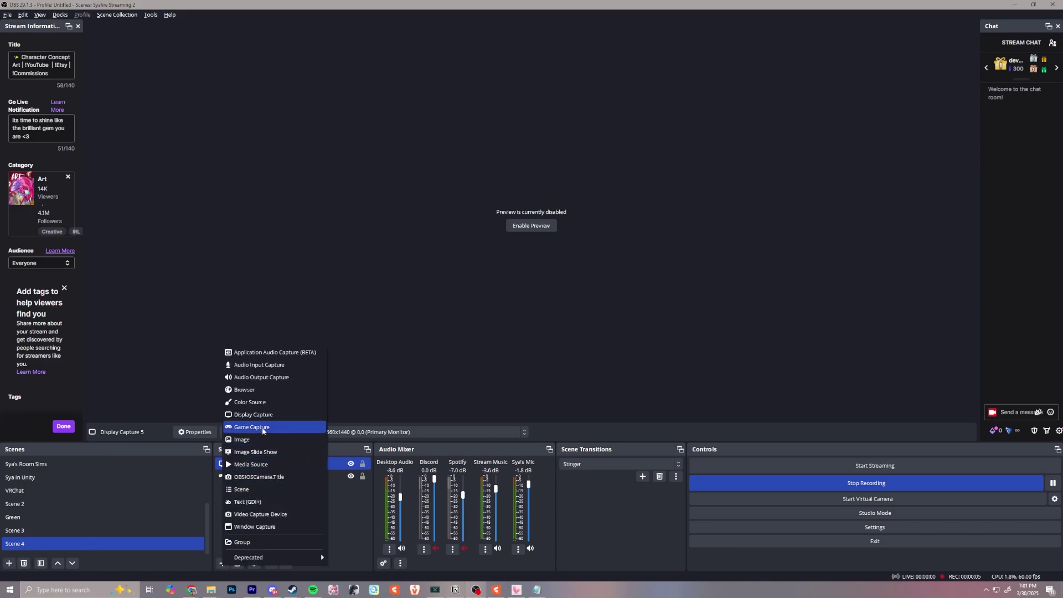
pyautogui.click(263, 428)
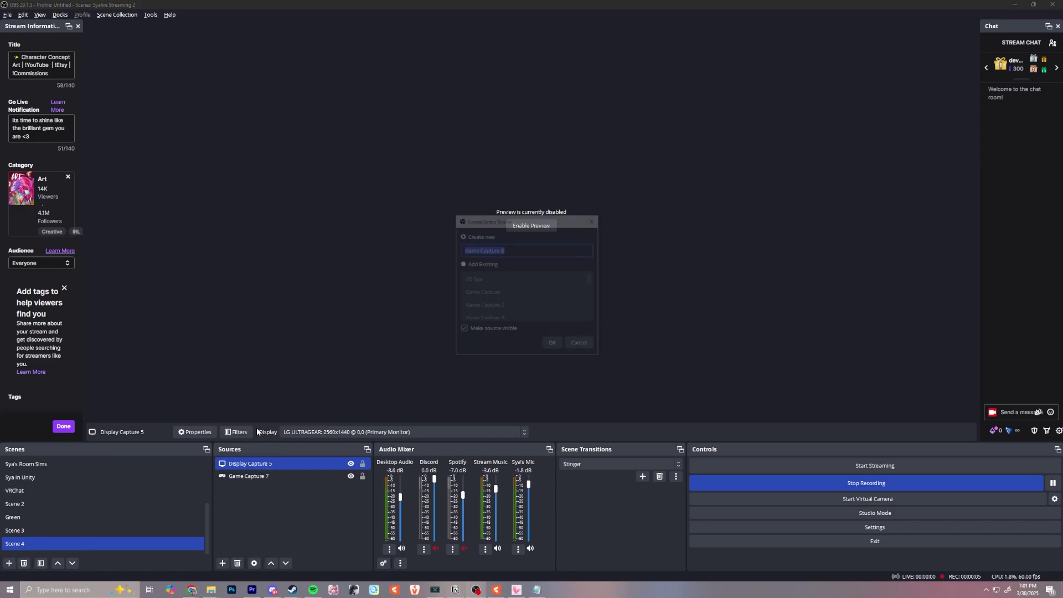
pyautogui.write('VTuber')
pyautogui.press('Return')
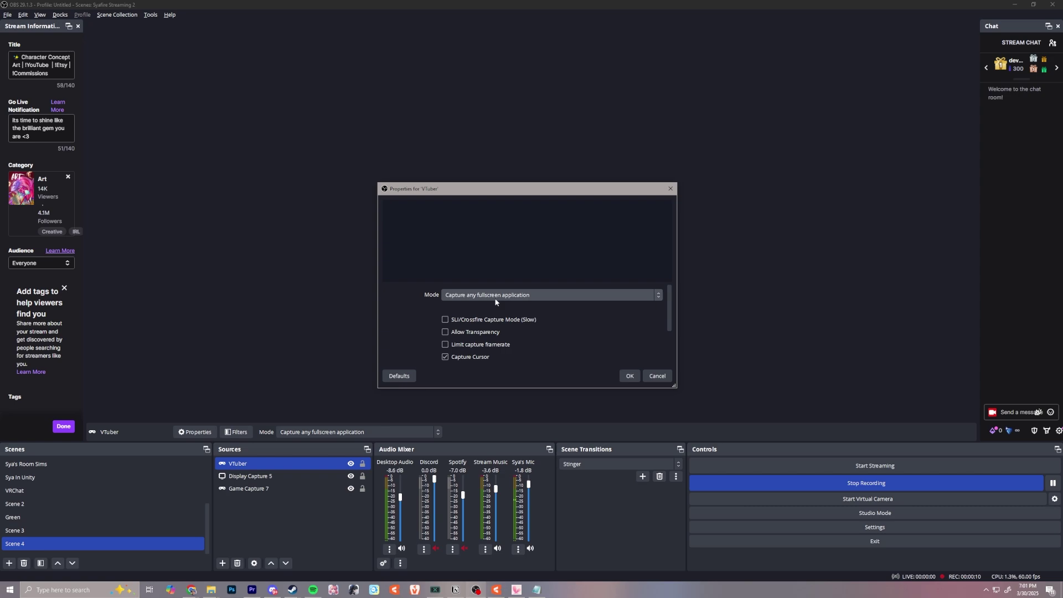
# - Set the capture mode to Capture specific window and pick the VTube Studio window
pyautogui.click(487, 294)
pyautogui.click(489, 316)
pyautogui.click(484, 312)
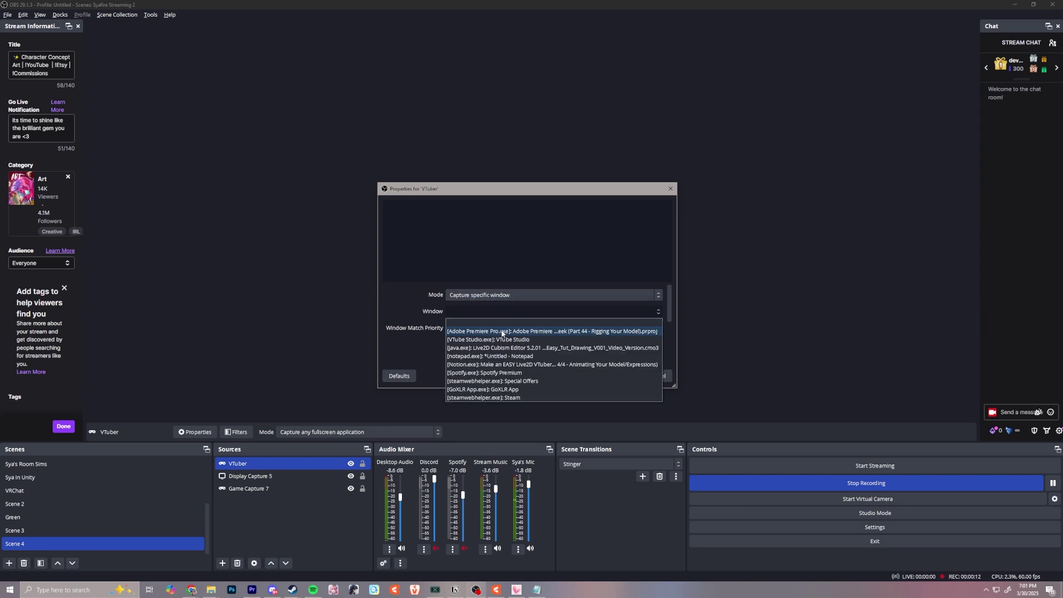
pyautogui.click(510, 343)
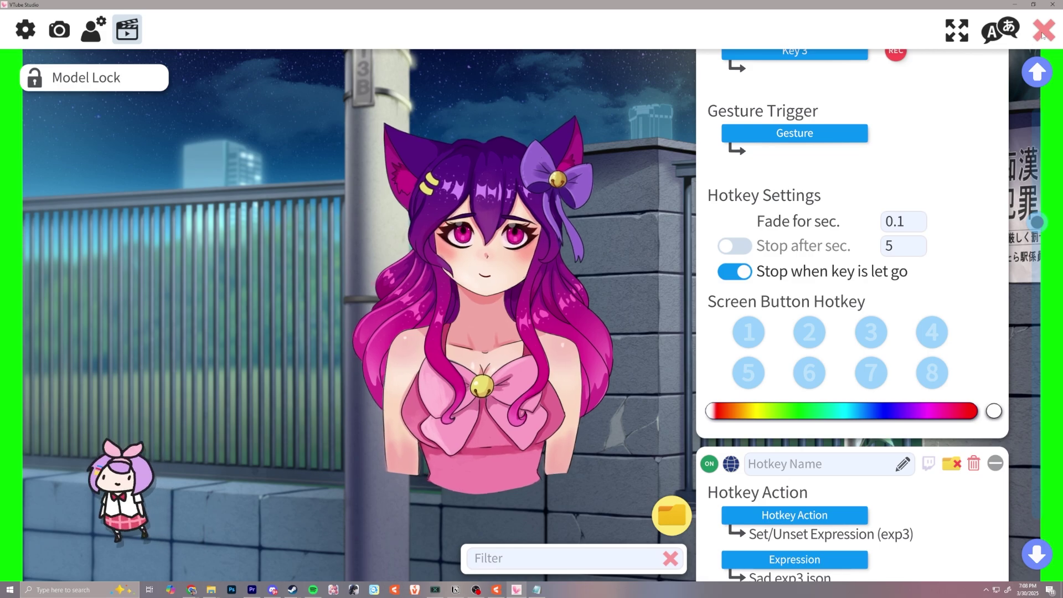
# - Try background_2, then switch the scenery to the beach background_9
pyautogui.click(1044, 31)
pyautogui.doubleClick(35, 158)
pyautogui.click(35, 158)
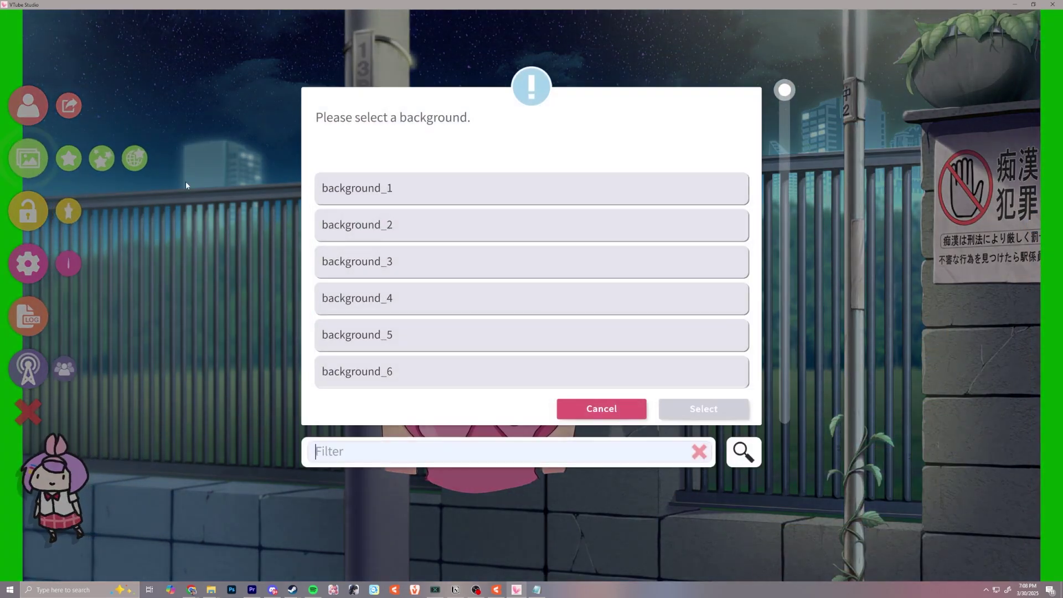
pyautogui.click(430, 227)
pyautogui.click(703, 408)
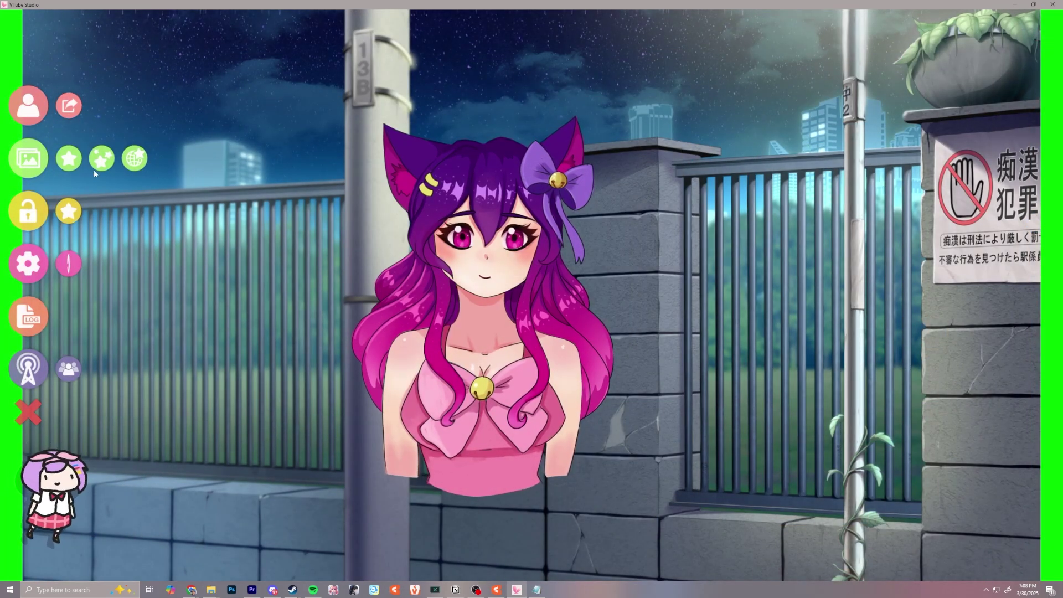
pyautogui.click(31, 159)
pyautogui.click(449, 274)
pyautogui.scroll(-4, 612, 315)
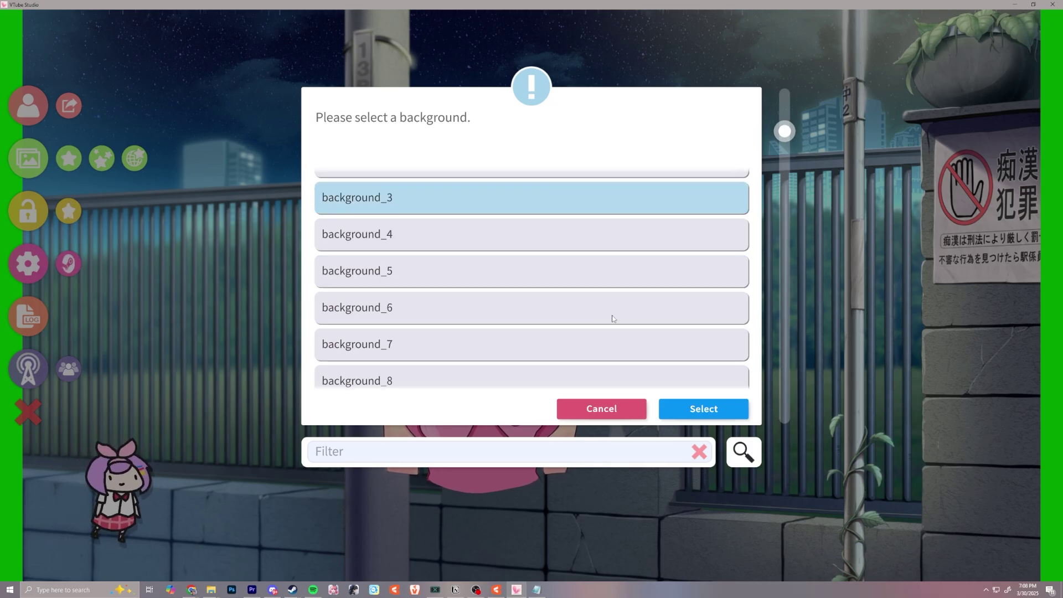
pyautogui.click(612, 320)
pyautogui.click(703, 409)
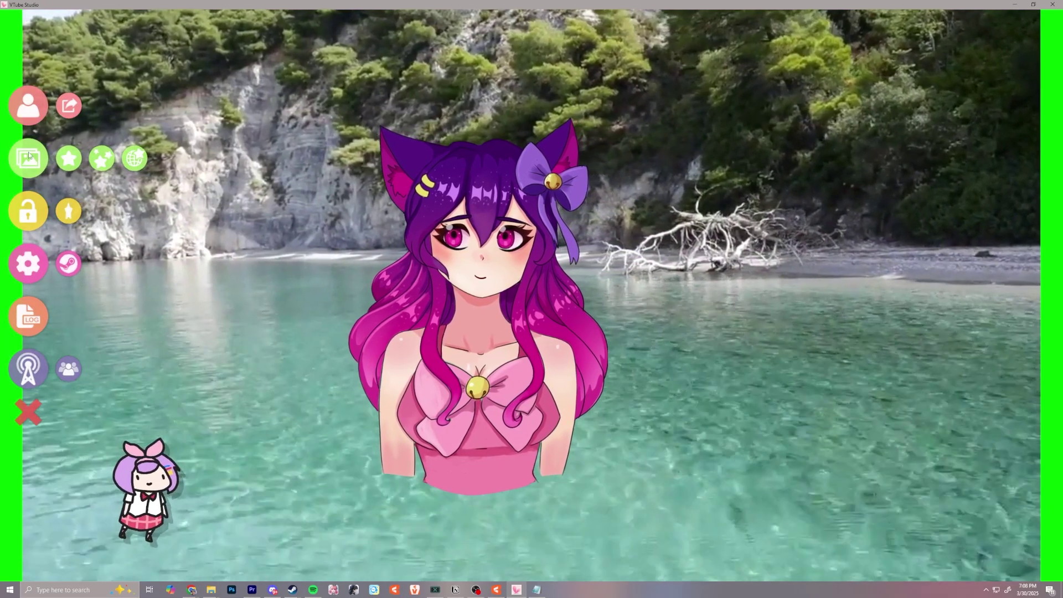
# - Apply the ColorPicker solid green background and dismiss the transparency tip
pyautogui.click(31, 159)
pyautogui.scroll(-4, 487, 295)
pyautogui.scroll(-2, 489, 295)
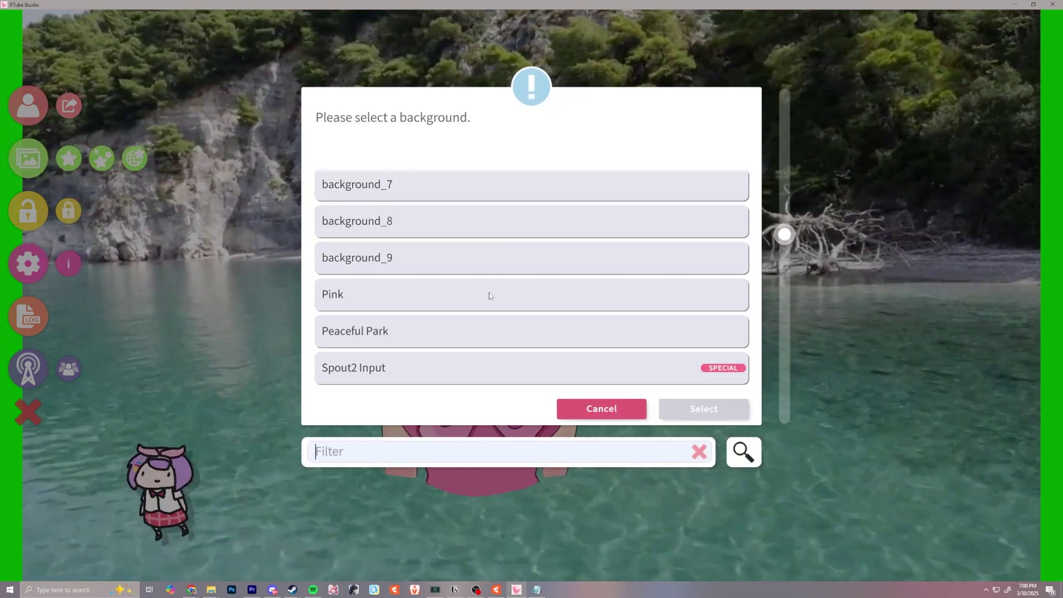
pyautogui.scroll(-4, 489, 295)
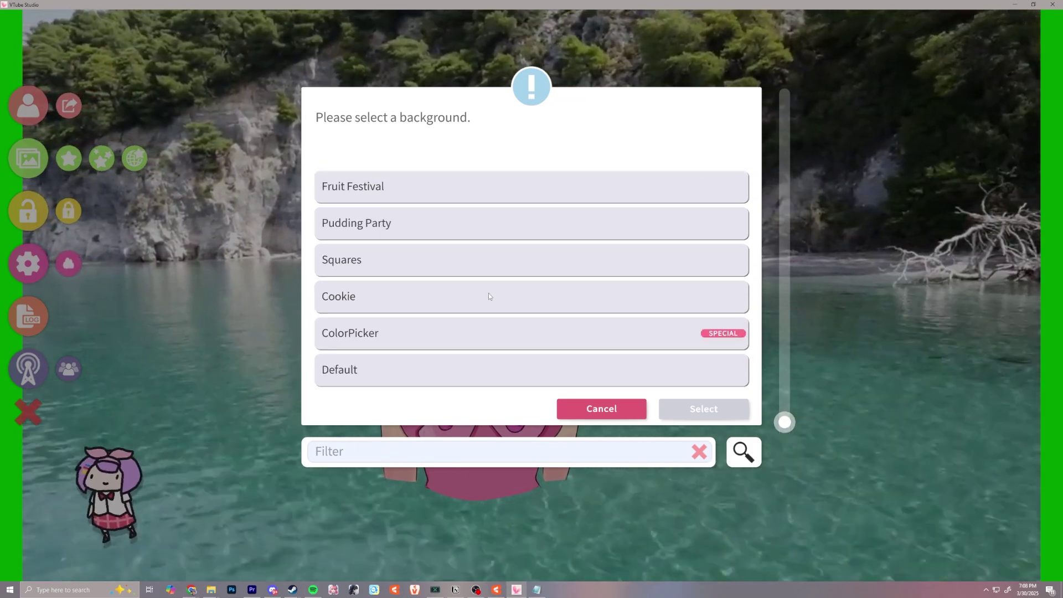
pyautogui.click(467, 332)
pyautogui.click(703, 410)
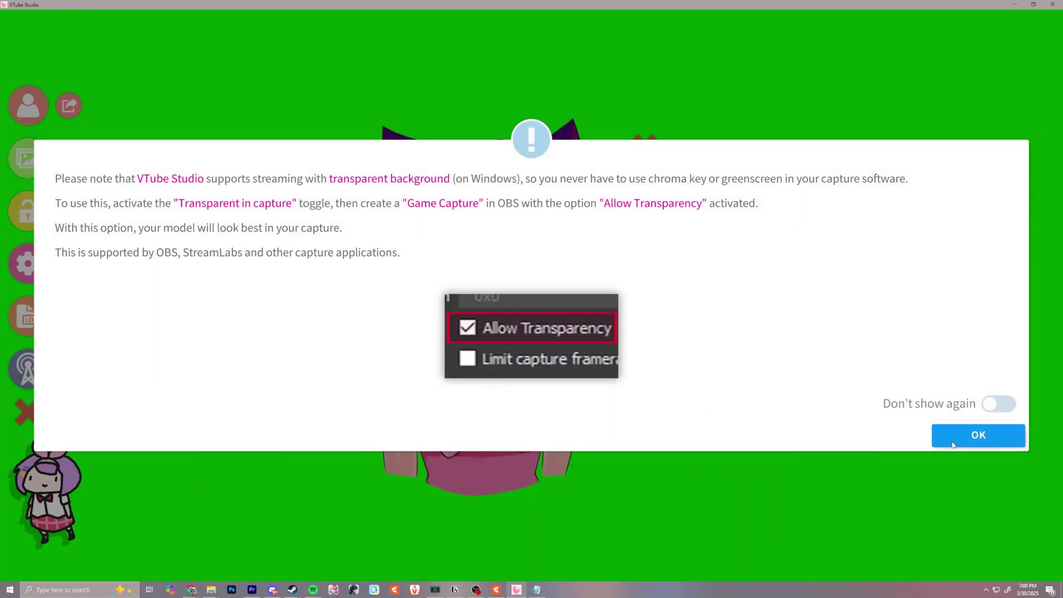
pyautogui.click(953, 445)
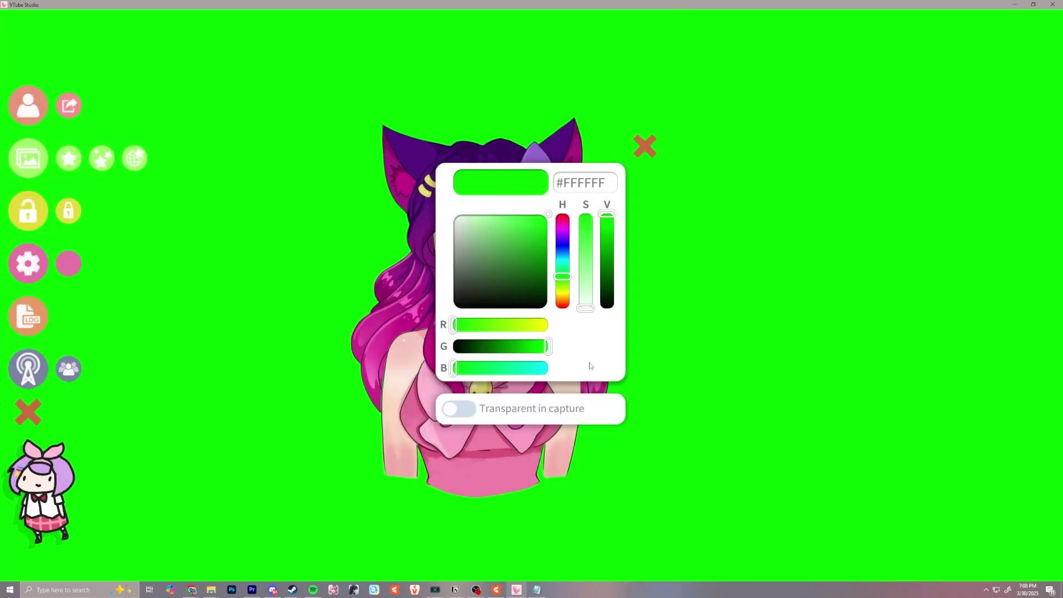
# - Add a Chroma Key filter to the VTuber source and adjust Similarity to clear the green
pyautogui.click(644, 147)
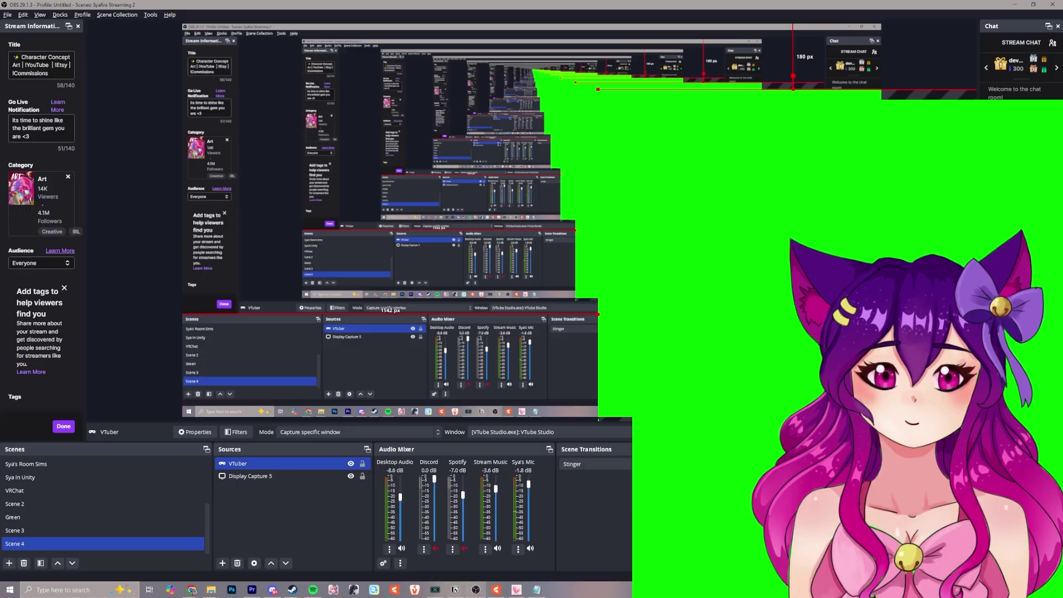
pyautogui.rightClick(265, 464)
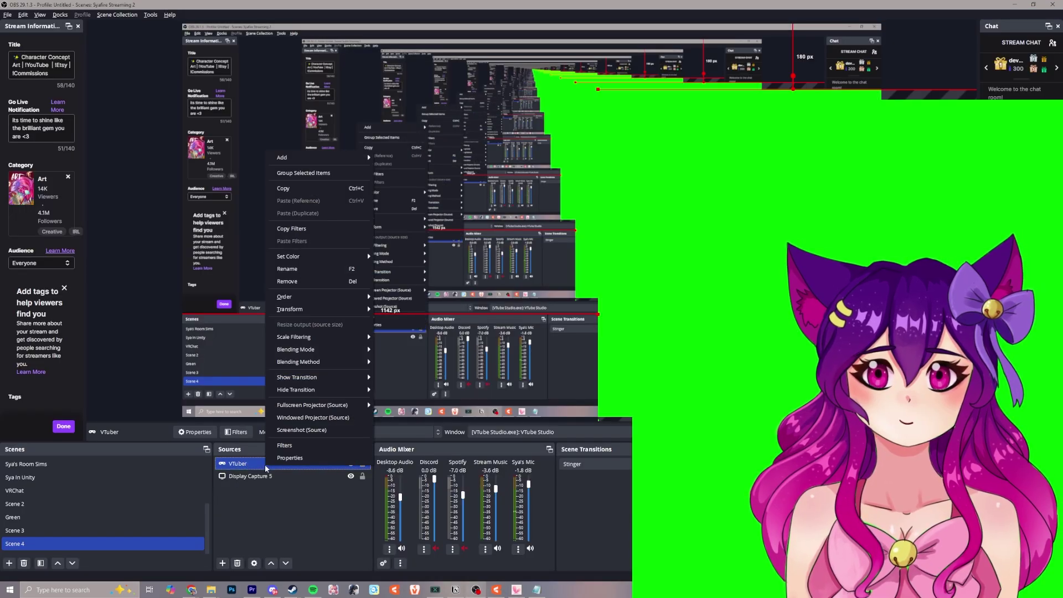
pyautogui.click(285, 446)
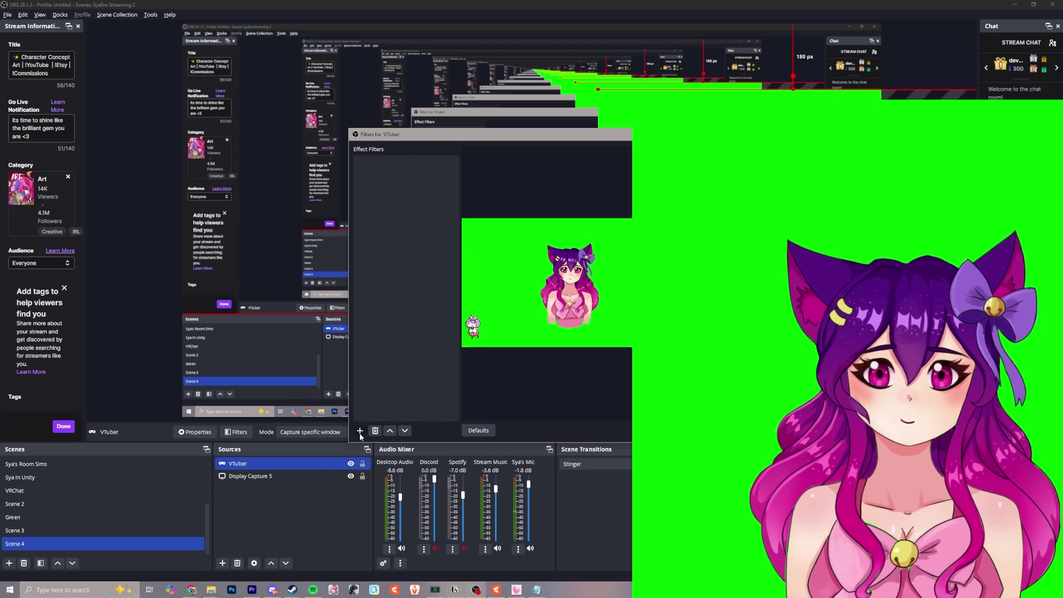
pyautogui.click(360, 431)
pyautogui.click(401, 455)
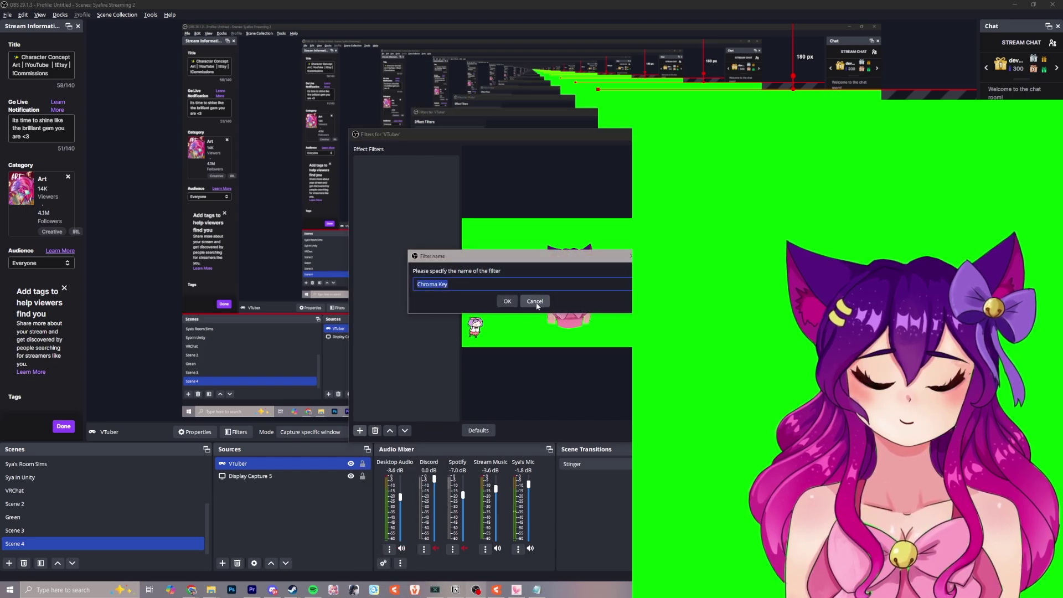
pyautogui.click(508, 302)
pyautogui.moveTo(625, 135); pyautogui.dragTo(390, 130)
pyautogui.moveTo(363, 264); pyautogui.dragTo(365, 263)
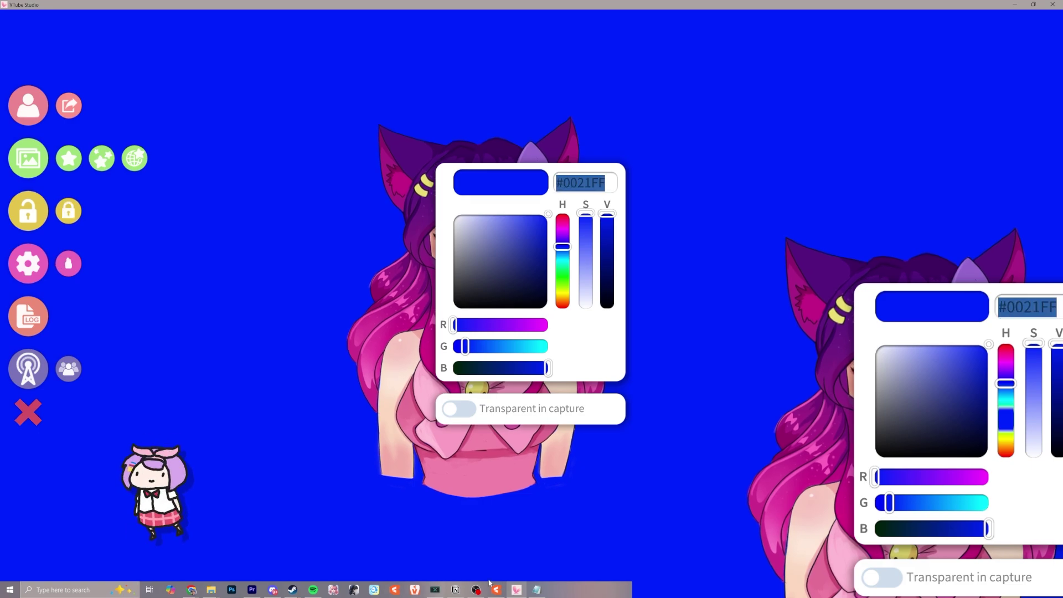
# - Drag the VTuber source's corner handle to enlarge the model in the scene
pyautogui.click(476, 589)
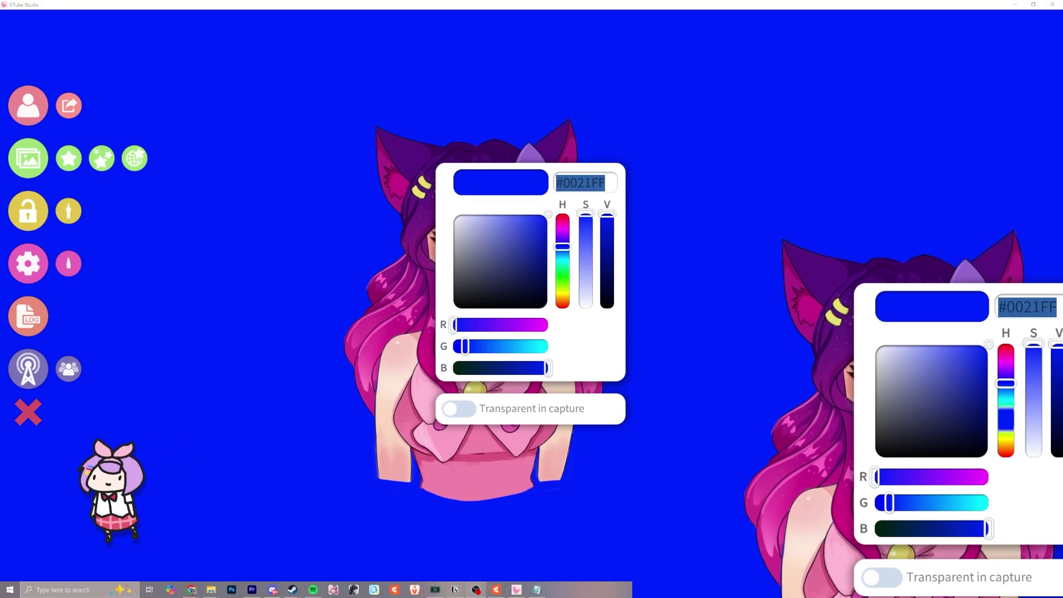
pyautogui.click(237, 432)
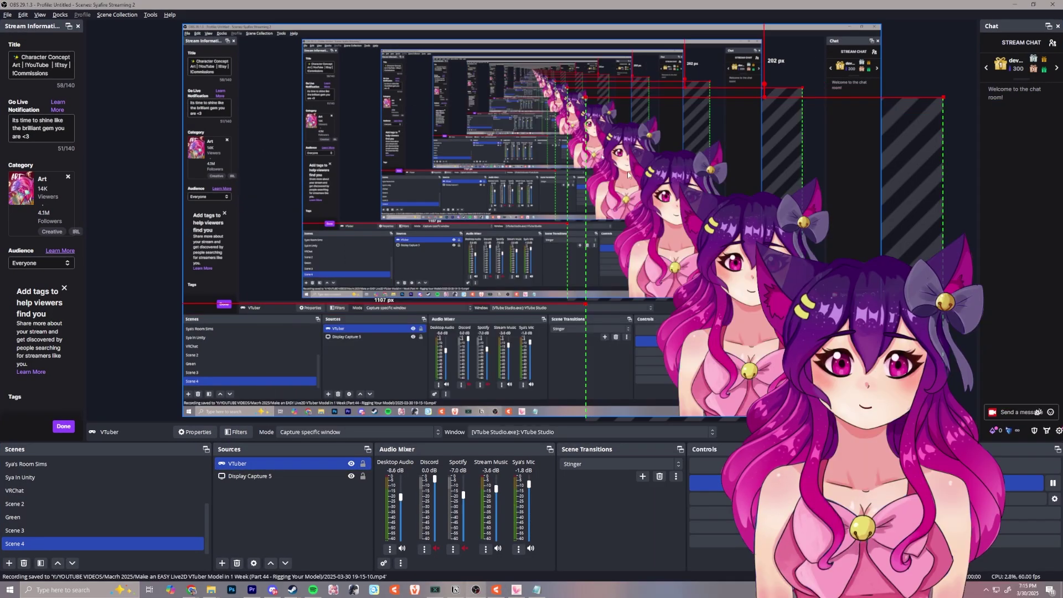
pyautogui.moveTo(586, 96); pyautogui.dragTo(550, 56)
# - Enlarge the VTuber model slightly more in the OBS scene
pyautogui.moveTo(544, 134); pyautogui.dragTo(542, 131)
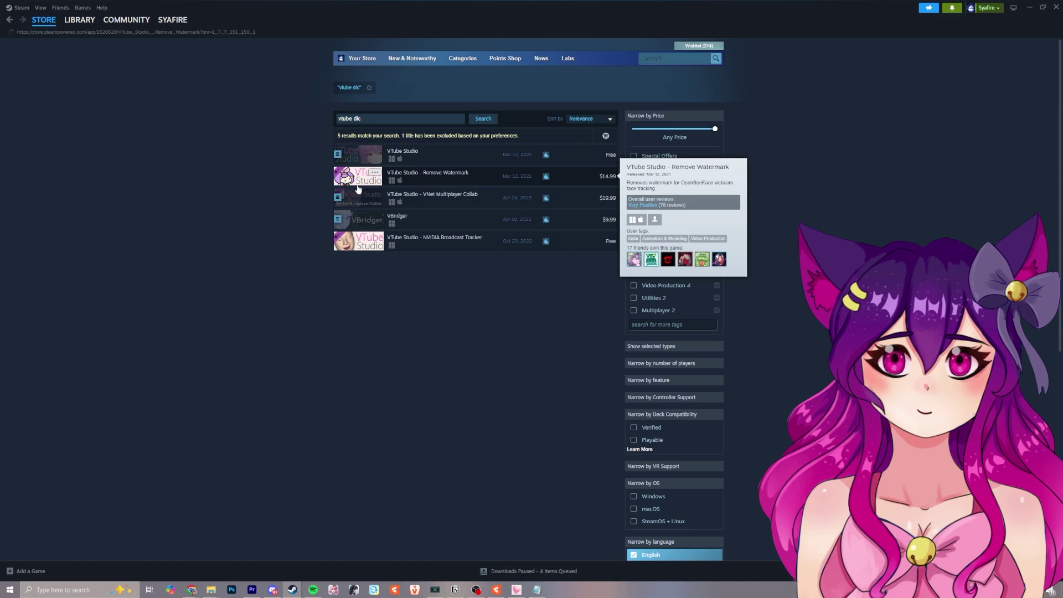
# - Open the VTube Studio - Remove Watermark DLC page from the Steam results
pyautogui.click(432, 163)
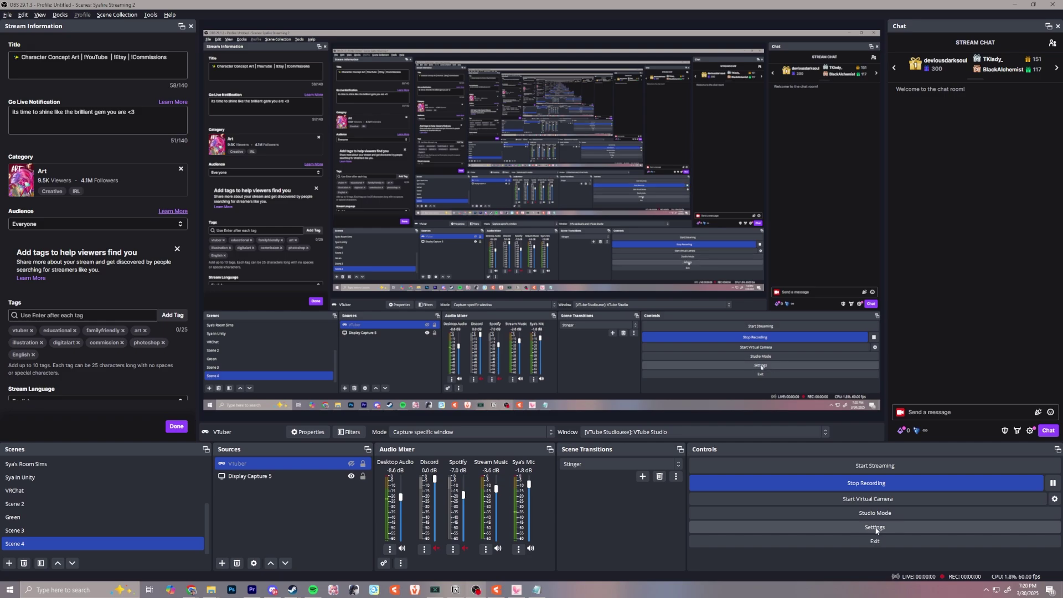
# - Open OBS Settings and connect the Twitch account on the Stream page
pyautogui.click(873, 527)
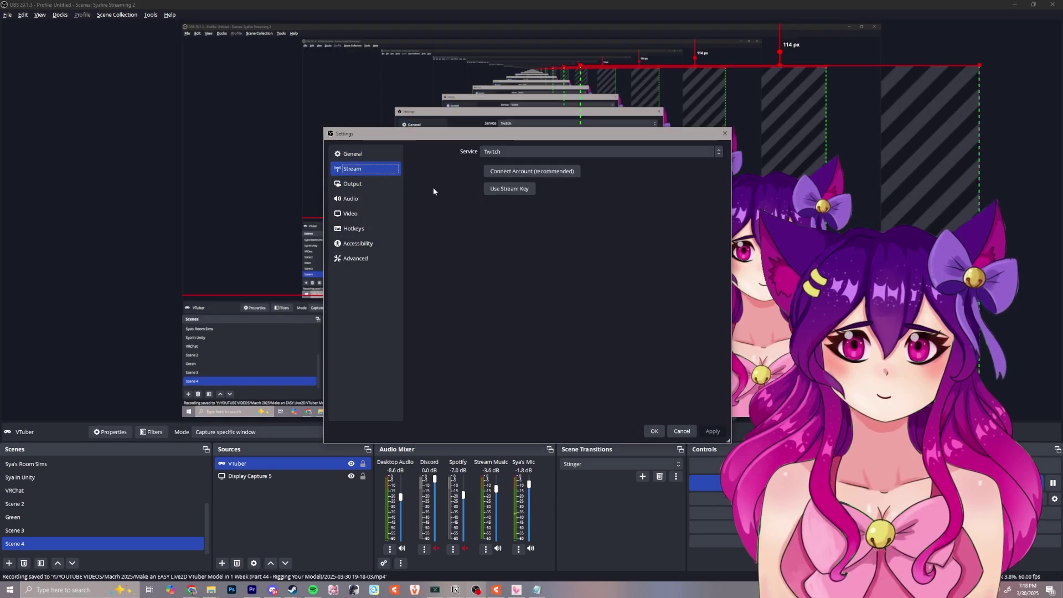
pyautogui.click(532, 172)
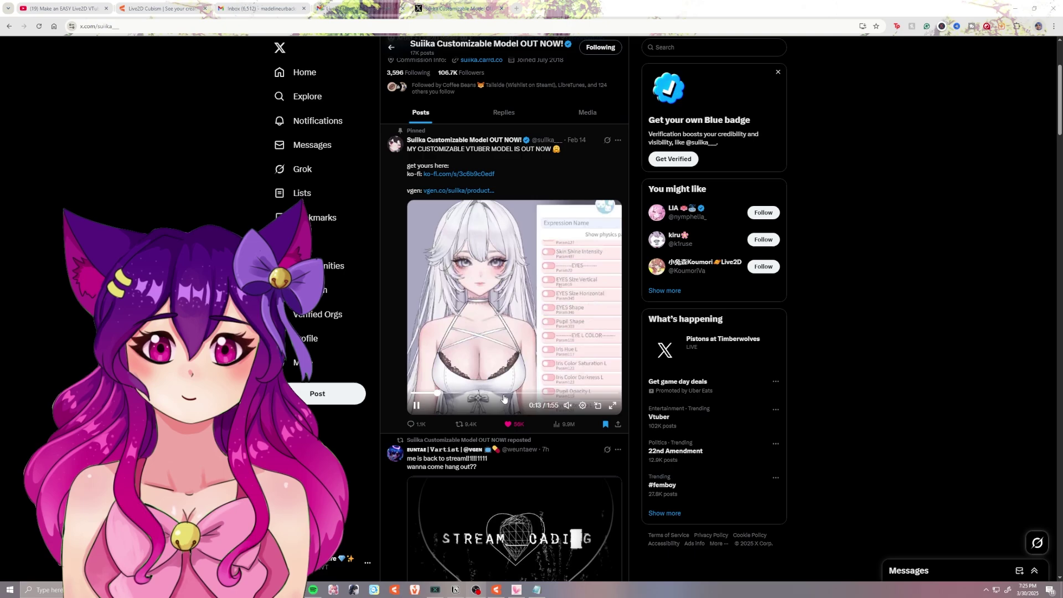
# - Skip ahead in the pinned VTuber model showcase video, then scroll through the bookmarked commission posts
pyautogui.click(525, 393)
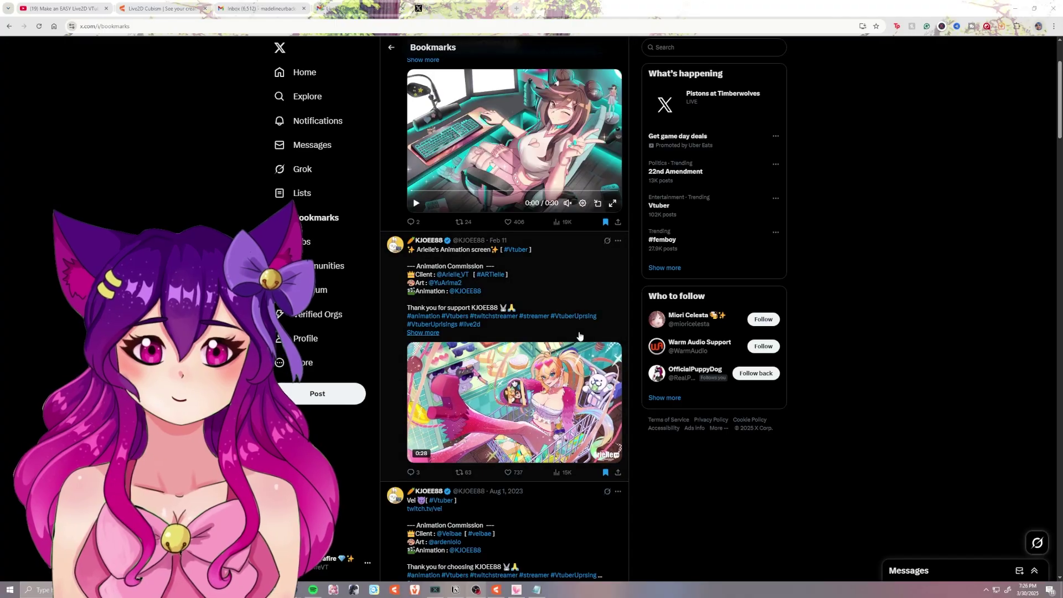
pyautogui.scroll(-6, 576, 334)
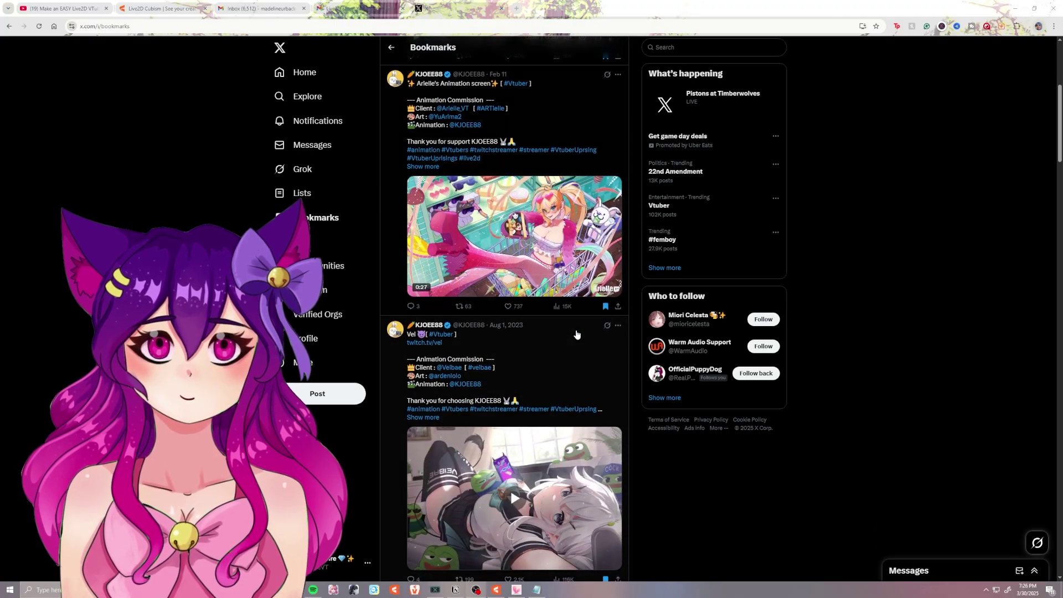
pyautogui.scroll(-2, 576, 334)
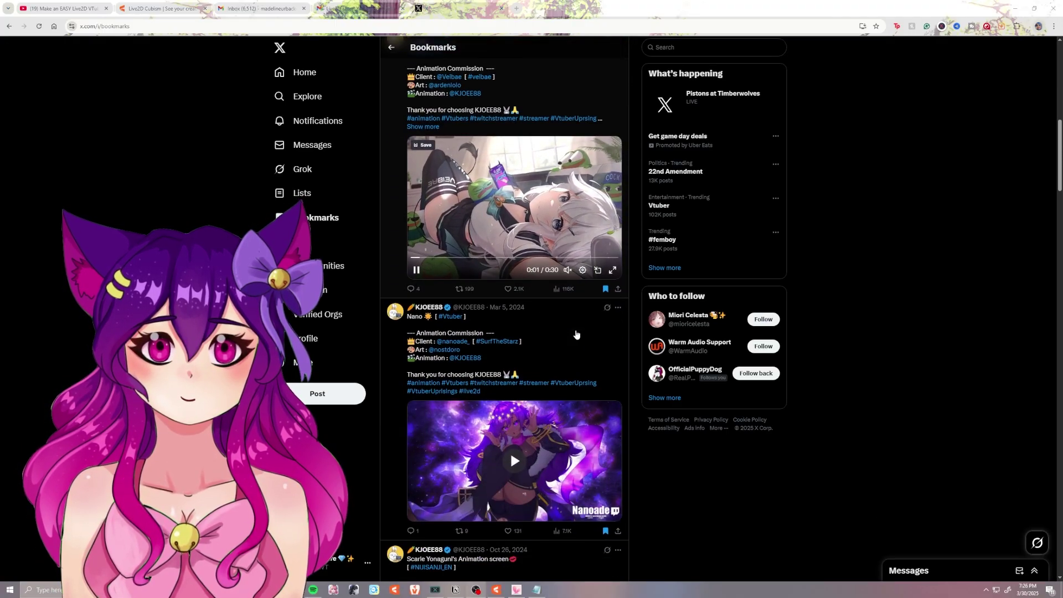
pyautogui.scroll(-2, 576, 334)
pyautogui.scroll(-5, 576, 334)
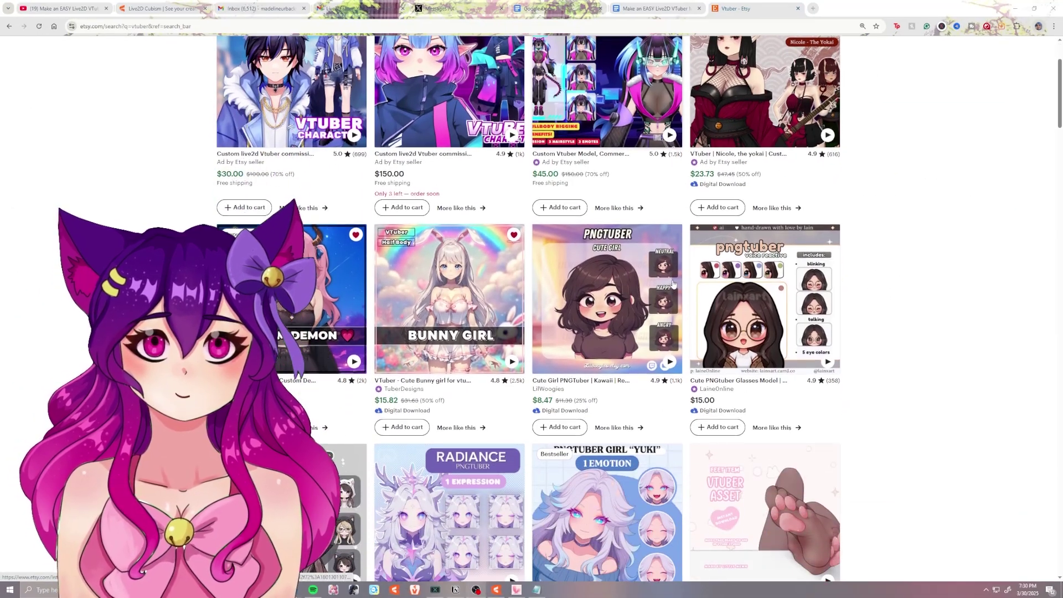
# - Scroll the Etsy vtuber results and open the Cute Girl Premade PNGTuber listing
pyautogui.scroll(-8, 673, 284)
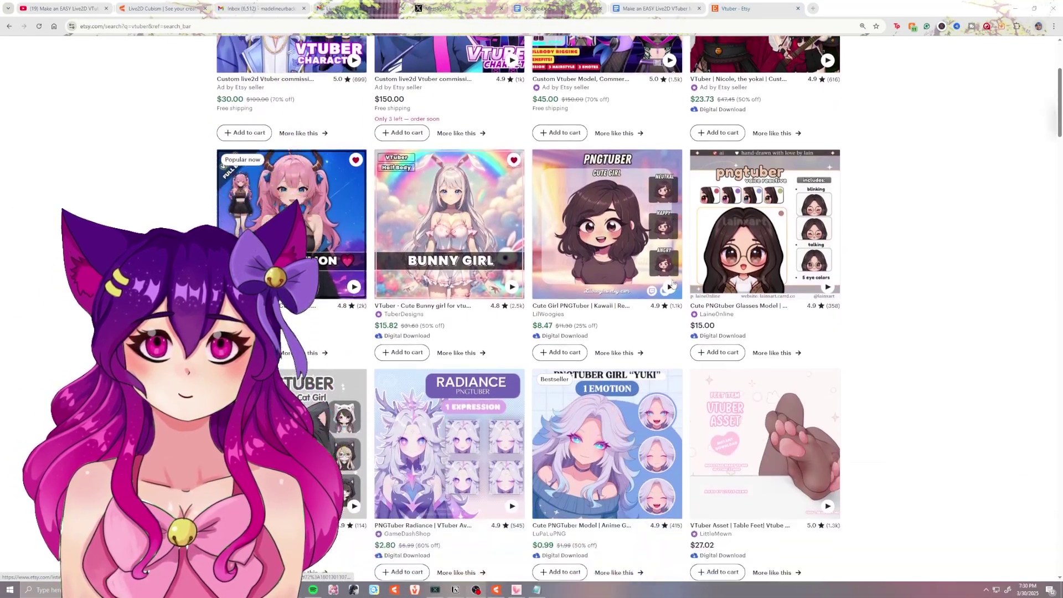
pyautogui.scroll(-5, 673, 283)
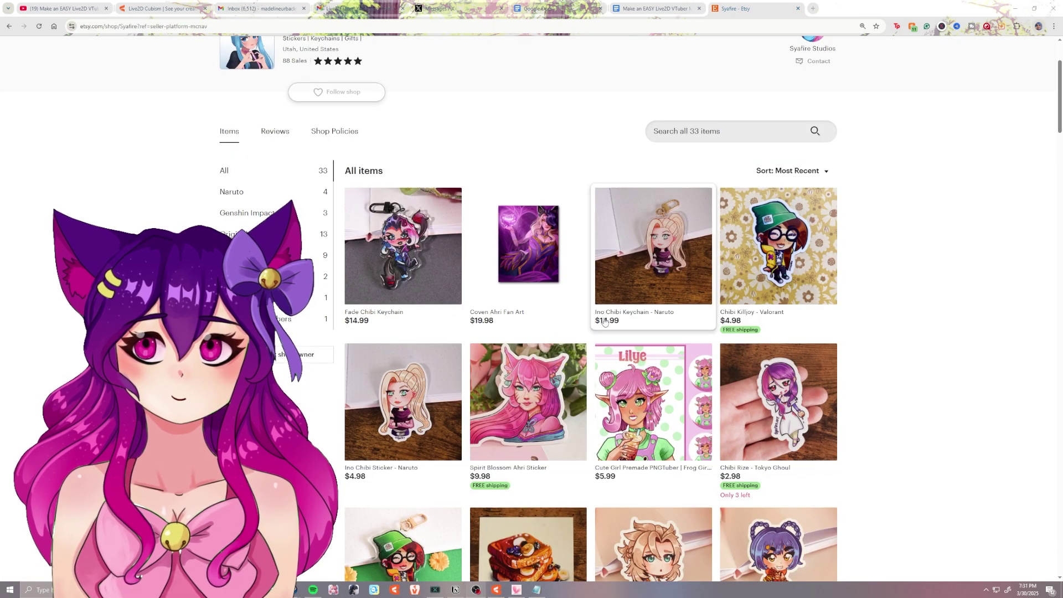
pyautogui.scroll(-1, 605, 322)
pyautogui.click(610, 332)
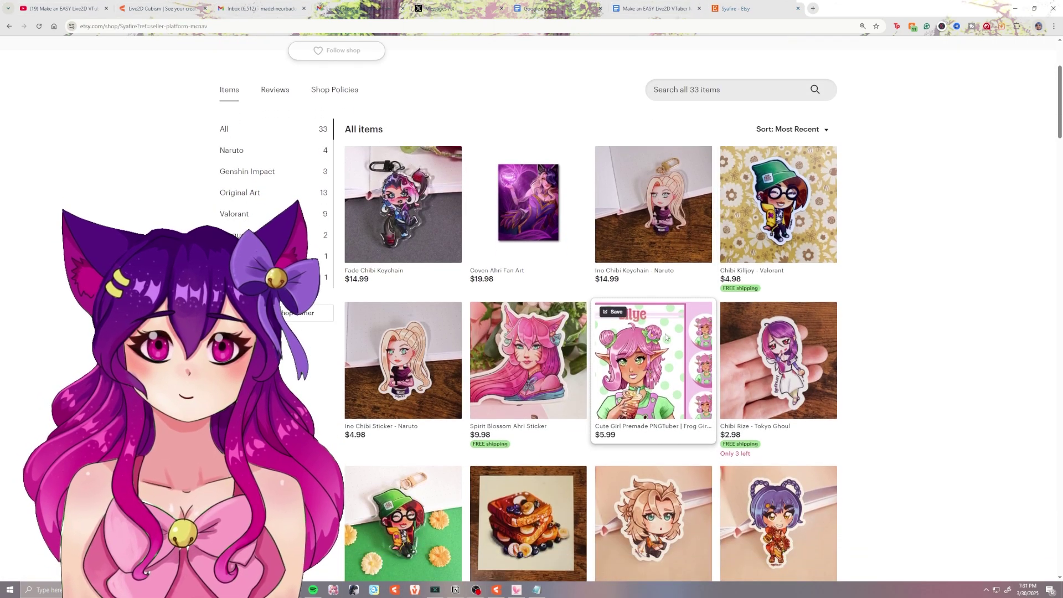